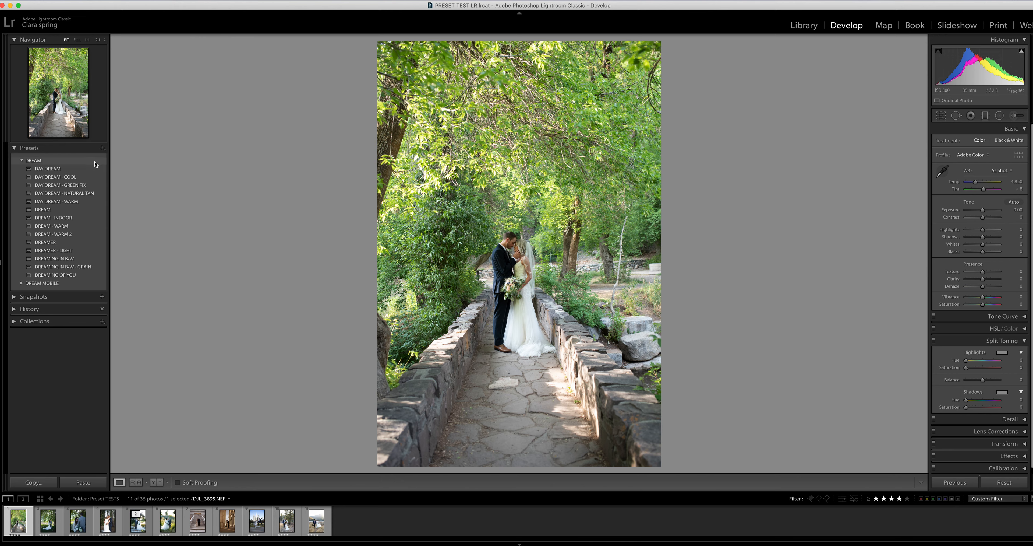
# - Compare the presets in the DREAM set on the stone bridge photo and apply DAY DREAM
pyautogui.click(70, 169)
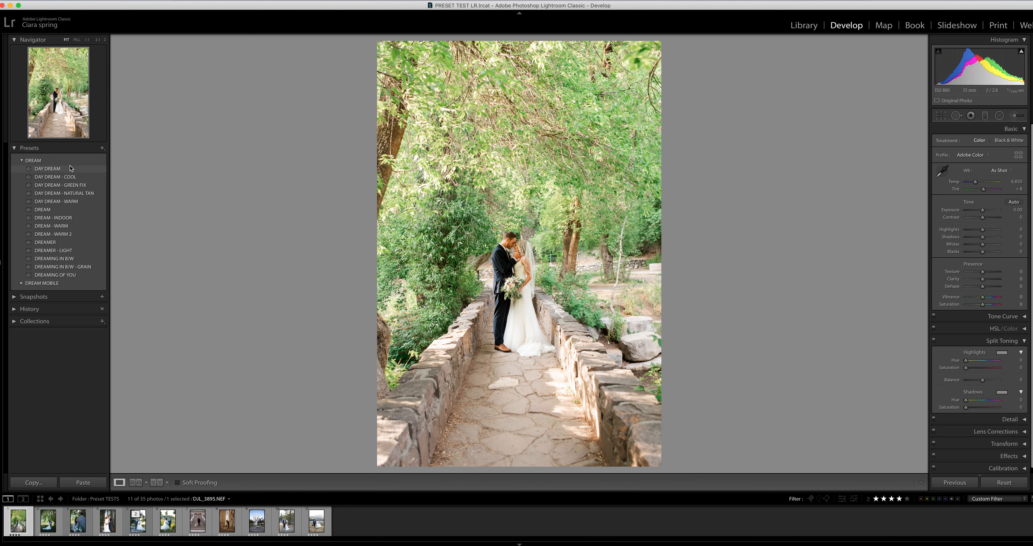
pyautogui.click(55, 210)
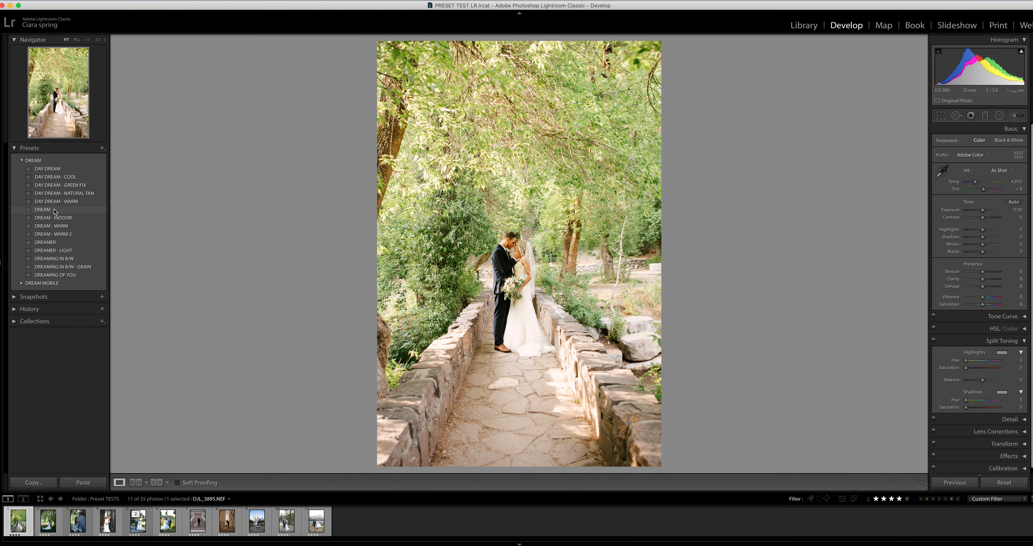
pyautogui.click(56, 244)
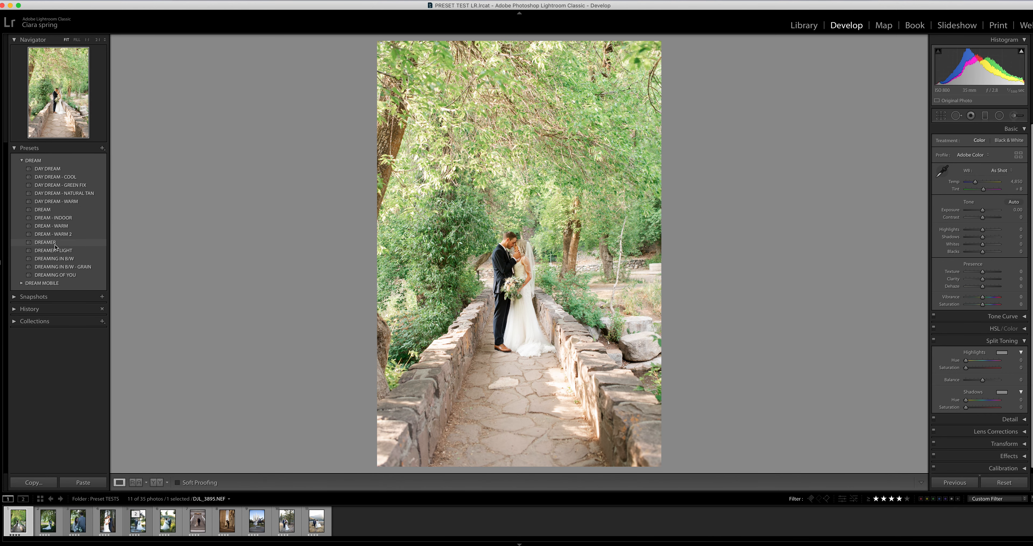
pyautogui.click(56, 251)
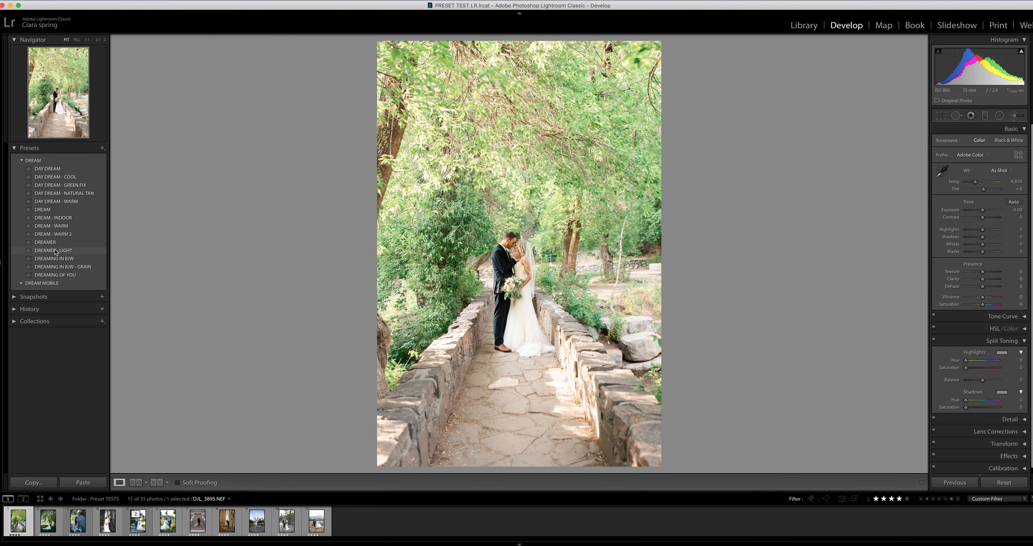
pyautogui.click(55, 276)
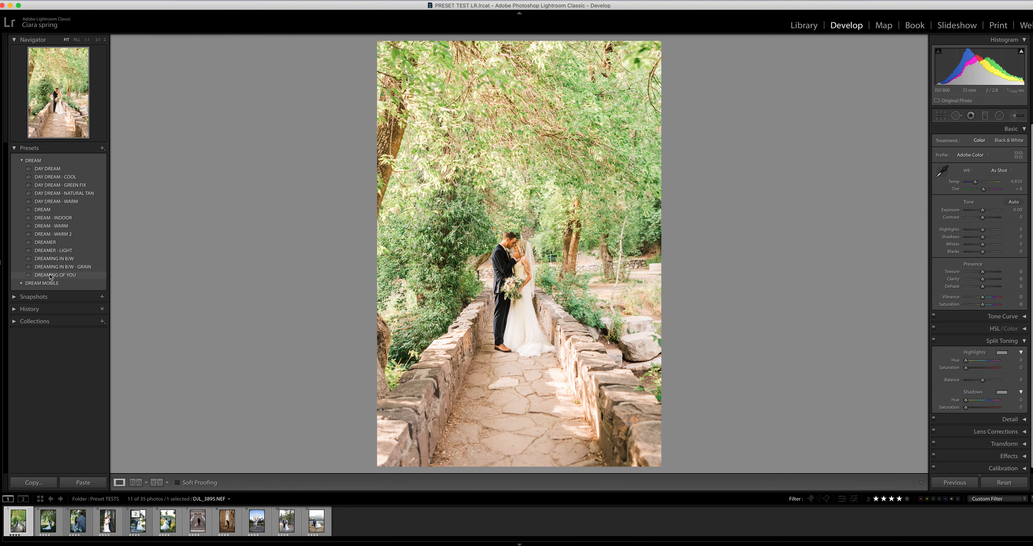
pyautogui.click(57, 250)
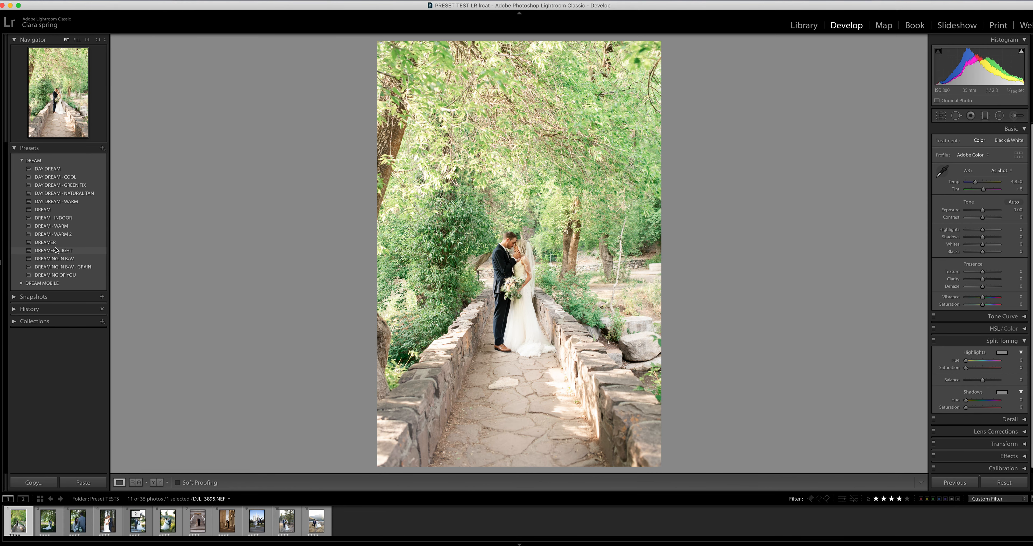
pyautogui.click(56, 170)
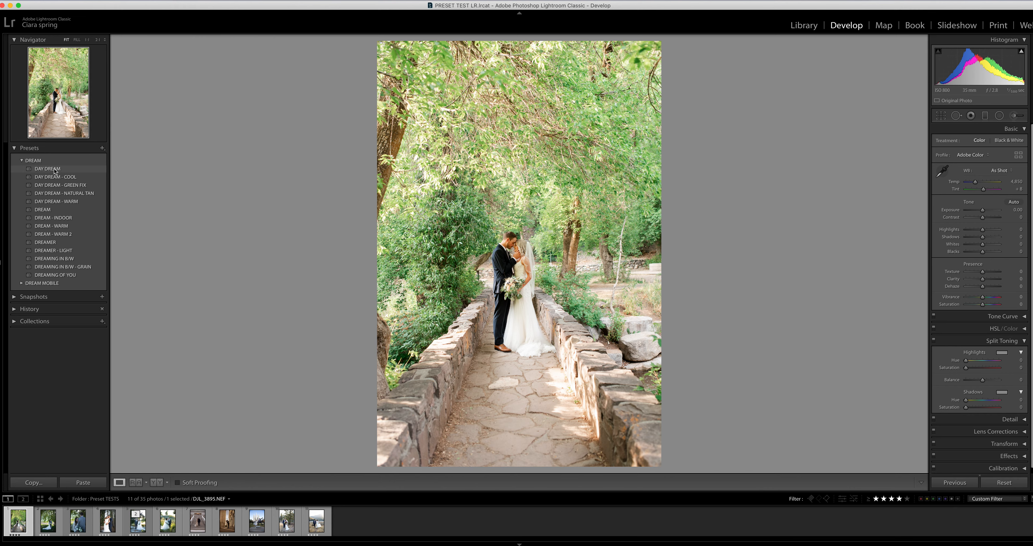
pyautogui.click(56, 171)
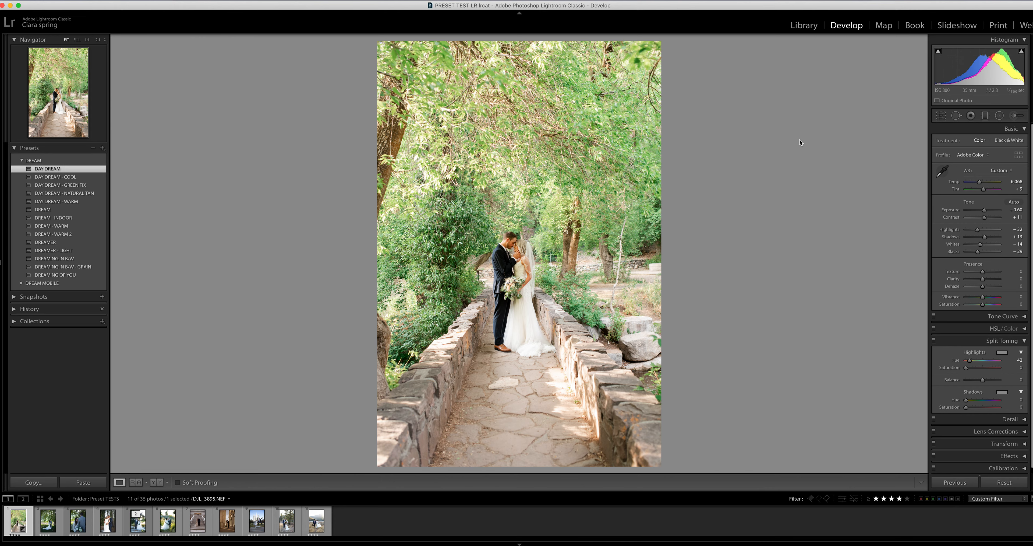
# - Correct the bridge photo's white balance from the bride's white dress train with tint +13, and set exposure to +1.10
pyautogui.click(942, 172)
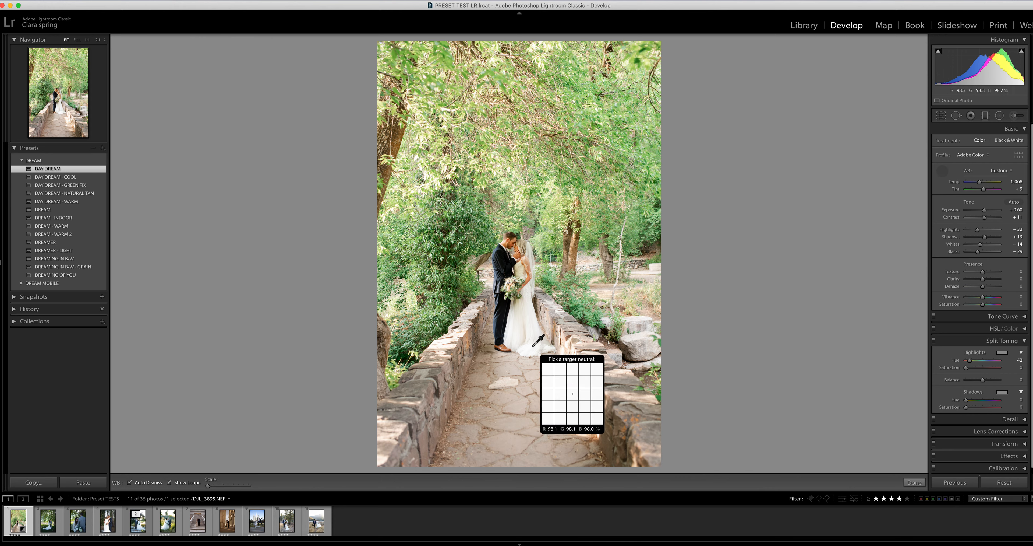
pyautogui.click(546, 355)
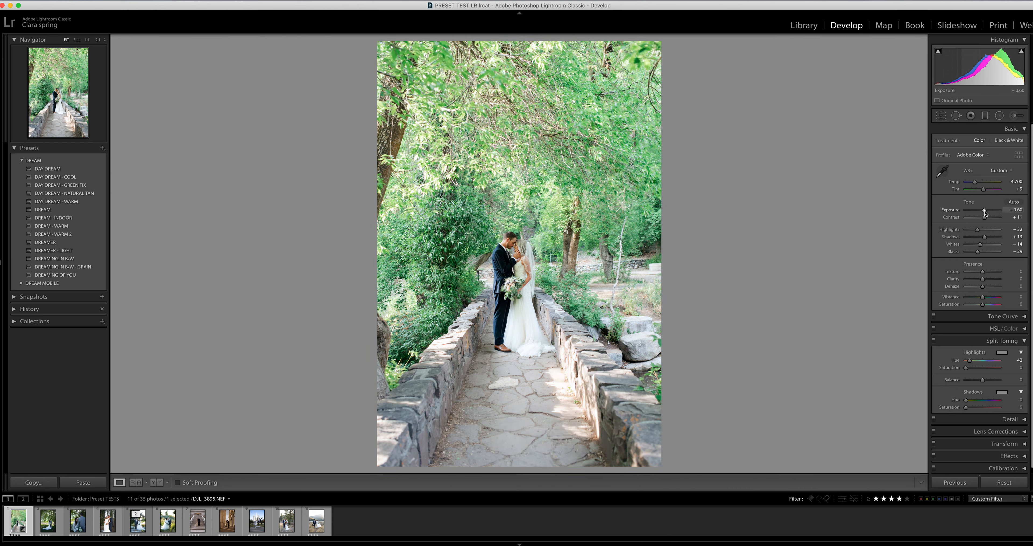
pyautogui.moveTo(984, 211); pyautogui.dragTo(988, 212)
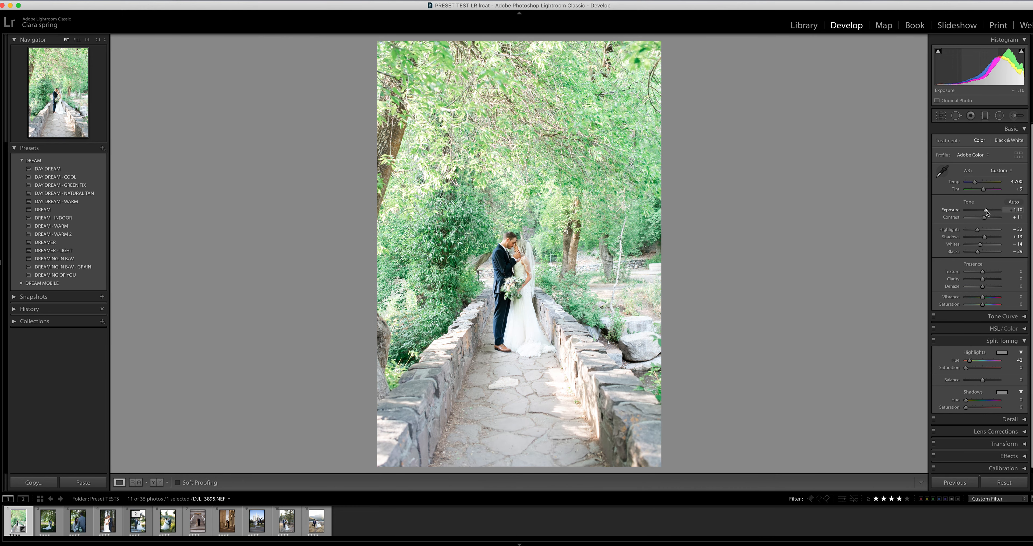
pyautogui.click(984, 189)
pyautogui.moveTo(984, 191); pyautogui.dragTo(984, 190)
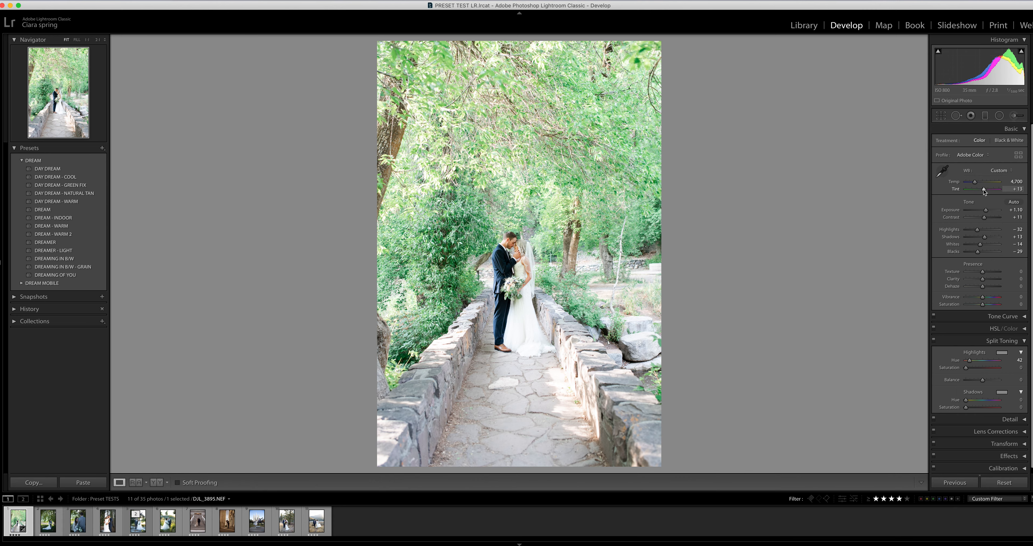
# - In Calibration, set the shadows tint to +13 and adjust the green and blue primaries, then compare the edit with the original
pyautogui.click(1022, 341)
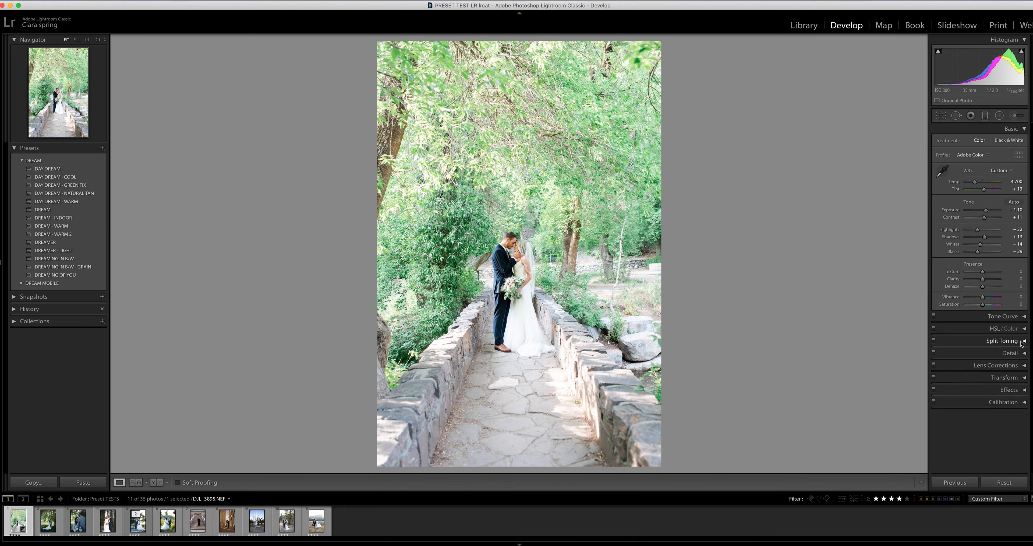
pyautogui.click(1021, 404)
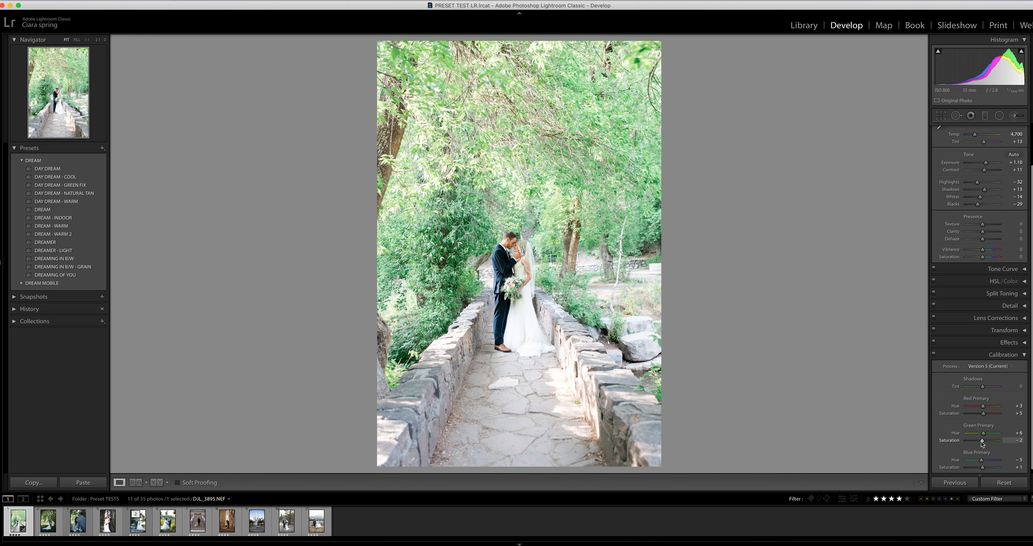
pyautogui.moveTo(983, 433); pyautogui.dragTo(980, 441)
pyautogui.moveTo(984, 388); pyautogui.dragTo(984, 387)
pyautogui.moveTo(983, 461); pyautogui.dragTo(983, 463)
pyautogui.press('\\')
pyautogui.press('\\')
pyautogui.press('\\')
pyautogui.press('\\')
# - Set the bridge photo's temperature to 5,034, blacks to -8 and contrast to 0, and compare it with the original
pyautogui.scroll(3, 983, 241)
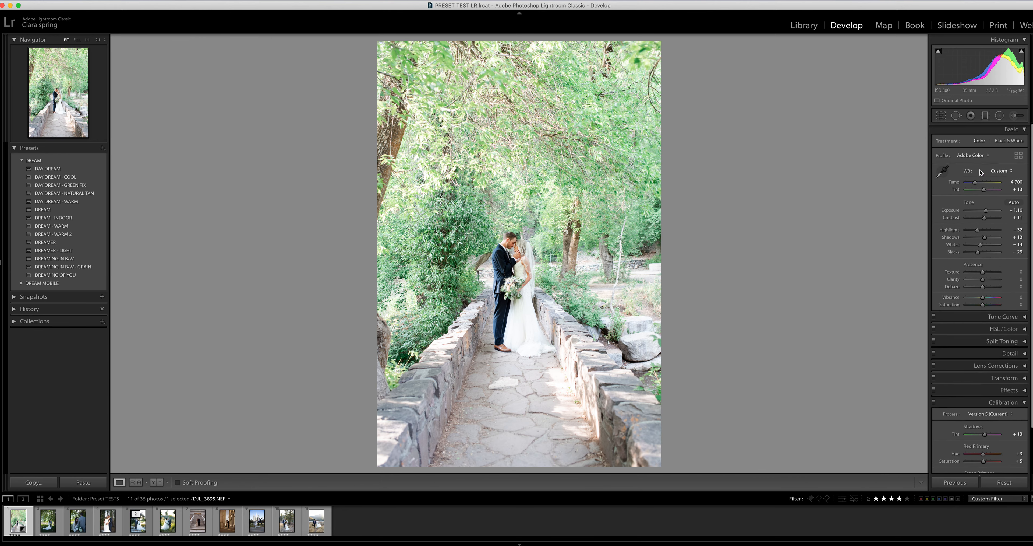
pyautogui.moveTo(975, 182); pyautogui.dragTo(976, 184)
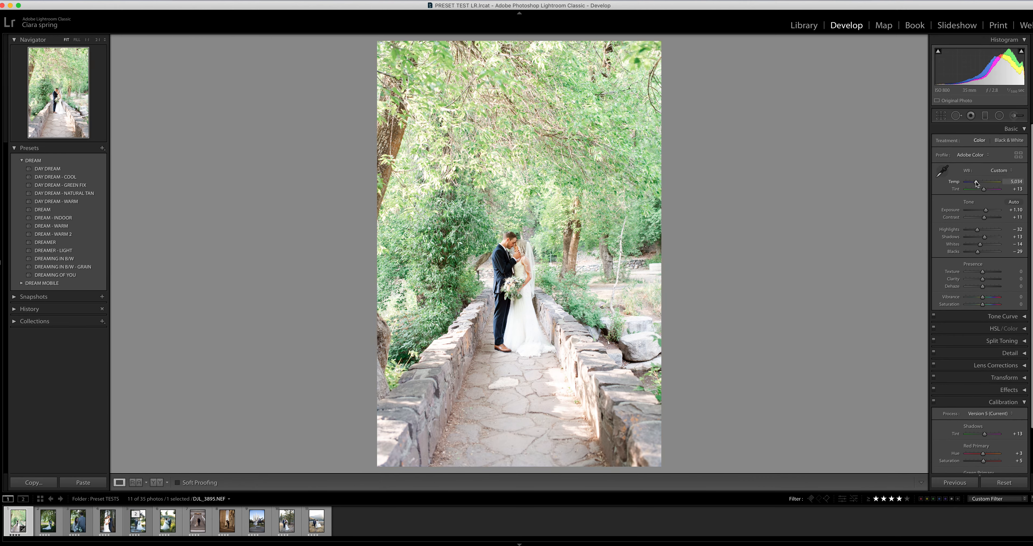
pyautogui.click(983, 252)
pyautogui.moveTo(983, 252); pyautogui.dragTo(982, 252)
pyautogui.doubleClick(983, 217)
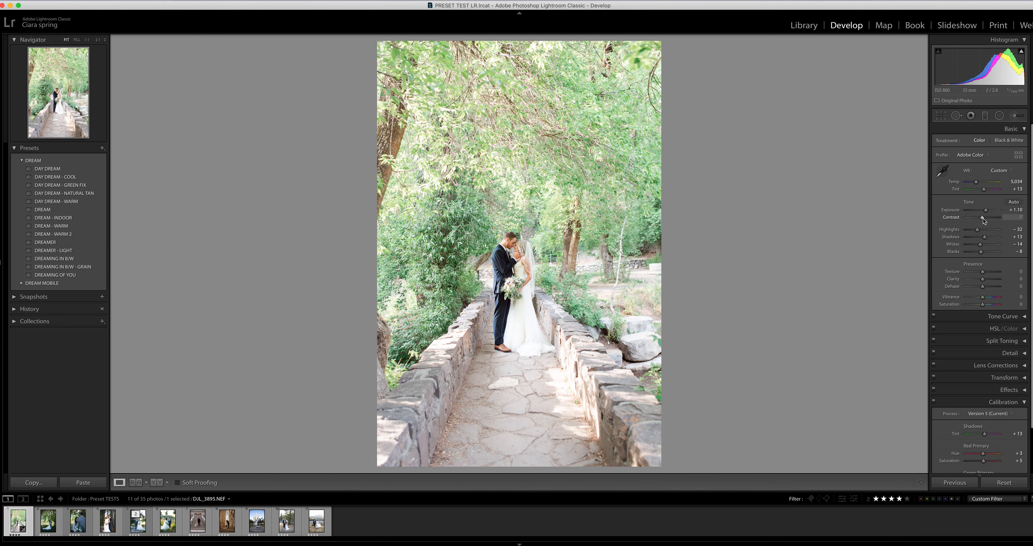
pyautogui.press('\\')
pyautogui.press('\\')
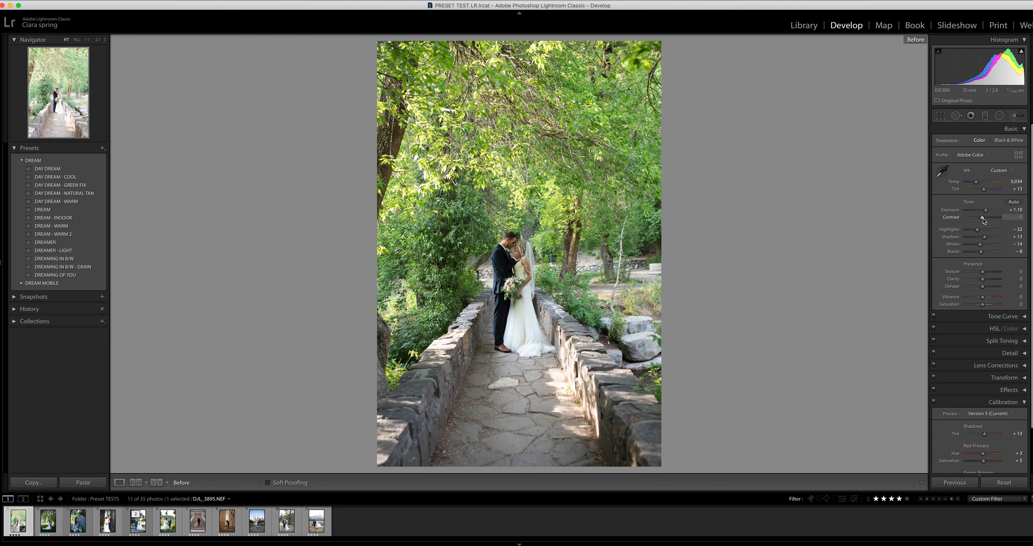
pyautogui.press('\\')
pyautogui.press('\\')
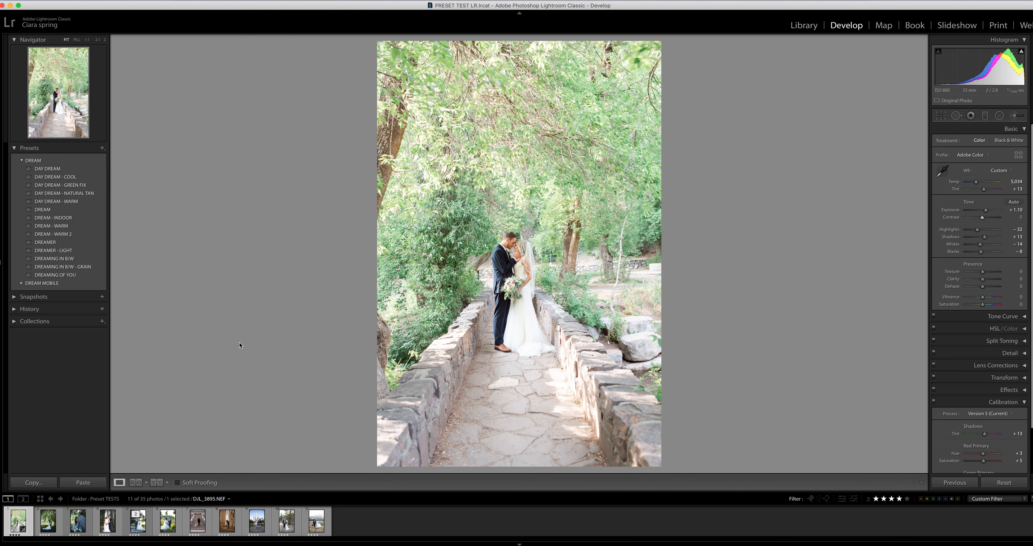
# - Apply DAY DREAM to the willow tree photo CSP_1157.CR2 and set exposure to +0.95, comparing it with the original
pyautogui.press('Right')
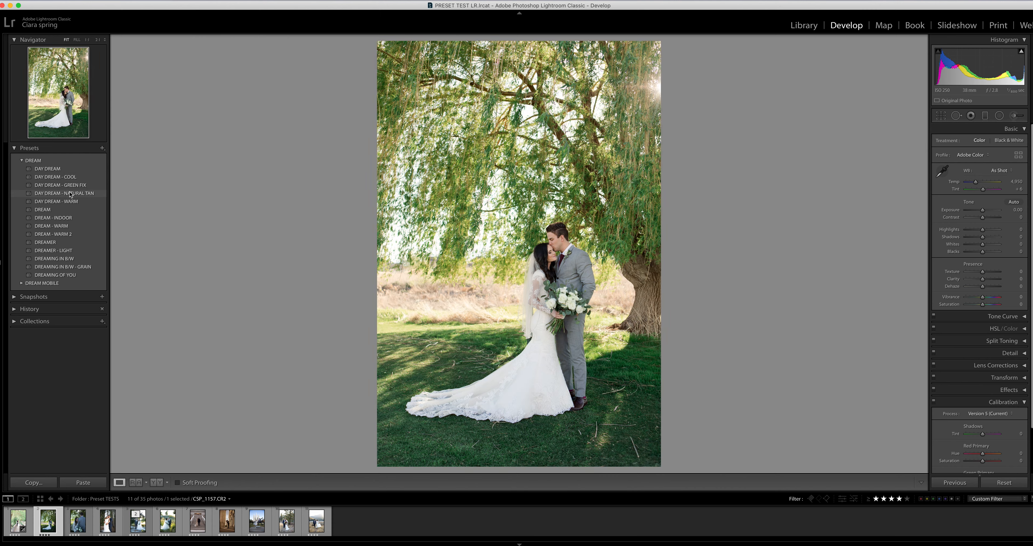
pyautogui.click(55, 170)
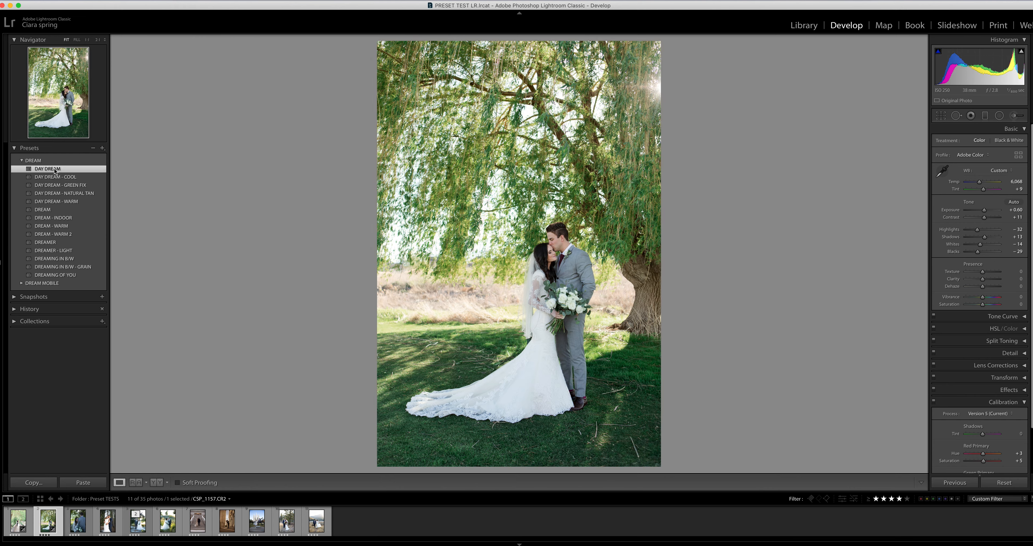
pyautogui.moveTo(985, 210); pyautogui.dragTo(987, 212)
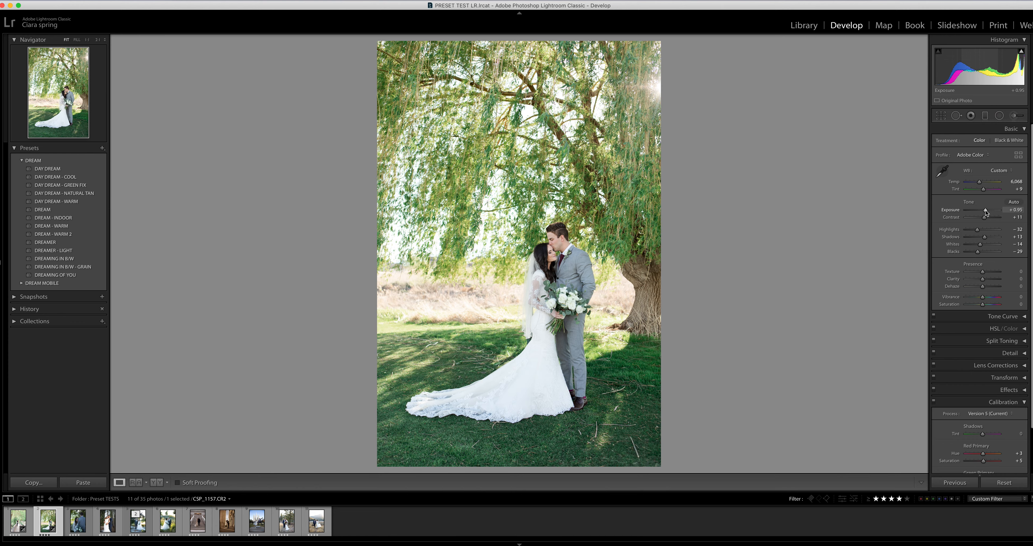
pyautogui.press('\\')
pyautogui.press('\\')
pyautogui.press('\\')
pyautogui.press('\\')
pyautogui.press('\\')
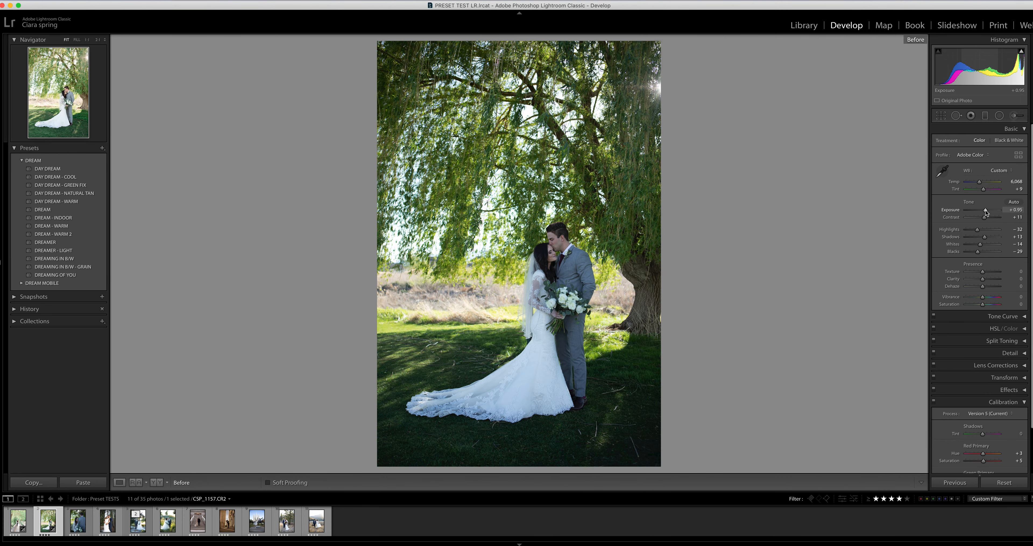
pyautogui.press('\\')
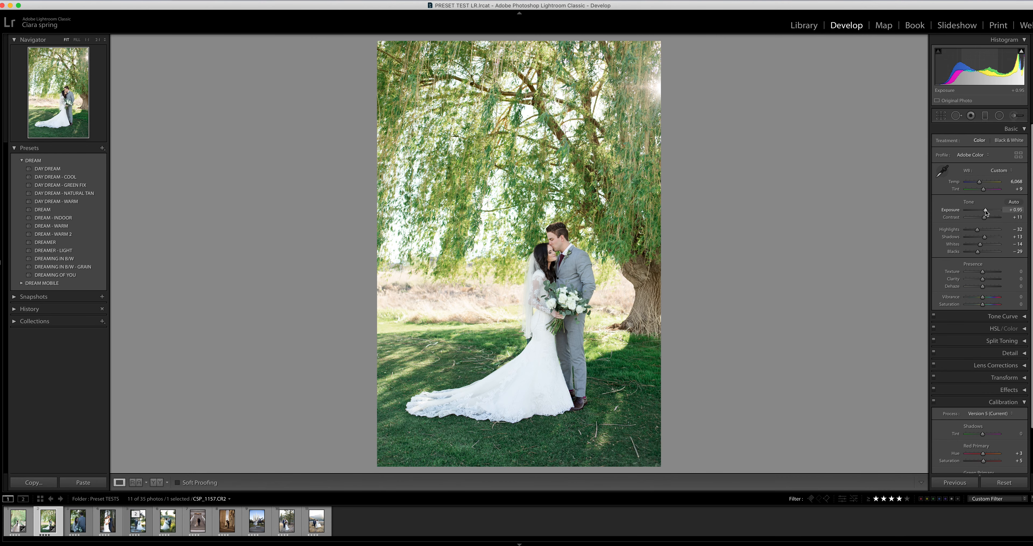
# - Lower the willow tree photo's highlights to -58 and inspect the couple's skin tones up close
pyautogui.moveTo(978, 229); pyautogui.dragTo(974, 232)
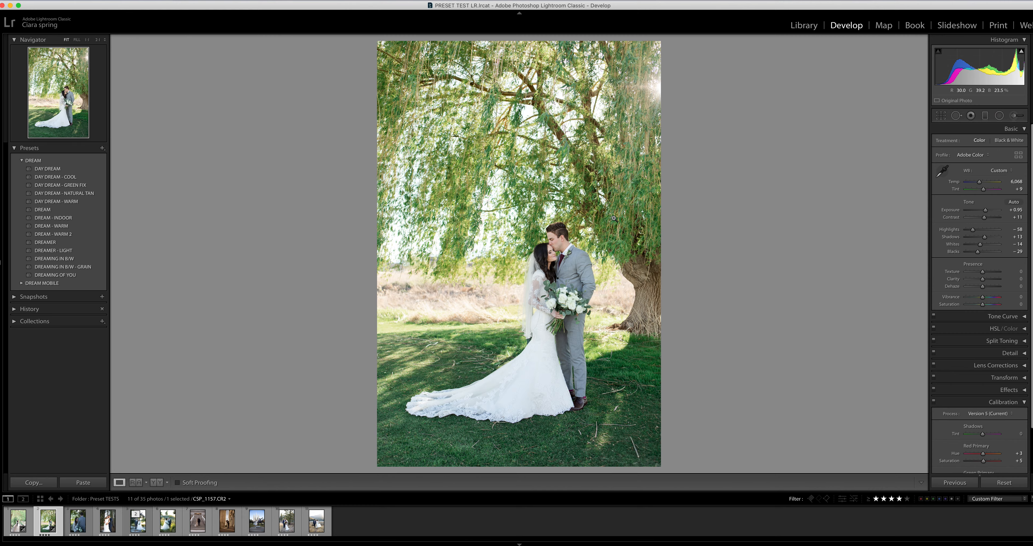
pyautogui.click(554, 255)
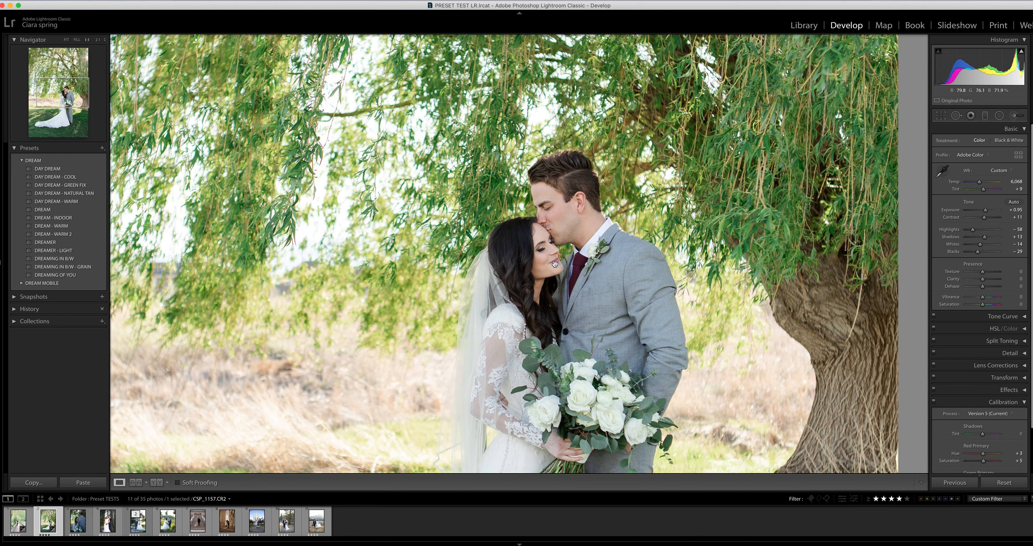
pyautogui.click(612, 297)
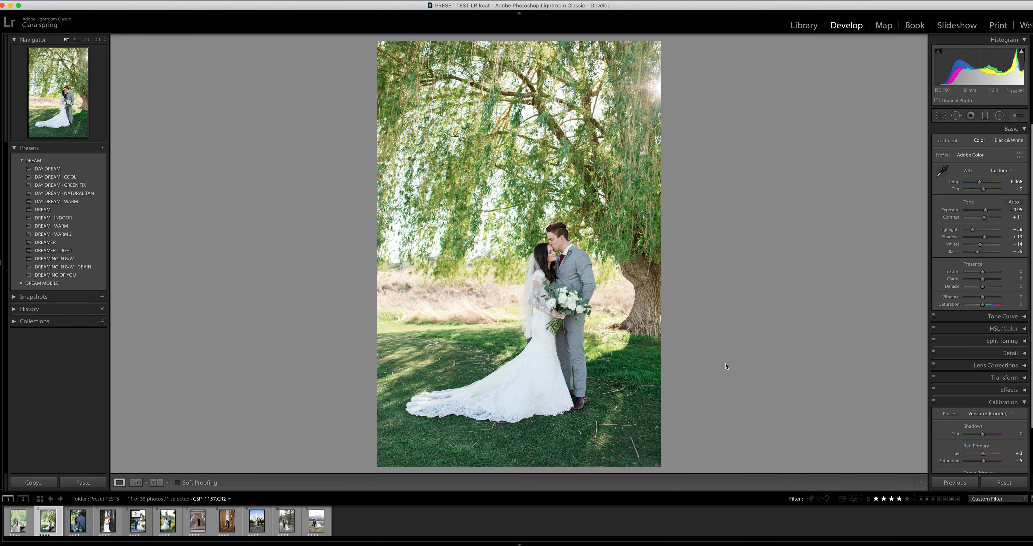
# - Apply DAY DREAM - NATURAL TAN to CSP_1233.CR2, with exposure at +1.10 and shadows at -7
pyautogui.press('Right')
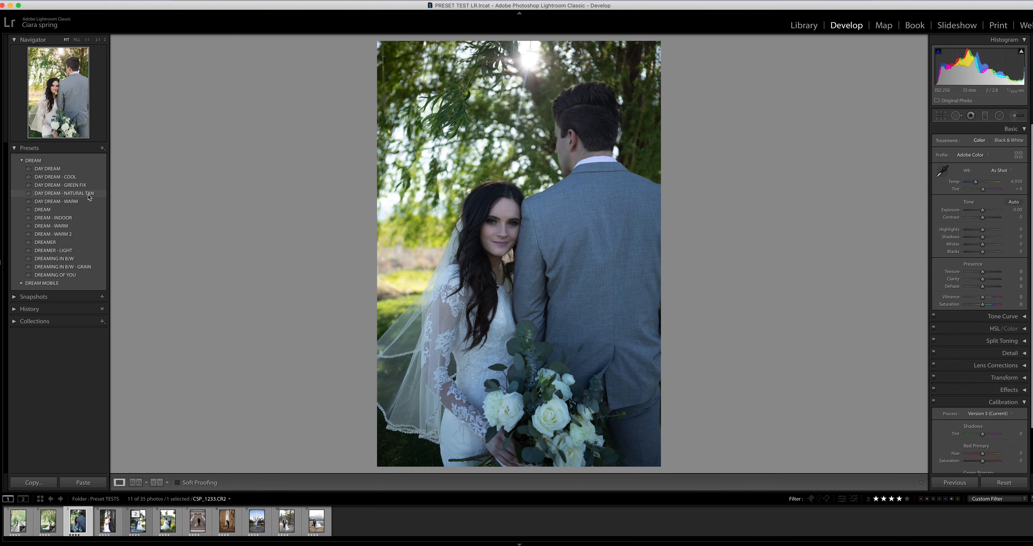
pyautogui.click(89, 194)
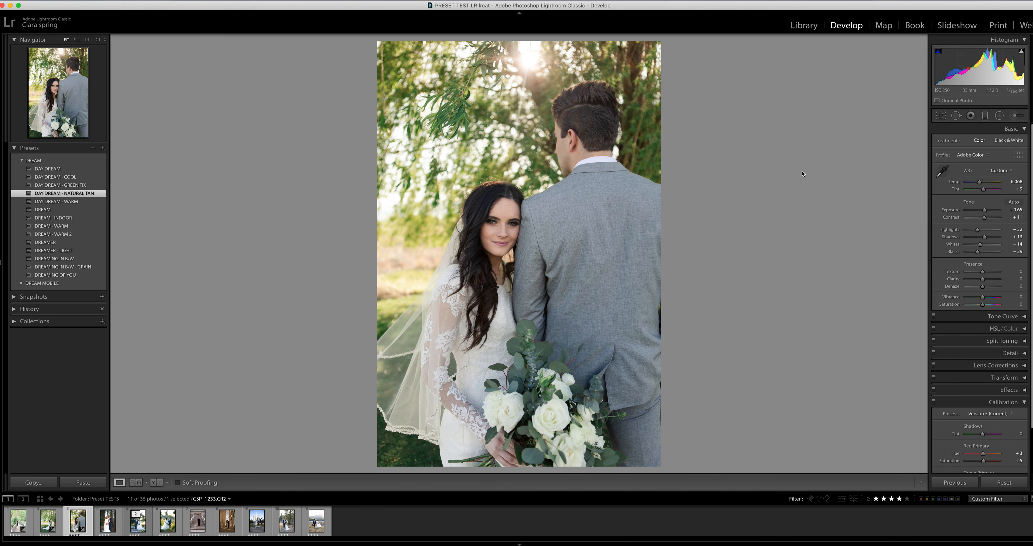
pyautogui.moveTo(985, 210); pyautogui.dragTo(986, 213)
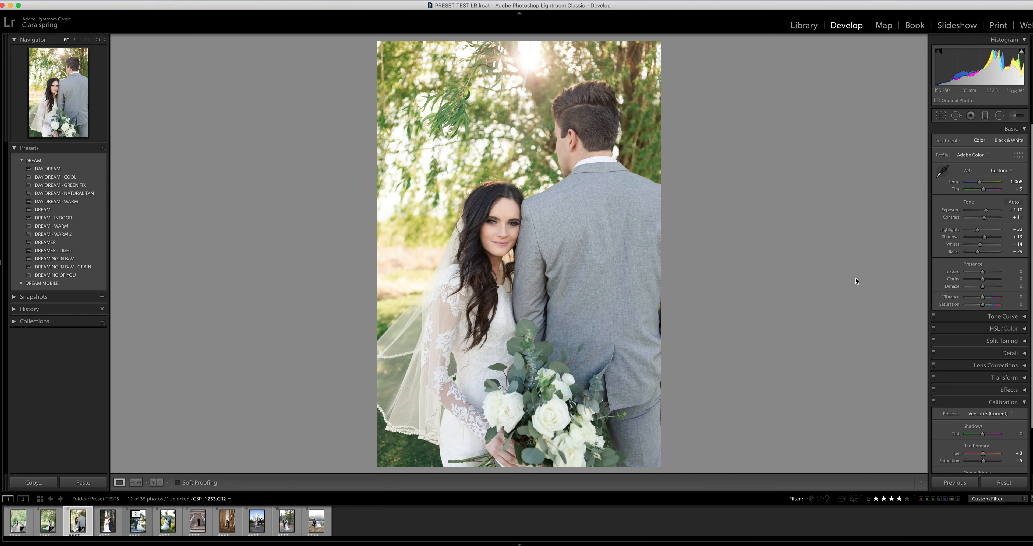
pyautogui.moveTo(986, 239); pyautogui.dragTo(981, 237)
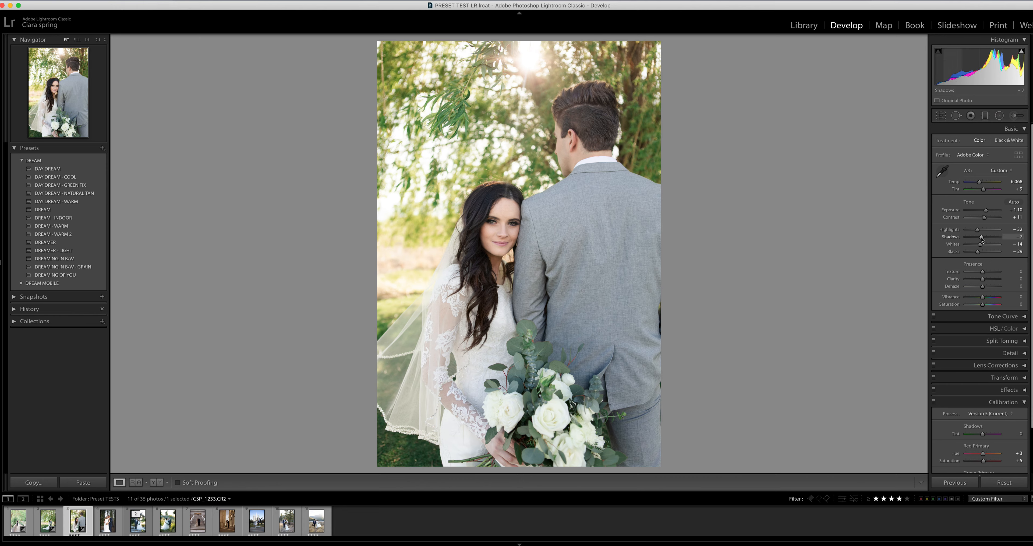
# - Crop the close-up couple photo tighter around the bride and groom, keeping the original aspect ratio
pyautogui.click(940, 115)
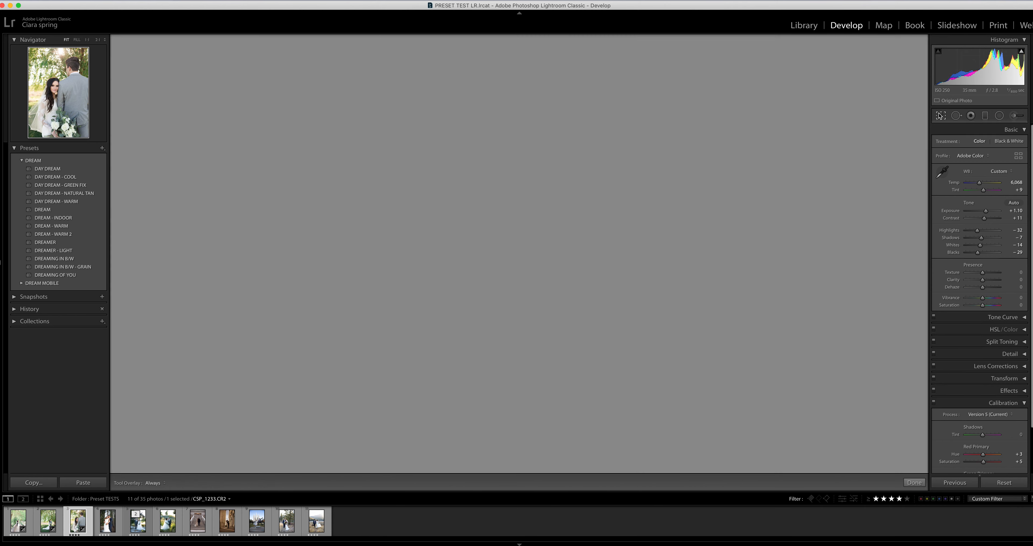
pyautogui.moveTo(661, 467); pyautogui.dragTo(642, 445)
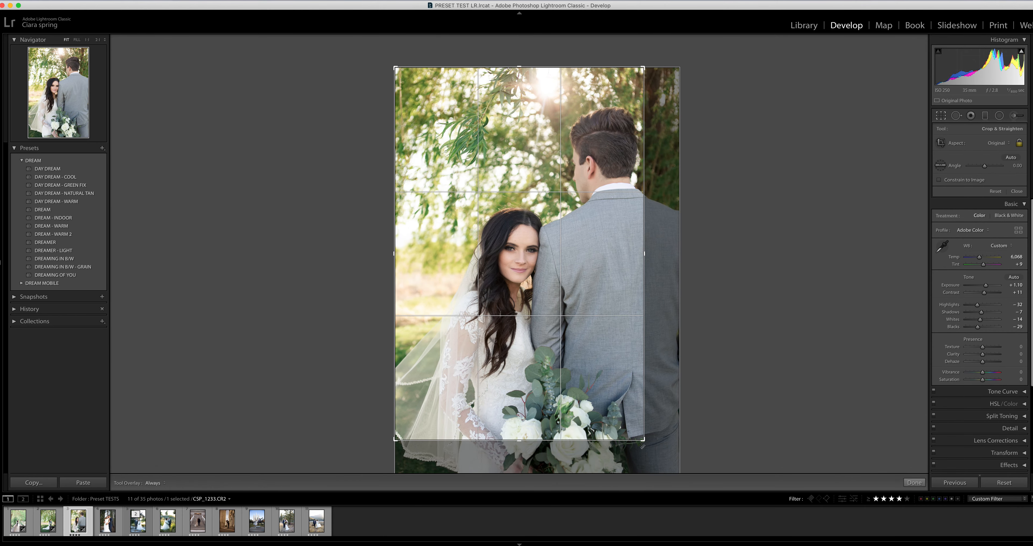
pyautogui.moveTo(608, 395); pyautogui.dragTo(583, 368)
pyautogui.press('Return')
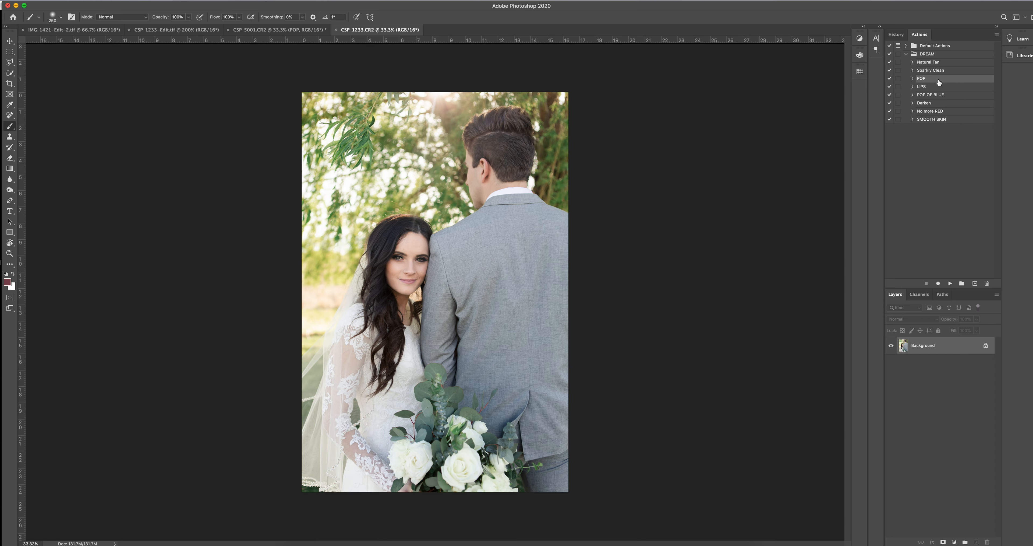
# - Run the Sparkly Clean action on CSP_1233.CR2 and bring the bride's face into close view
pyautogui.click(934, 70)
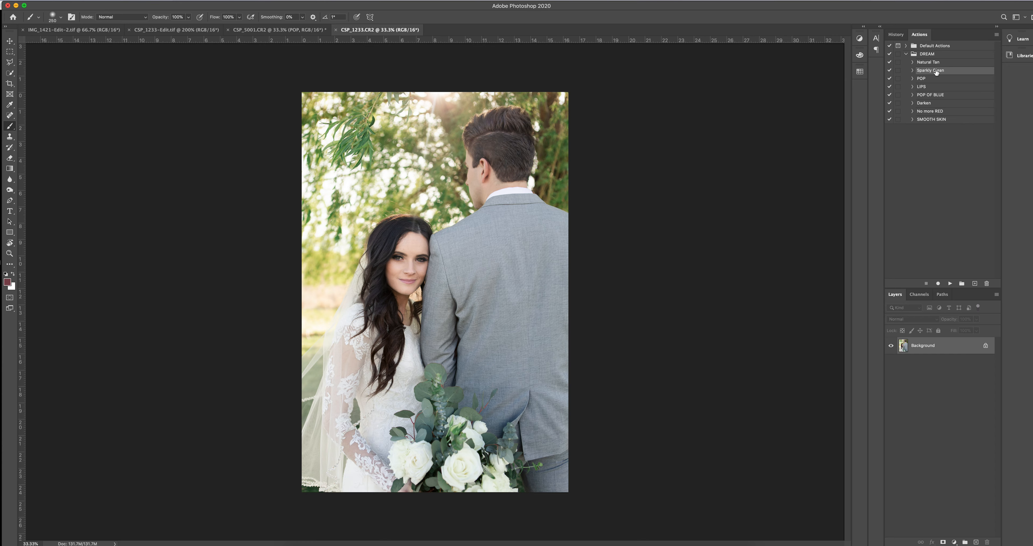
pyautogui.click(950, 283)
pyautogui.keyDown('super'); pyautogui.click(405, 261); pyautogui.keyUp('super')
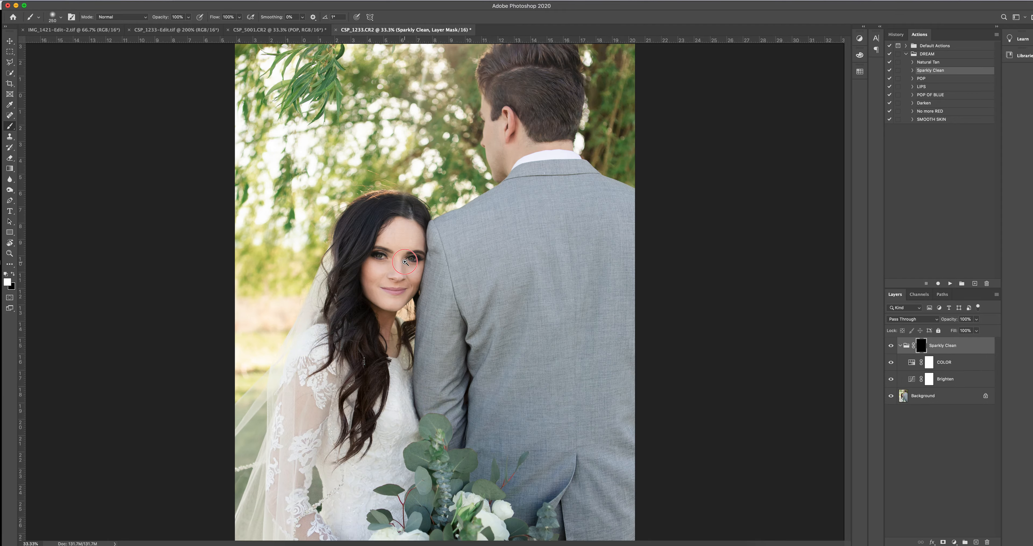
pyautogui.keyDown('super'); pyautogui.click(405, 261); pyautogui.keyUp('super')
pyautogui.keyDown('super'); pyautogui.click(405, 261); pyautogui.keyUp('super')
pyautogui.keyDown('super'); pyautogui.click(406, 261); pyautogui.keyUp('super')
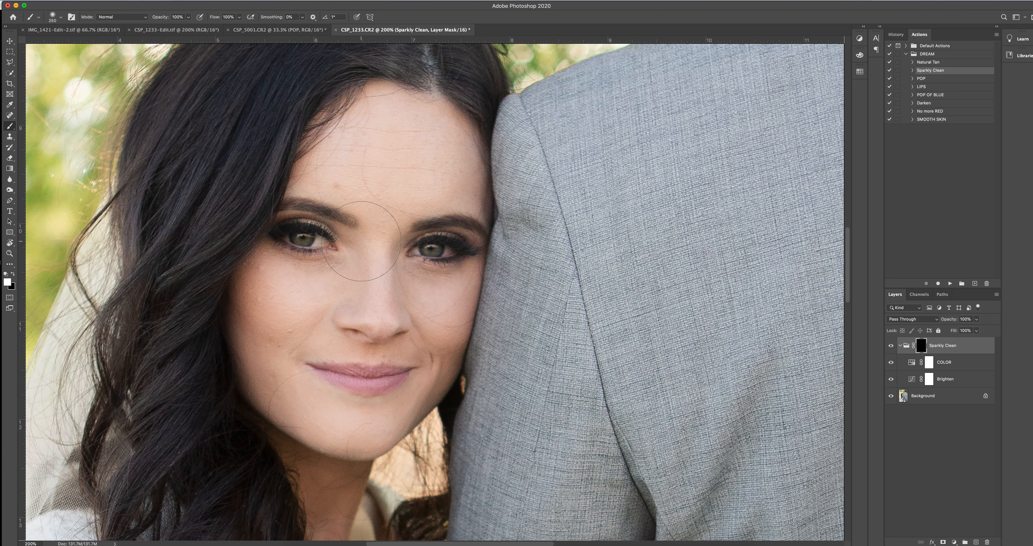
# - Reduce the brush size to 40 for detailed painting on the bride's face
pyautogui.press('[')
pyautogui.press('[')
pyautogui.press('[')
pyautogui.press('[')
pyautogui.press('[')
pyautogui.press('[')
pyautogui.press('[')
pyautogui.press('[')
pyautogui.press('[')
pyautogui.press('[')
pyautogui.press('[')
# - Invert the Sparkly Clean group's mask back and forth to preview the effect over the whole photo
pyautogui.press('super+i')
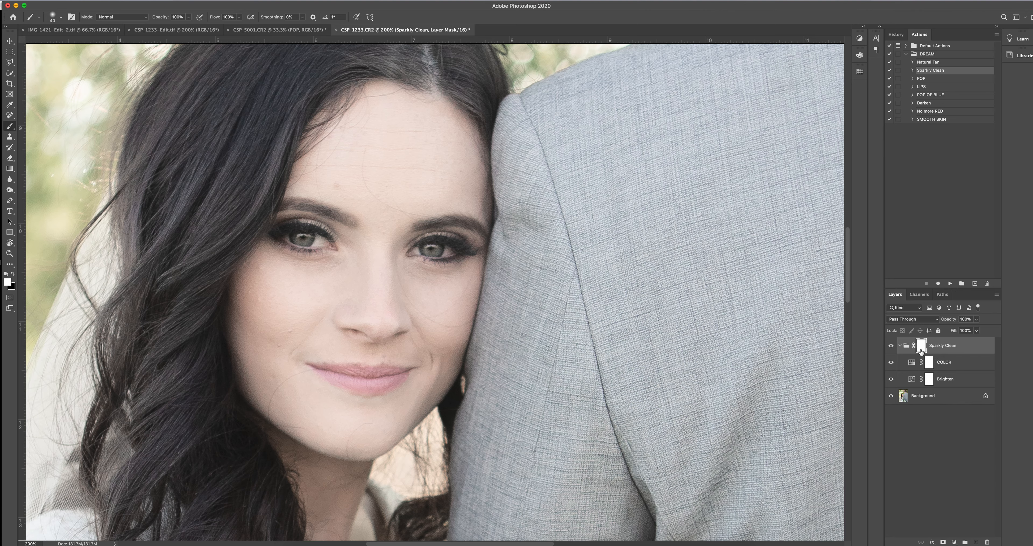
pyautogui.press('super+i')
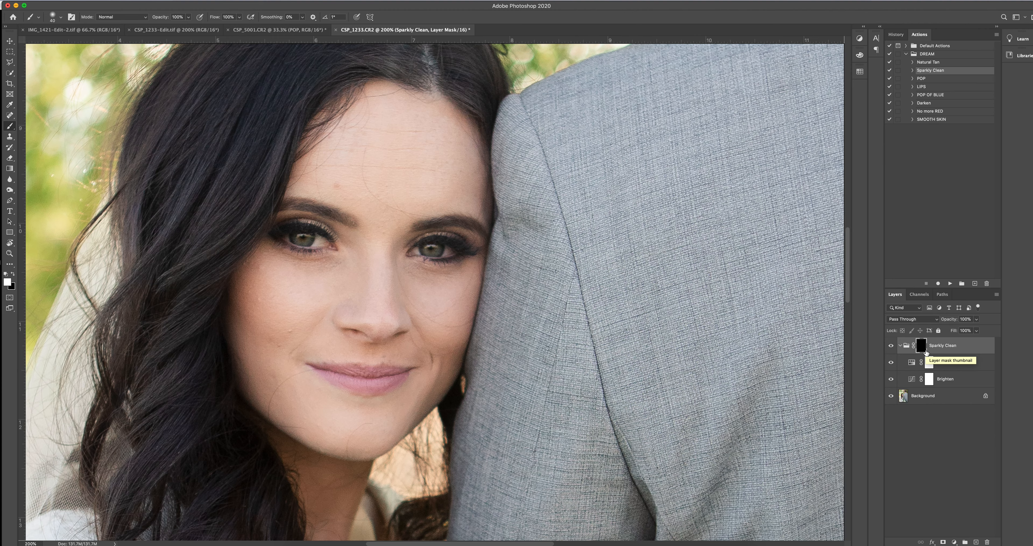
pyautogui.press('super+i')
pyautogui.press('super+i')
# - Paint the Sparkly Clean effect onto the whites of both of the bride's eyes with a smaller brush
pyautogui.press('[')
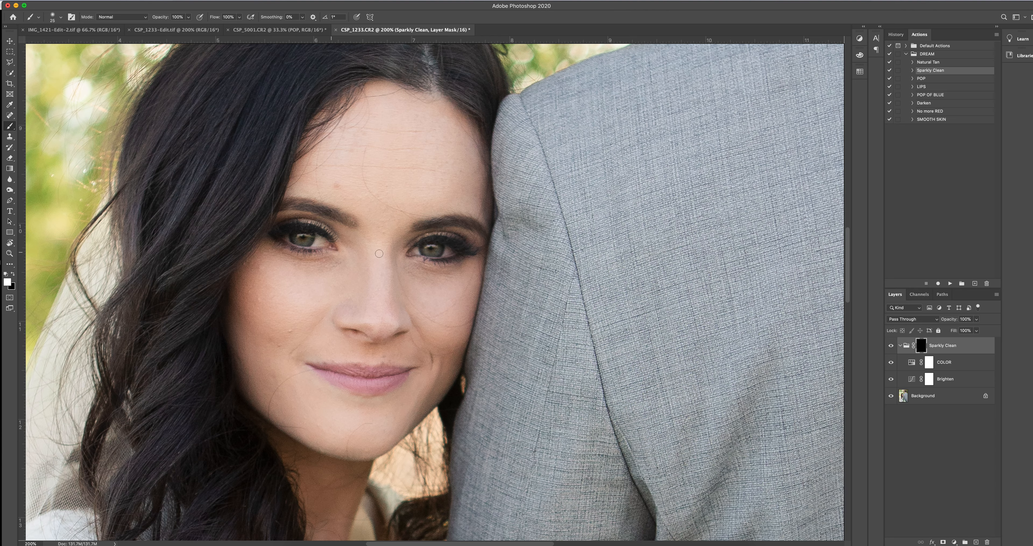
pyautogui.moveTo(448, 252); pyautogui.dragTo(452, 251)
pyautogui.moveTo(323, 244); pyautogui.dragTo(319, 240)
# - Try brushing the Sparkly Clean effect over the bride's mouth, and revert the history to before that stroke
pyautogui.press(']')
pyautogui.press(']')
pyautogui.press(']')
pyautogui.moveTo(398, 378)
pyautogui.mouseDown()
pyautogui.moveTo(322, 376)
pyautogui.moveTo(415, 375)
pyautogui.mouseUp()
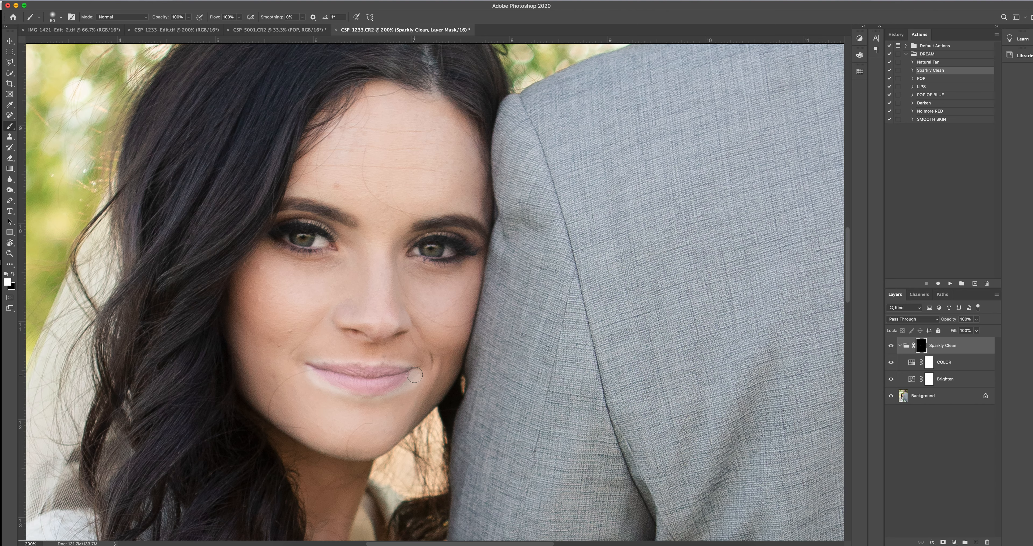
pyautogui.press('shift+super+e')
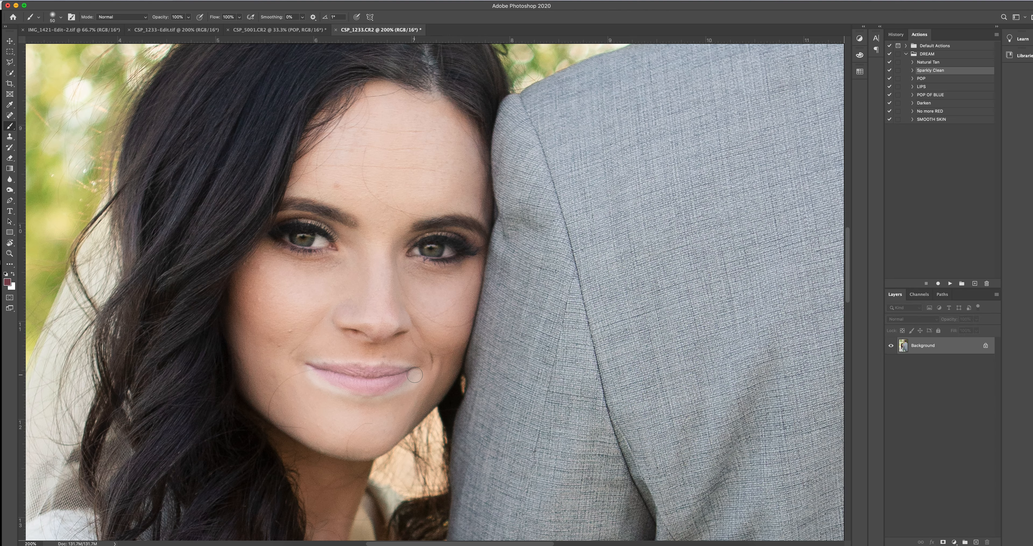
pyautogui.press('super+z')
pyautogui.press('shift+super+z')
pyautogui.press('super+z')
pyautogui.click(897, 35)
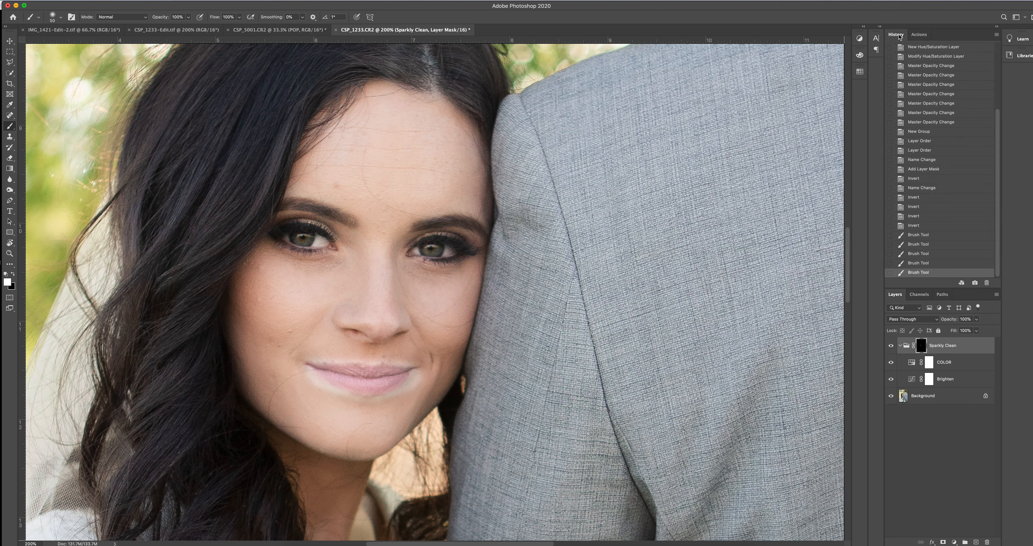
pyautogui.click(918, 263)
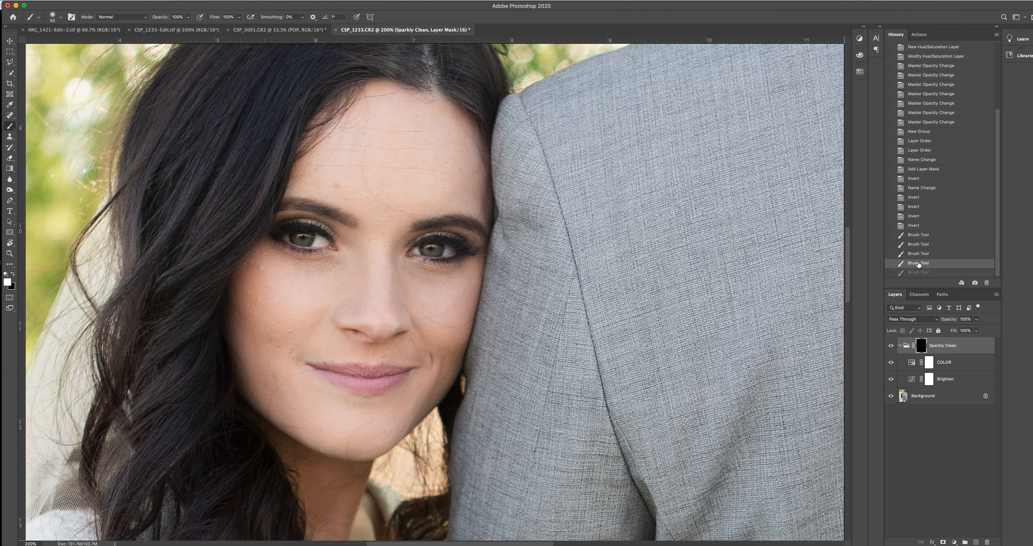
# - Toggle the Sparkly Clean group's visibility to compare the bride's eyes before and after
pyautogui.click(891, 347)
pyautogui.click(891, 348)
pyautogui.click(891, 347)
pyautogui.click(891, 347)
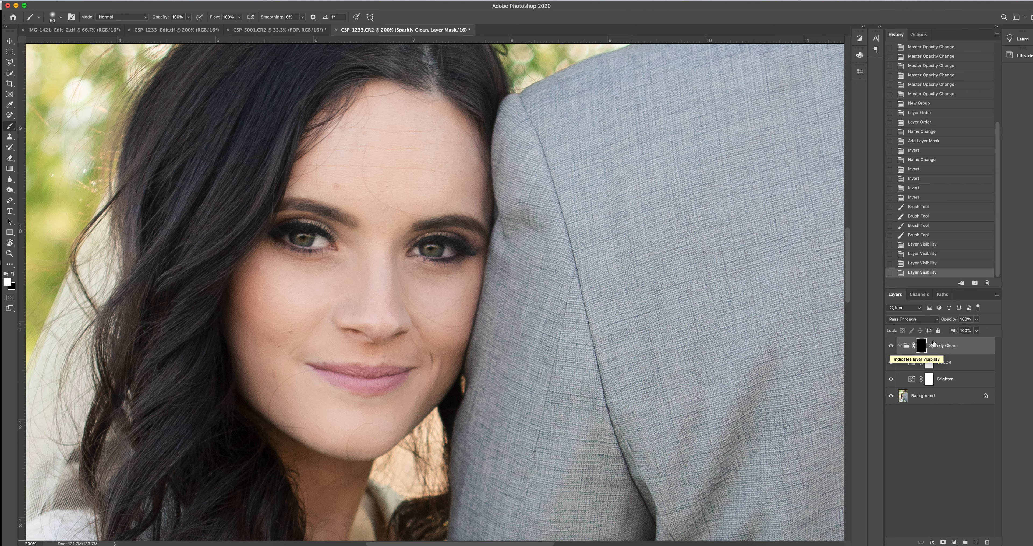
# - Lower the Sparkly Clean group's opacity to 30% and flatten the image
pyautogui.click(977, 319)
pyautogui.moveTo(978, 329); pyautogui.dragTo(950, 331)
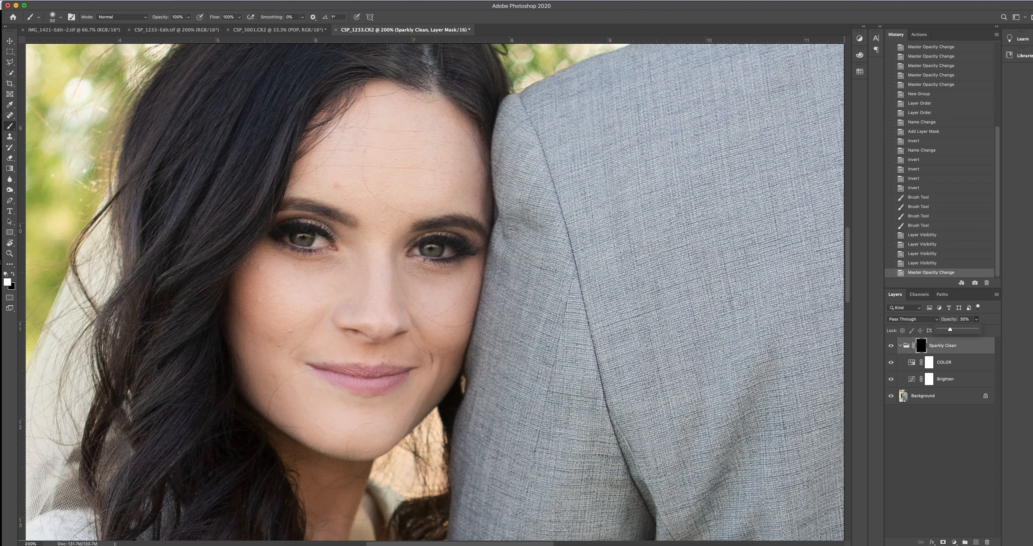
pyautogui.press('super+shift+e')
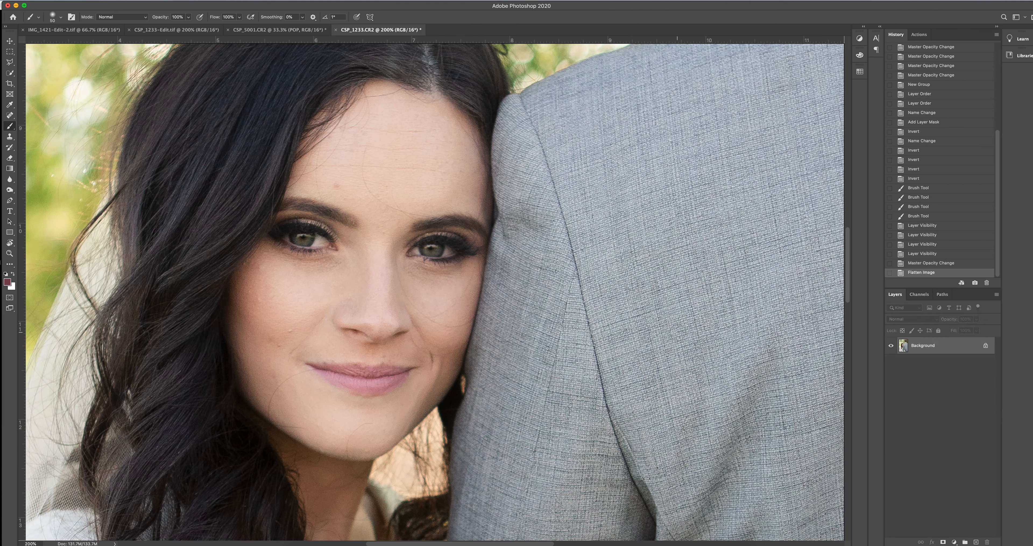
# - Run the LIPS action from the DREAM set on the flattened photo
pyautogui.click(919, 34)
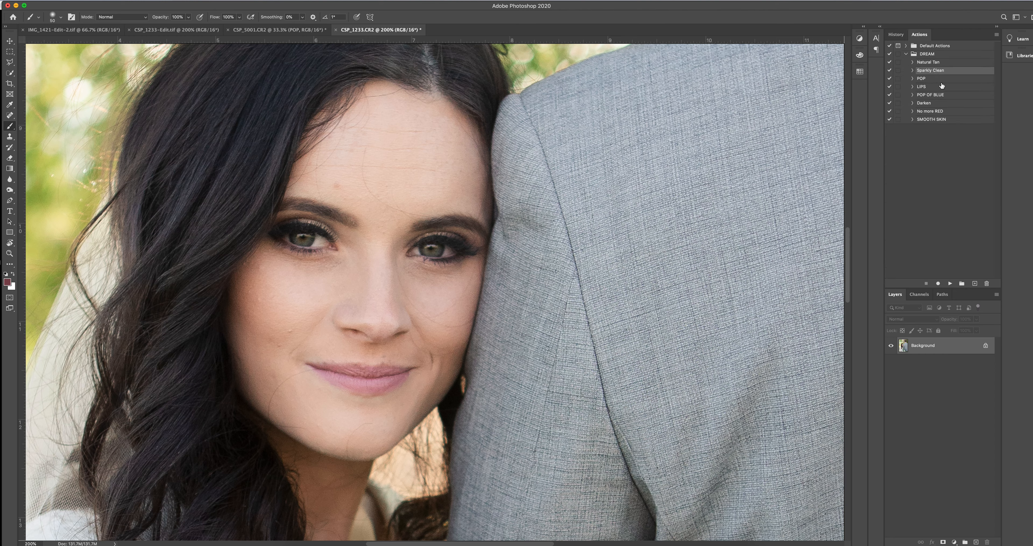
pyautogui.click(929, 86)
pyautogui.click(950, 283)
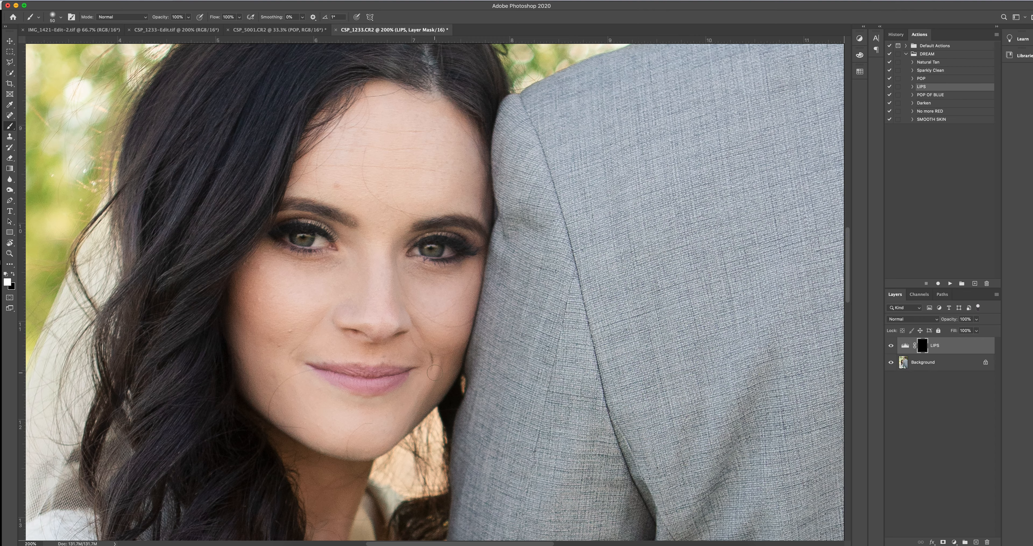
# - Adjust the brush to fit the bride's lips and paint the LIPS color over them
pyautogui.press(']')
pyautogui.press('[')
pyautogui.press(']')
pyautogui.press(']')
pyautogui.press('[')
pyautogui.press('[')
pyautogui.press('[')
pyautogui.press('[')
pyautogui.press('[')
pyautogui.moveTo(313, 366)
pyautogui.mouseDown()
pyautogui.moveTo(372, 392)
pyautogui.moveTo(406, 370)
pyautogui.moveTo(328, 369)
pyautogui.moveTo(361, 372)
pyautogui.moveTo(336, 376)
pyautogui.moveTo(374, 376)
pyautogui.mouseUp()
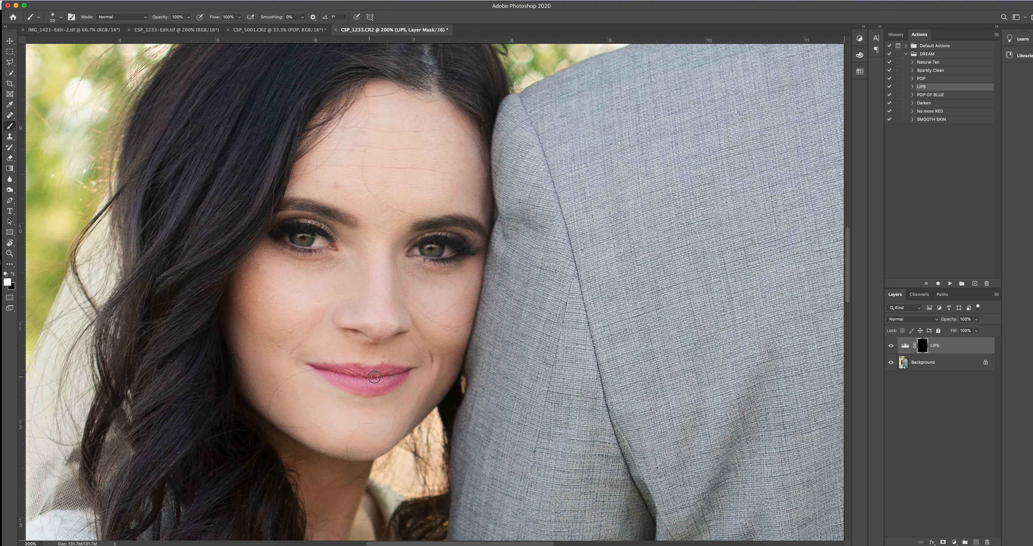
# - View the whole photo and hide the LIPS layer to compare the lip color with the original
pyautogui.keyDown('alt'); pyautogui.keyDown('super'); pyautogui.click(388, 380); pyautogui.keyUp('super'); pyautogui.keyUp('alt')
pyautogui.keyDown('alt'); pyautogui.keyDown('super'); pyautogui.click(389, 379); pyautogui.keyUp('super'); pyautogui.keyUp('alt')
pyautogui.keyDown('alt'); pyautogui.keyDown('super'); pyautogui.click(388, 379); pyautogui.keyUp('super'); pyautogui.keyUp('alt')
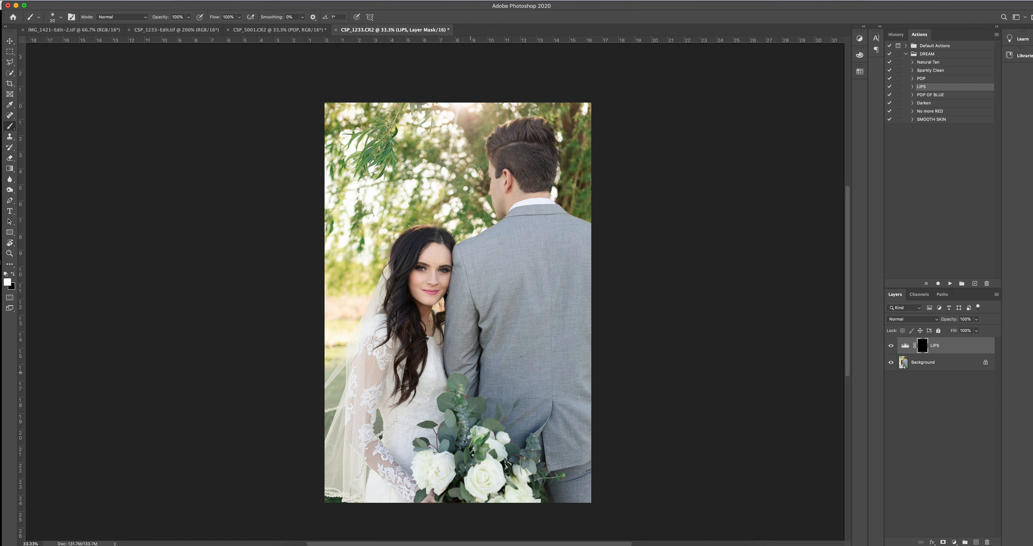
pyautogui.click(891, 345)
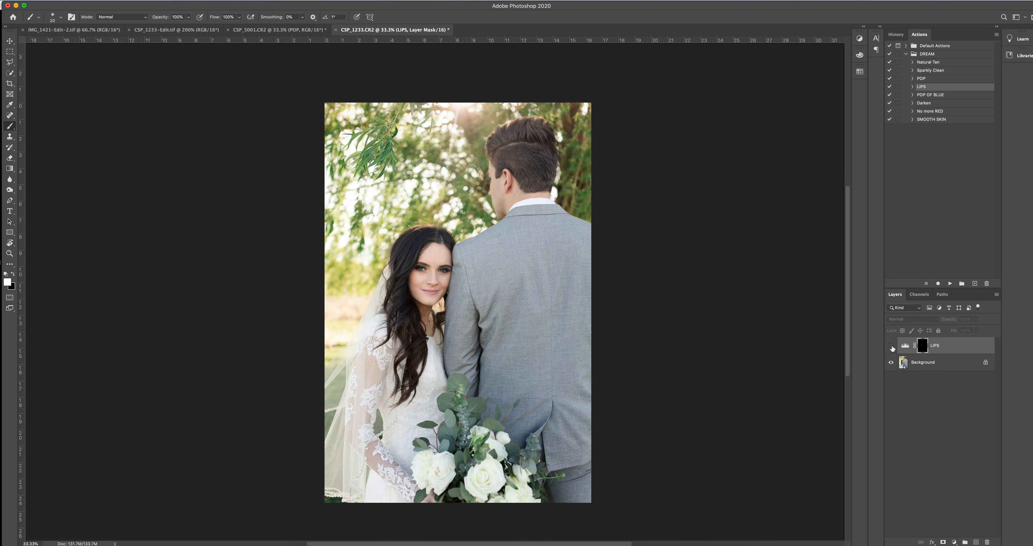
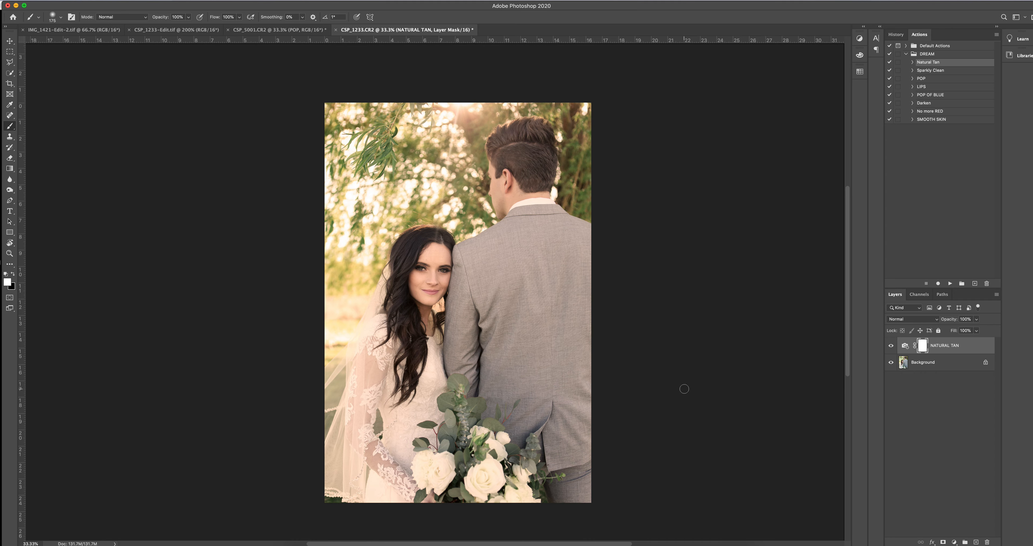
# - Invert the NATURAL TAN layer mask to black so the tan is hidden across the photo
pyautogui.press('super+i')
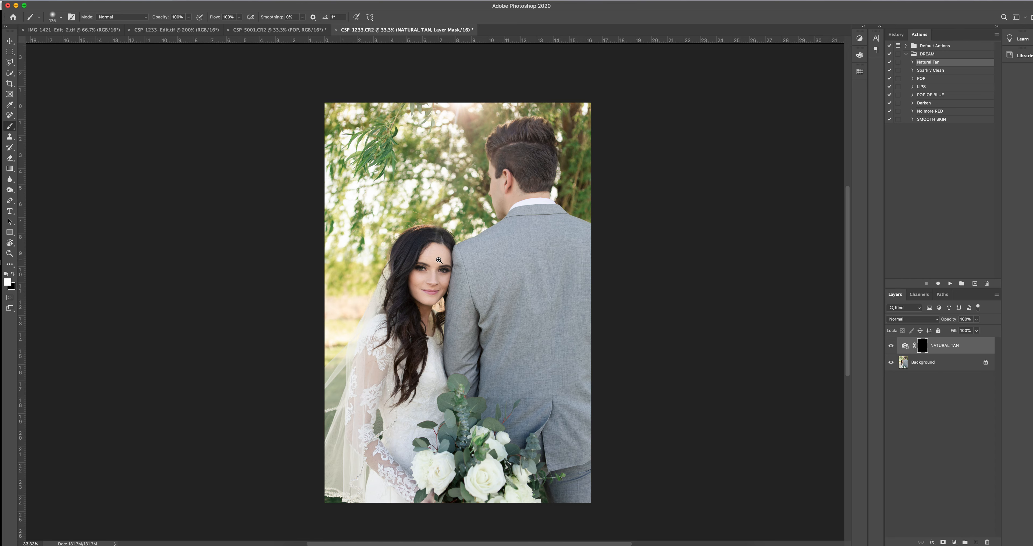
pyautogui.scroll(1, 441, 259)
pyautogui.press('super+i')
pyautogui.press('super+i')
pyautogui.press('super+i')
pyautogui.press('super+i')
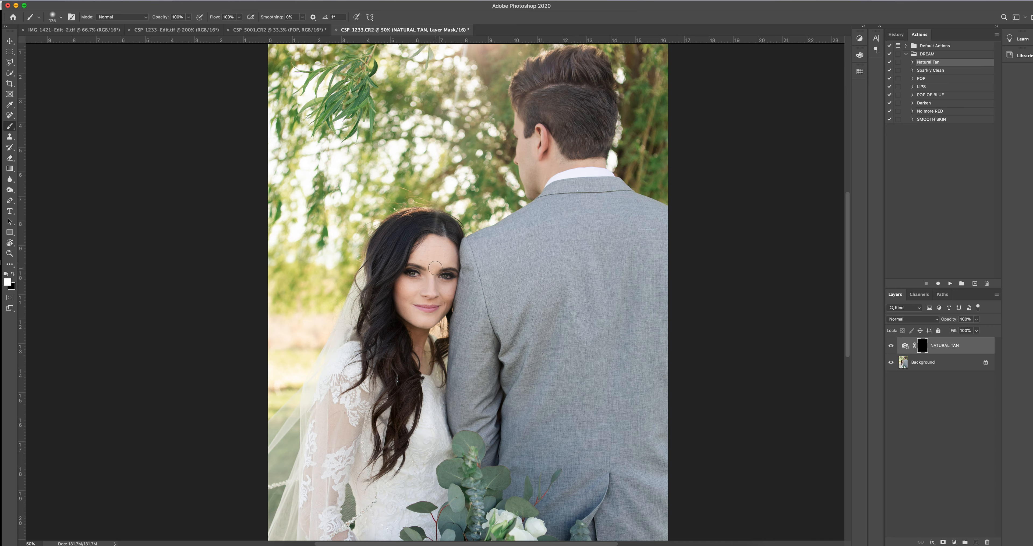
# - Paint the NATURAL TAN effect onto the bride's face, neck and chest
pyautogui.moveTo(431, 267)
pyautogui.mouseDown()
pyautogui.moveTo(417, 260)
pyautogui.moveTo(421, 242)
pyautogui.moveTo(426, 256)
pyautogui.moveTo(446, 234)
pyautogui.moveTo(451, 263)
pyautogui.moveTo(441, 260)
pyautogui.moveTo(454, 264)
pyautogui.mouseUp()
pyautogui.press('x')
pyautogui.press('x')
pyautogui.moveTo(433, 277)
pyautogui.mouseDown()
pyautogui.moveTo(449, 287)
pyautogui.moveTo(435, 319)
pyautogui.moveTo(426, 304)
pyautogui.moveTo(435, 309)
pyautogui.moveTo(416, 318)
pyautogui.moveTo(399, 299)
pyautogui.moveTo(411, 302)
pyautogui.moveTo(401, 282)
pyautogui.moveTo(423, 283)
pyautogui.moveTo(417, 297)
pyautogui.moveTo(432, 301)
pyautogui.mouseUp()
pyautogui.moveTo(416, 331)
pyautogui.mouseDown()
pyautogui.moveTo(431, 363)
pyautogui.moveTo(421, 358)
pyautogui.mouseUp()
# - Paint the tan along the bride's sleeved arm with a larger brush at 10% opacity, and lower the NATURAL TAN layer's opacity to 40%
pyautogui.scroll(-4, 445, 412)
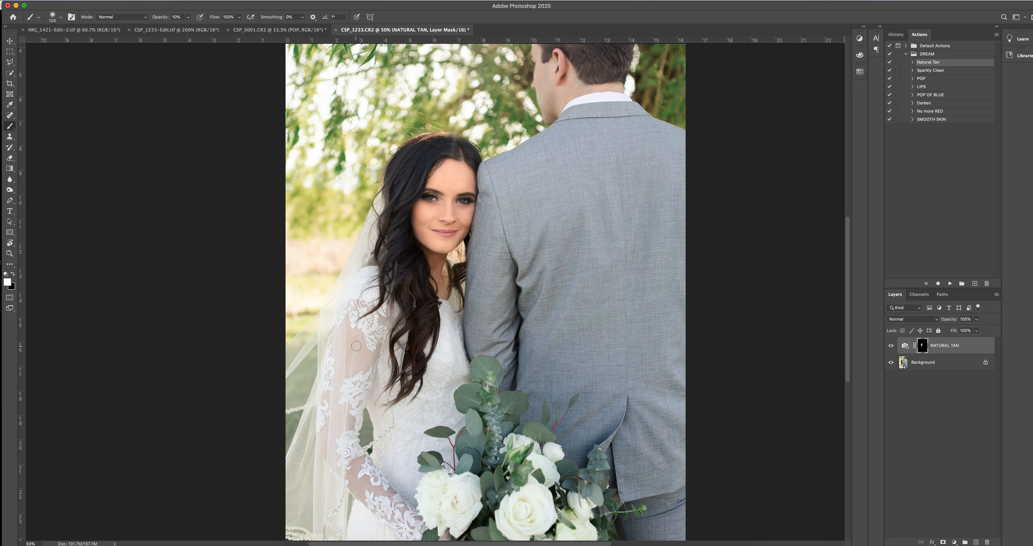
pyautogui.press(']')
pyautogui.press(']')
pyautogui.press(']')
pyautogui.press(']')
pyautogui.moveTo(358, 351)
pyautogui.mouseDown()
pyautogui.moveTo(380, 323)
pyautogui.moveTo(347, 411)
pyautogui.mouseUp()
pyautogui.moveTo(337, 456); pyautogui.dragTo(409, 527)
pyautogui.moveTo(975, 321); pyautogui.dragTo(955, 331)
# - Paint the tan onto the groom's face, ear and neck with a smaller brush, raising the brush opacity to 100%
pyautogui.scroll(5, 531, 147)
pyautogui.scroll(1, 512, 190)
pyautogui.press('[')
pyautogui.press('[')
pyautogui.press('[')
pyautogui.press('[')
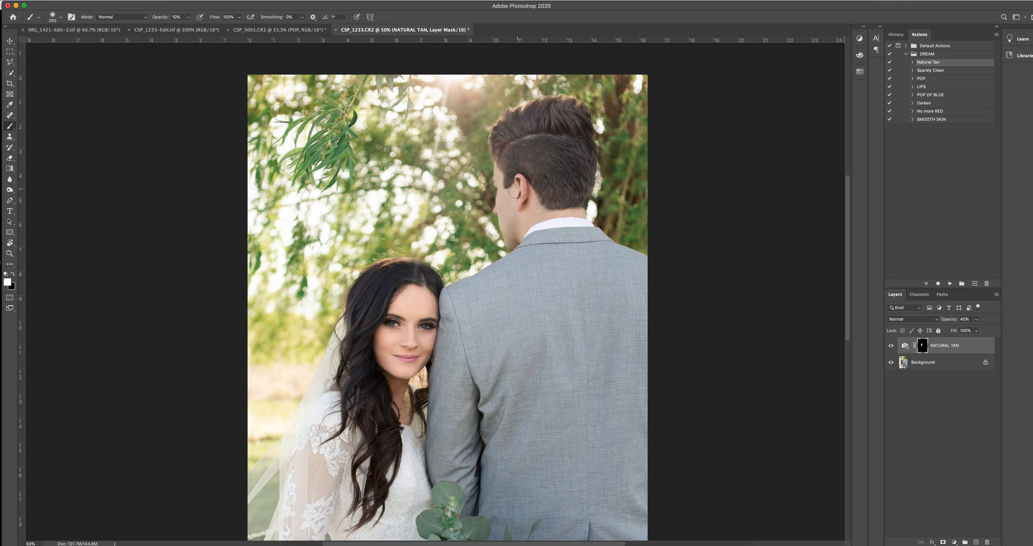
pyautogui.moveTo(424, 286)
pyautogui.mouseDown()
pyautogui.moveTo(423, 276)
pyautogui.moveTo(425, 283)
pyautogui.mouseUp()
pyautogui.click(891, 345)
pyautogui.click(891, 345)
pyautogui.moveTo(501, 176)
pyautogui.mouseDown()
pyautogui.moveTo(509, 234)
pyautogui.moveTo(516, 185)
pyautogui.moveTo(515, 218)
pyautogui.moveTo(528, 200)
pyautogui.moveTo(515, 231)
pyautogui.moveTo(534, 213)
pyautogui.moveTo(582, 208)
pyautogui.moveTo(537, 212)
pyautogui.mouseUp()
pyautogui.press('0')
pyautogui.moveTo(497, 172)
pyautogui.mouseDown()
pyautogui.moveTo(505, 214)
pyautogui.moveTo(515, 189)
pyautogui.moveTo(513, 242)
pyautogui.moveTo(535, 197)
pyautogui.moveTo(527, 220)
pyautogui.moveTo(581, 210)
pyautogui.mouseUp()
# - Compare the photo with and without the NATURAL TAN layer, and merge it into the Background
pyautogui.click(894, 346)
pyautogui.click(894, 346)
pyautogui.click(895, 345)
pyautogui.click(895, 346)
pyautogui.press('super+e')
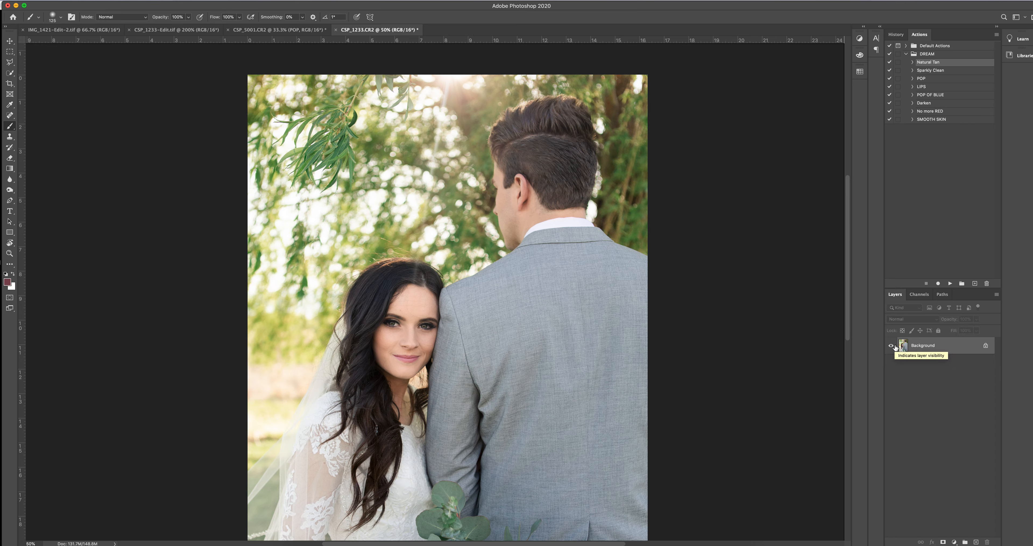
# - Run the POP action from the DREAM set and view the whole photo
pyautogui.click(939, 78)
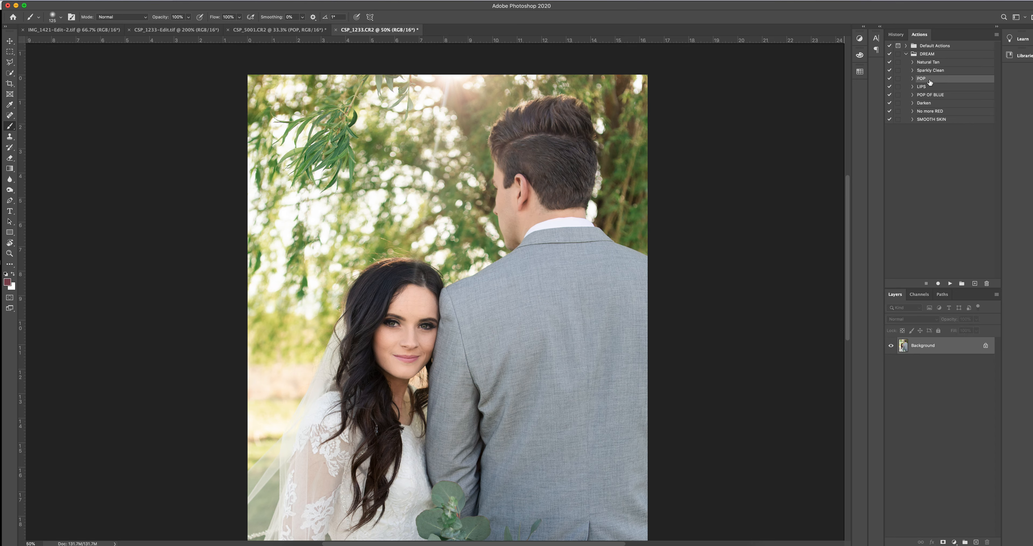
pyautogui.click(949, 284)
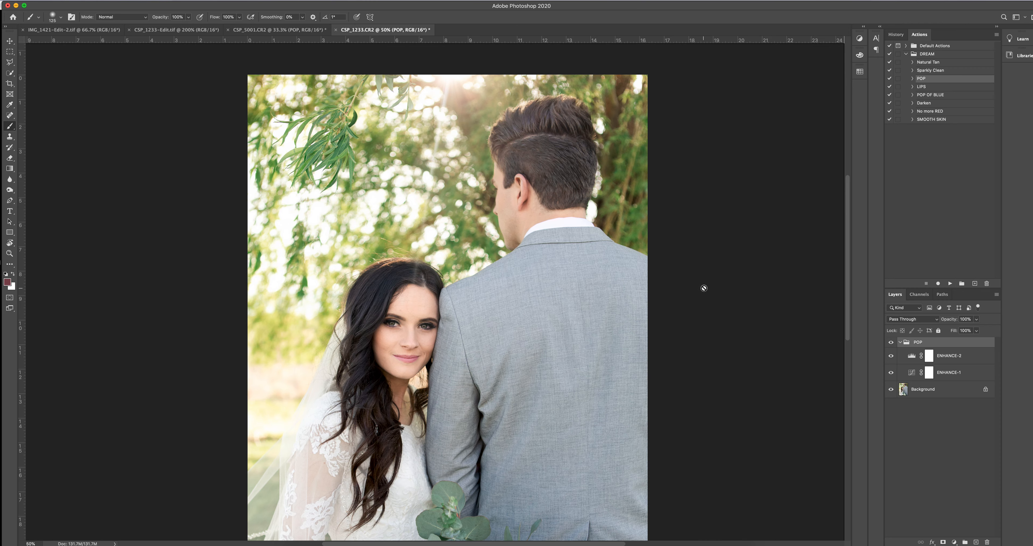
pyautogui.keyDown('alt'); pyautogui.click(614, 305); pyautogui.keyUp('alt')
pyautogui.keyDown('alt'); pyautogui.click(613, 305); pyautogui.keyUp('alt')
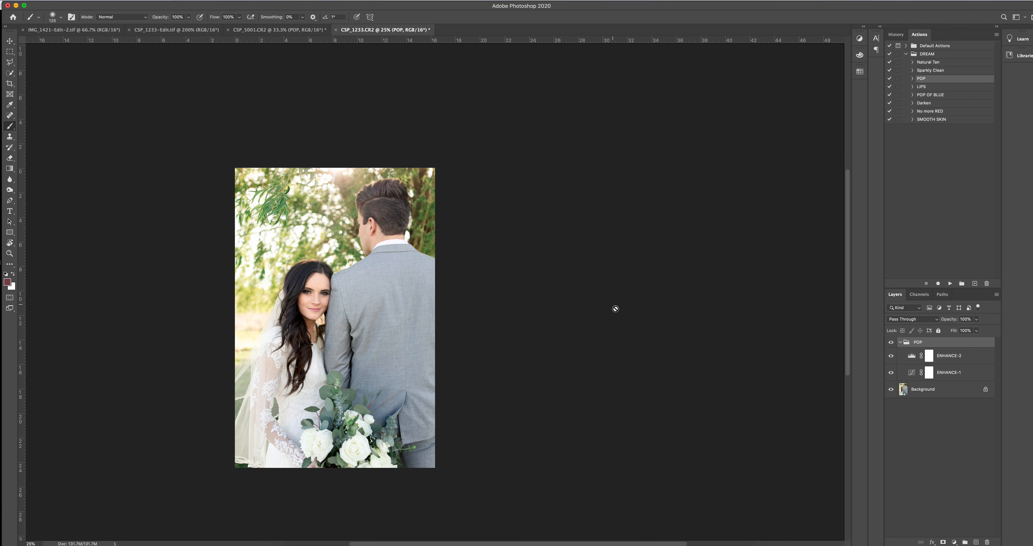
pyautogui.hscroll(-5, 589, 376)
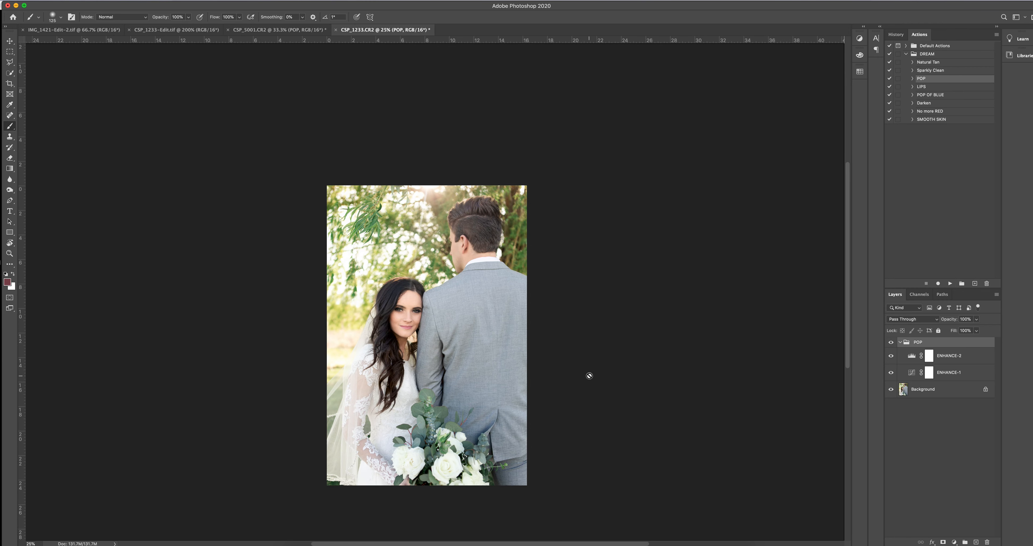
pyautogui.scroll(1, 589, 376)
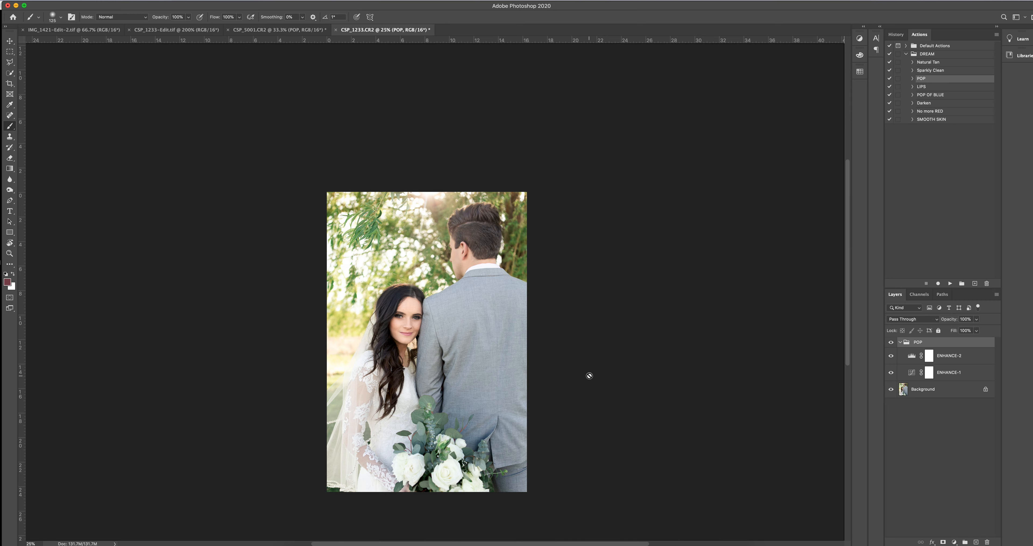
# - Collapse the POP group, toggle it for a before-and-after comparison, and reduce the document to the single Background layer
pyautogui.click(901, 342)
pyautogui.click(892, 342)
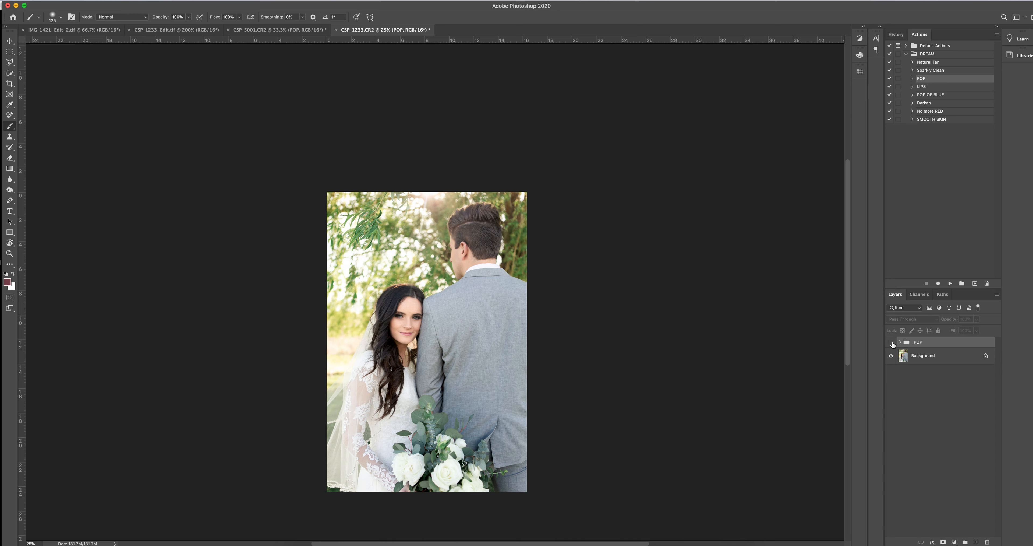
pyautogui.click(891, 343)
pyautogui.click(891, 342)
pyautogui.click(891, 342)
pyautogui.click(891, 342)
pyautogui.click(891, 342)
pyautogui.press('Delete')
# - Bring the bride's eyes into close view and run the POP OF BLUE action
pyautogui.press('super+plus')
pyautogui.press('super+plus')
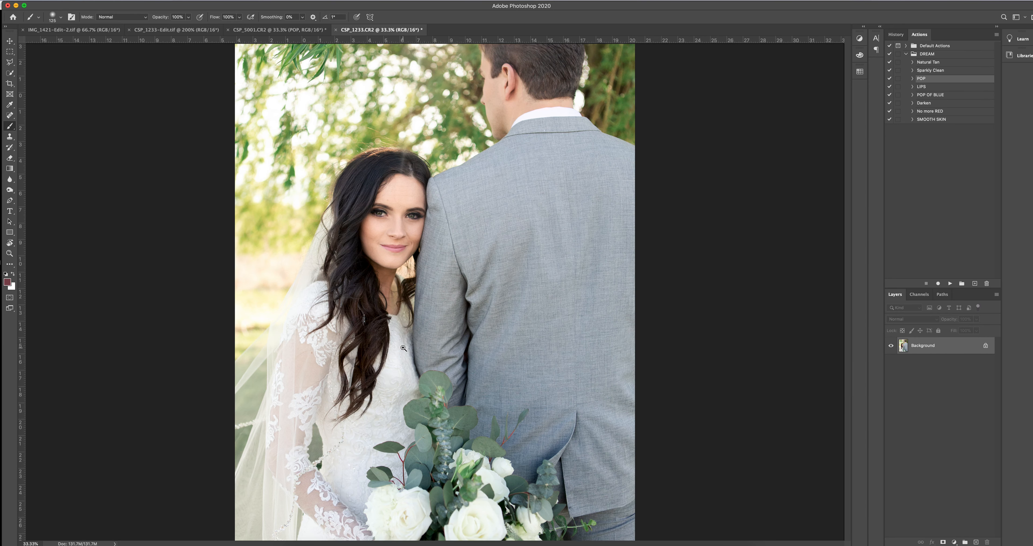
pyautogui.scroll(5, 446, 205)
pyautogui.scroll(-5, 446, 205)
pyautogui.hscroll(1, 446, 205)
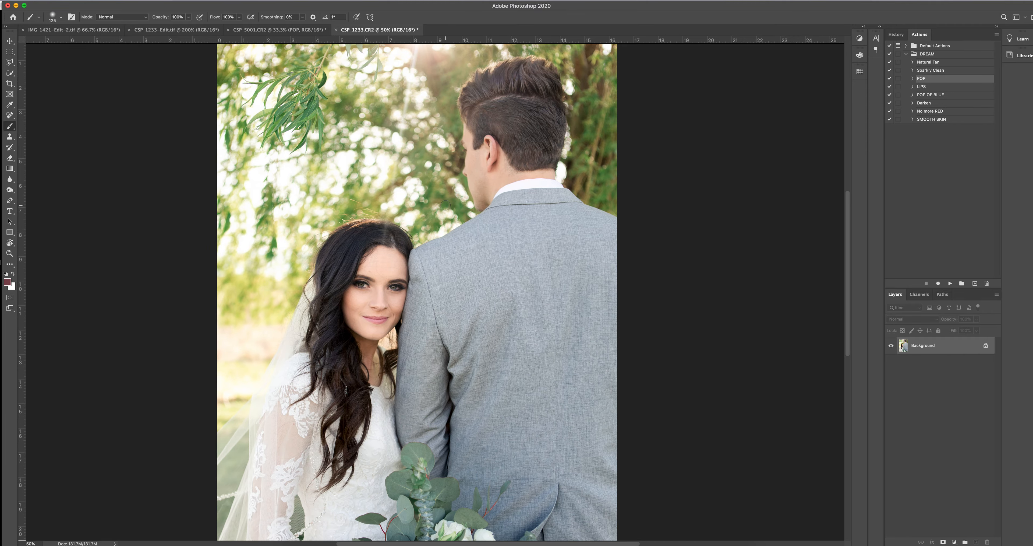
pyautogui.click(417, 250)
pyautogui.click(363, 274)
pyautogui.click(364, 274)
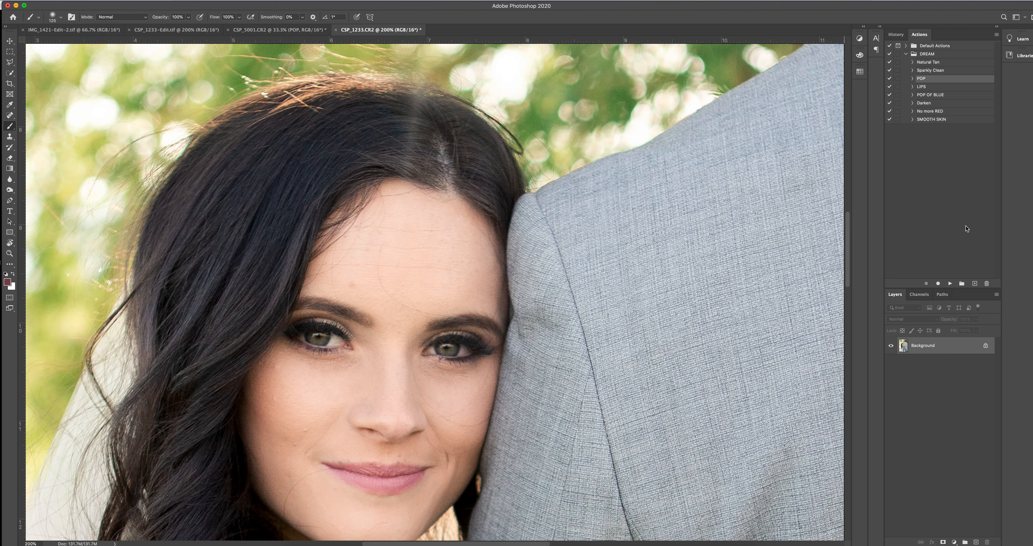
pyautogui.click(939, 95)
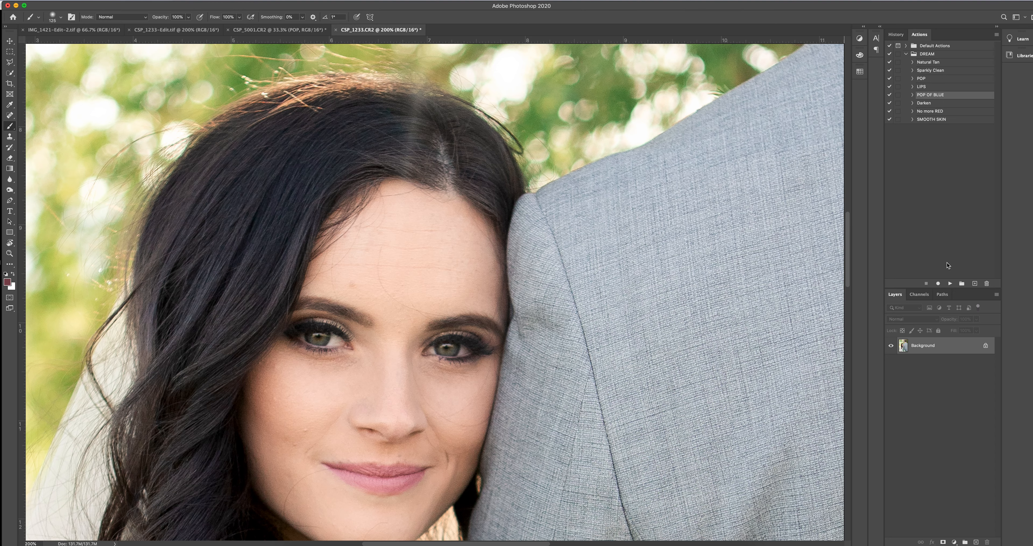
pyautogui.click(950, 284)
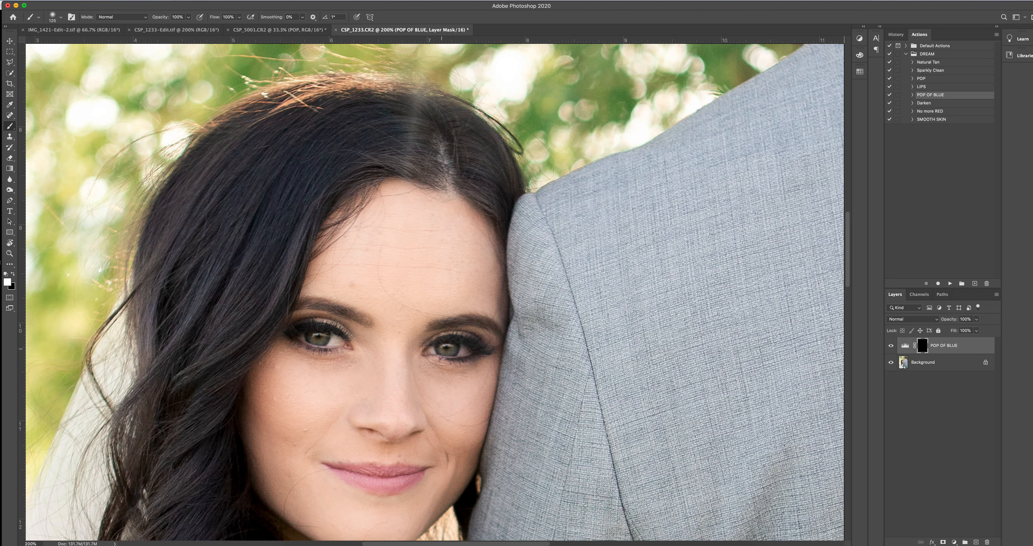
# - Paint the POP OF BLUE layer mask white over both of the bride's irises with a much smaller brush
pyautogui.press('[')
pyautogui.press('[')
pyautogui.press('[')
pyautogui.press('[')
pyautogui.press('[')
pyautogui.press('[')
pyautogui.press('[')
pyautogui.press('[')
pyautogui.moveTo(325, 335); pyautogui.dragTo(314, 337)
pyautogui.moveTo(442, 349); pyautogui.dragTo(453, 348)
# - Compare the bride's eyes with and without the POP OF BLUE layer
pyautogui.click(892, 346)
pyautogui.click(892, 346)
pyautogui.click(892, 345)
pyautogui.click(893, 345)
pyautogui.click(892, 345)
pyautogui.click(892, 346)
# - Set the Blue channel midtones of the POP OF BLUE Levels adjustment to 1.04 and look at its Green channel
pyautogui.doubleClick(905, 346)
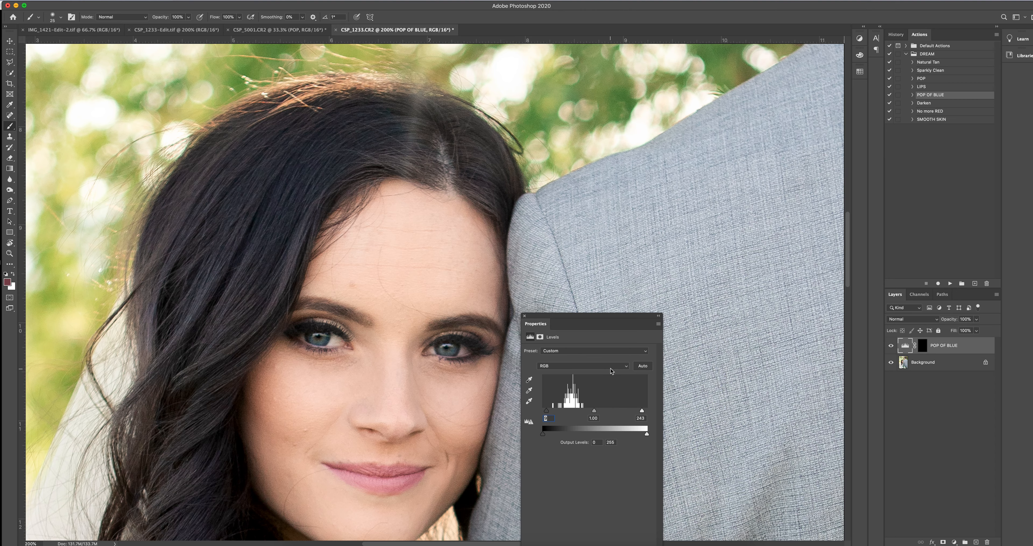
pyautogui.click(596, 371)
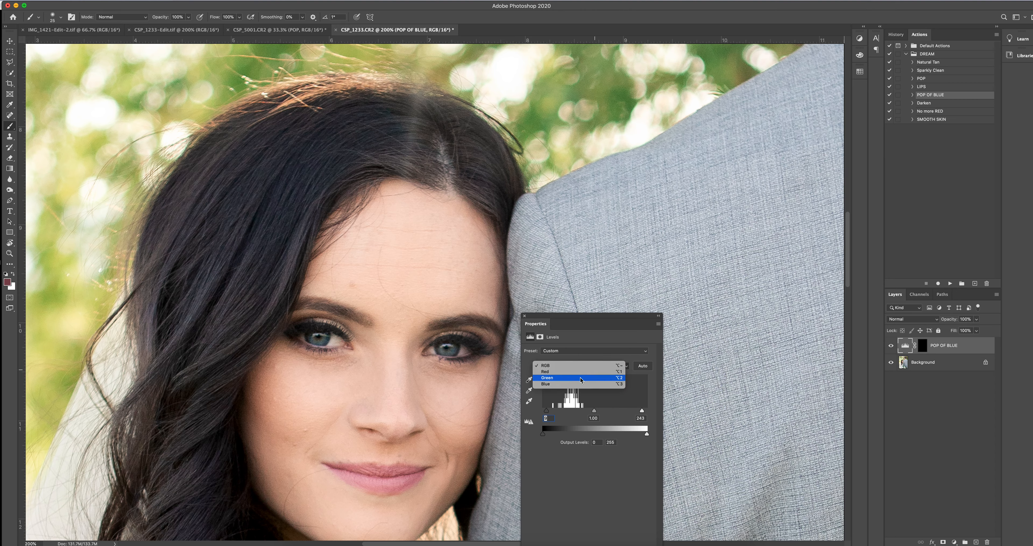
pyautogui.click(569, 383)
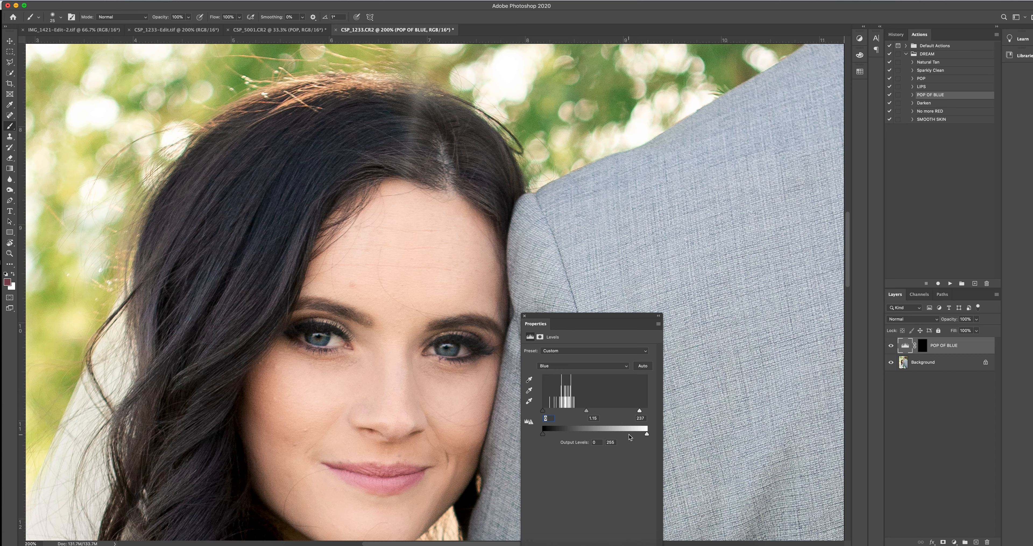
pyautogui.moveTo(585, 413); pyautogui.dragTo(591, 415)
pyautogui.click(597, 363)
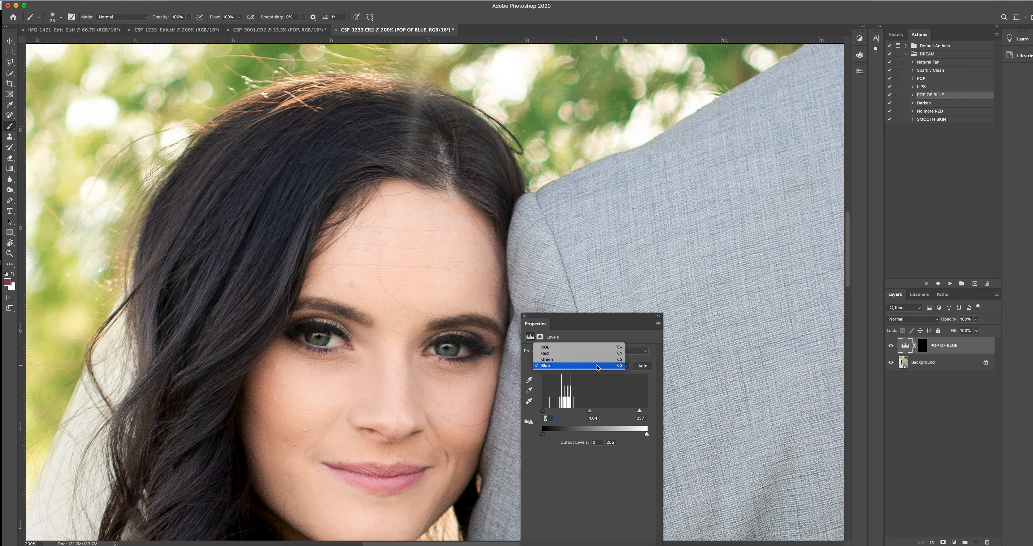
pyautogui.click(598, 359)
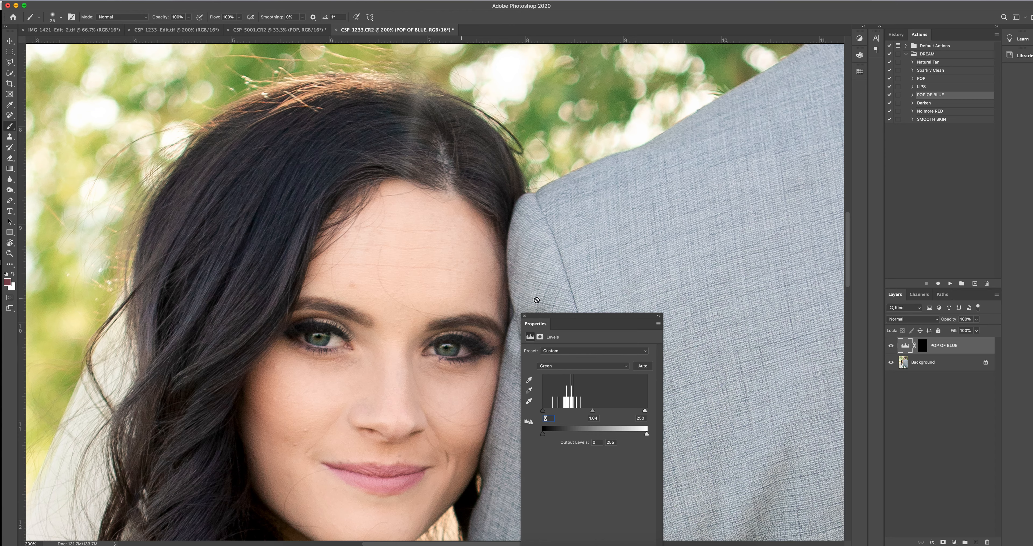
pyautogui.click(524, 316)
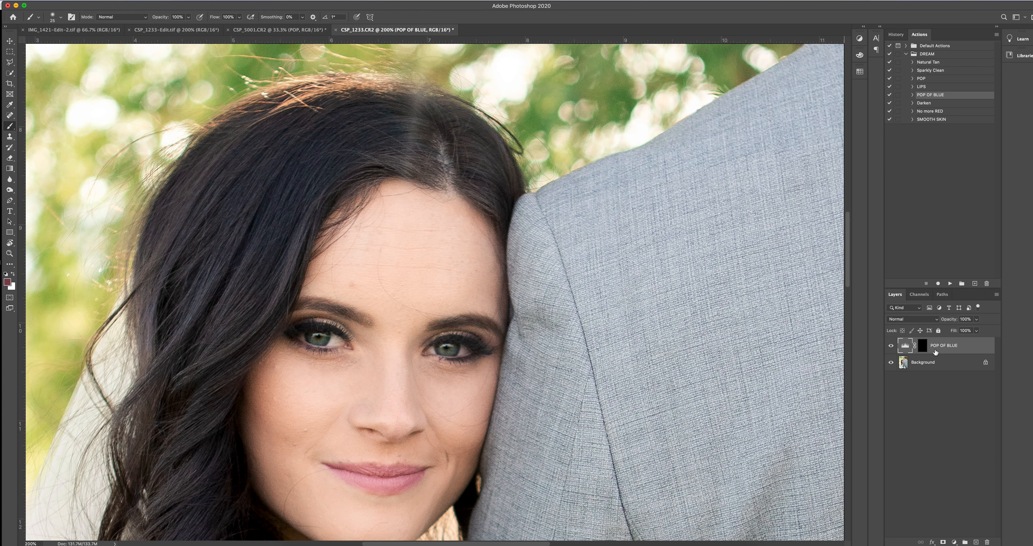
# - Reduce the POP OF BLUE layer's opacity for a before-and-after comparison, and delete the layer
pyautogui.click(977, 320)
pyautogui.moveTo(968, 328); pyautogui.dragTo(966, 327)
pyautogui.click(890, 348)
pyautogui.click(890, 348)
pyautogui.click(891, 348)
pyautogui.click(890, 348)
pyautogui.press('BackSpace')
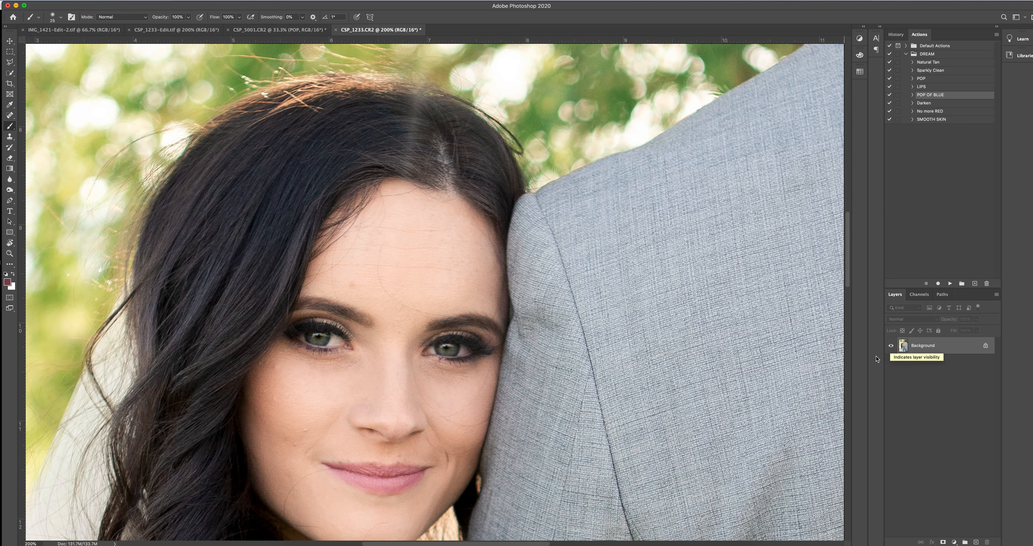
# - Bring the couple into view and run the No more RED action from the DREAM set
pyautogui.keyDown('alt'); pyautogui.keyDown('super'); pyautogui.click(510, 237); pyautogui.keyUp('super'); pyautogui.keyUp('alt')
pyautogui.keyDown('alt'); pyautogui.keyDown('super'); pyautogui.click(510, 237); pyautogui.keyUp('super'); pyautogui.keyUp('alt')
pyautogui.keyDown('alt'); pyautogui.keyDown('super'); pyautogui.click(512, 277); pyautogui.keyUp('super'); pyautogui.keyUp('alt')
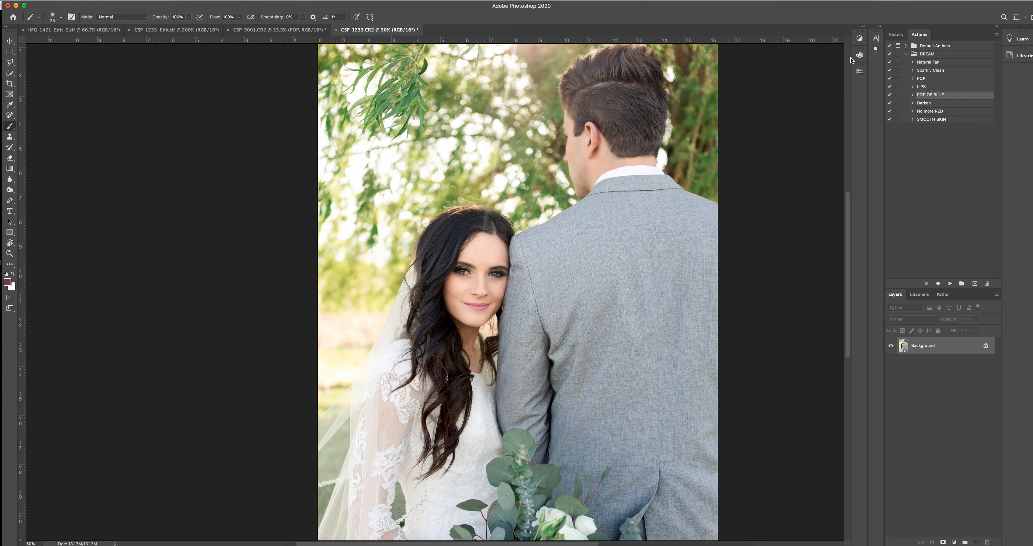
pyautogui.click(937, 111)
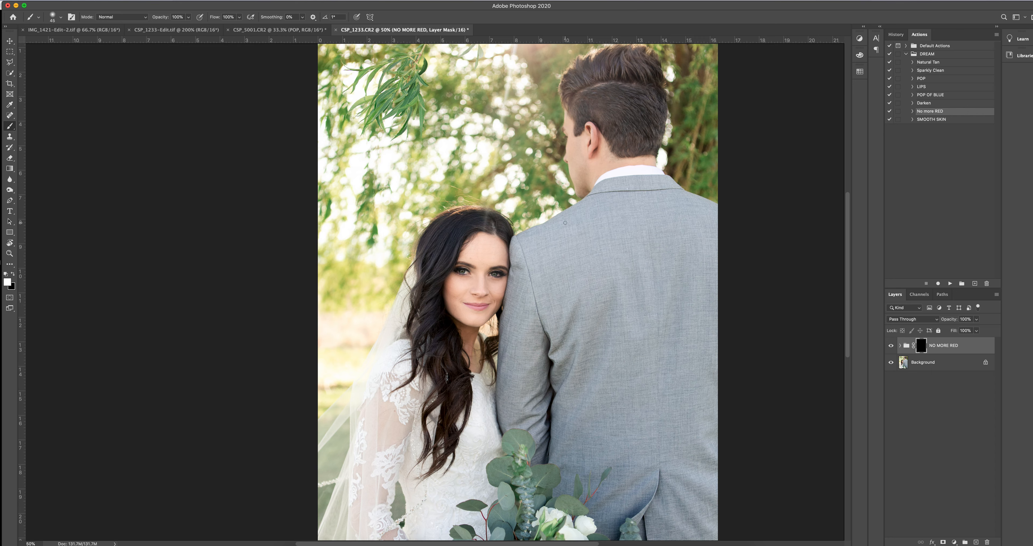
# - Paint the NO MORE RED mask with a larger brush over the groom's ear and hair and the top of the bride's hair
pyautogui.press(']')
pyautogui.press(']')
pyautogui.press(']')
pyautogui.press(']')
pyautogui.press(']')
pyautogui.moveTo(589, 130)
pyautogui.mouseDown()
pyautogui.moveTo(602, 136)
pyautogui.moveTo(592, 162)
pyautogui.moveTo(590, 153)
pyautogui.mouseUp()
pyautogui.moveTo(463, 222)
pyautogui.mouseDown()
pyautogui.moveTo(440, 205)
pyautogui.moveTo(441, 213)
pyautogui.mouseUp()
pyautogui.moveTo(625, 81); pyautogui.dragTo(646, 100)
# - Compare the photo with and without the NO MORE RED group, and delete the group
pyautogui.click(892, 347)
pyautogui.click(892, 348)
pyautogui.click(891, 346)
pyautogui.press('Delete')
# - Burn the shadows in the groom's hair with the brush enlarged to 800 px
pyautogui.scroll(8, 608, 326)
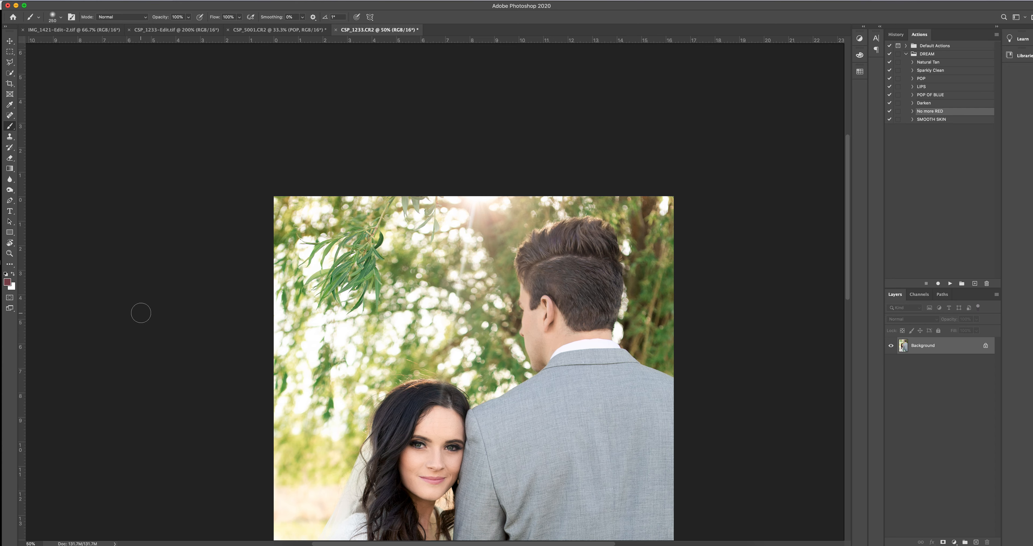
pyautogui.click(11, 189)
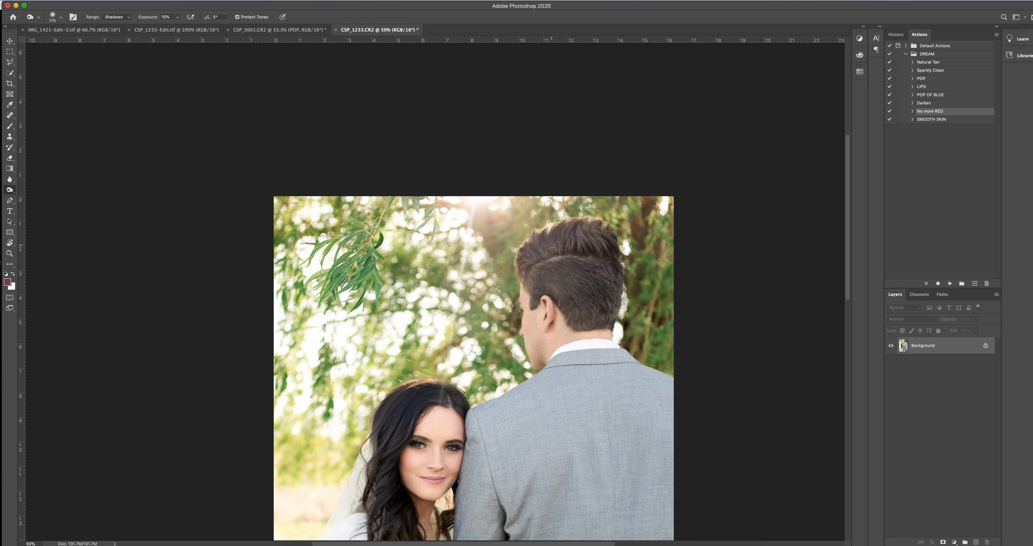
pyautogui.press(']')
pyautogui.press(']')
pyautogui.press(']')
pyautogui.press(']')
pyautogui.press(']')
pyautogui.press(']')
pyautogui.moveTo(587, 275)
pyautogui.mouseDown()
pyautogui.moveTo(596, 262)
pyautogui.moveTo(545, 260)
pyautogui.moveTo(541, 273)
pyautogui.mouseUp()
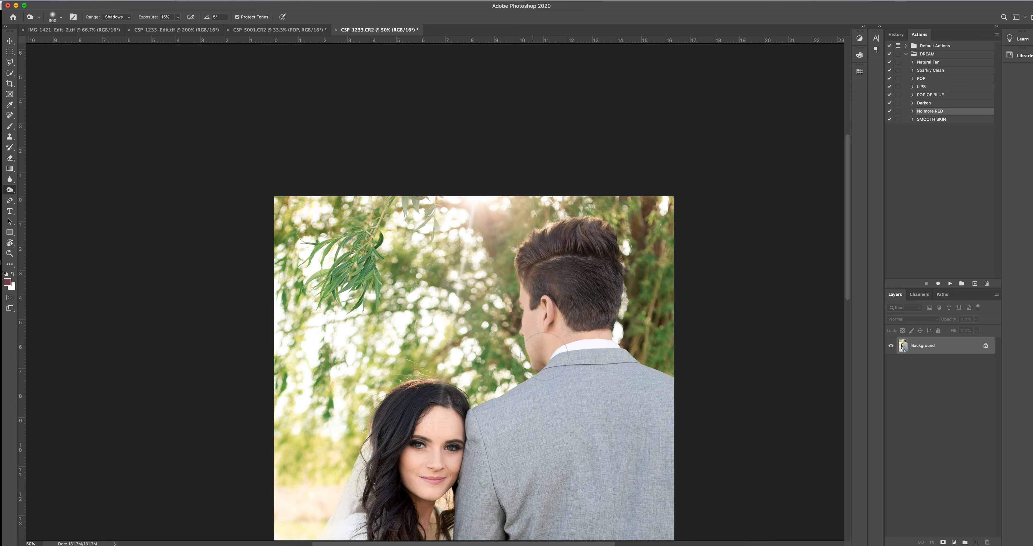
# - Run the Darken action from the DREAM set and lower the opacity of the DARKEN layer
pyautogui.scroll(-3, 426, 346)
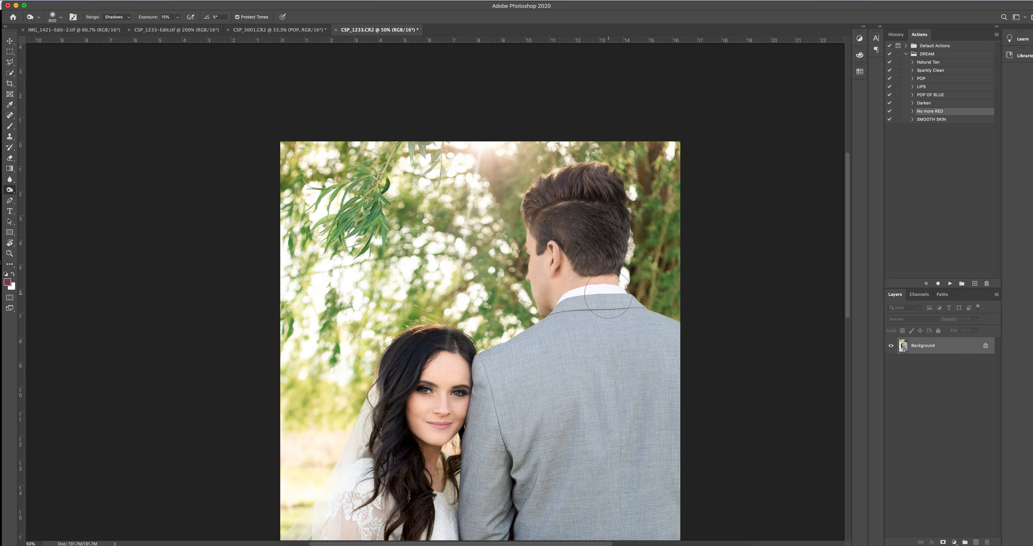
pyautogui.scroll(-3, 595, 289)
pyautogui.hscroll(1, 594, 289)
pyautogui.scroll(-1, 594, 290)
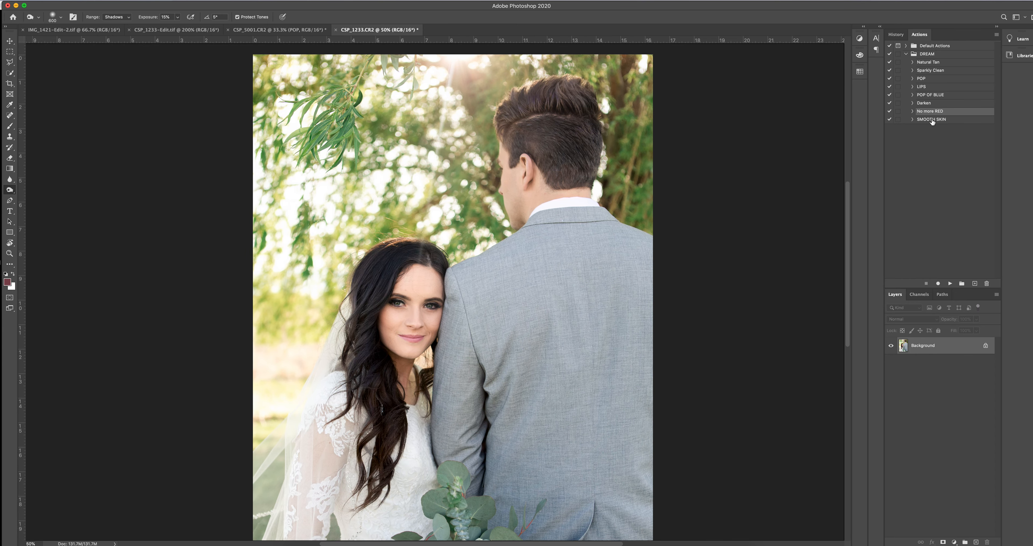
pyautogui.click(924, 103)
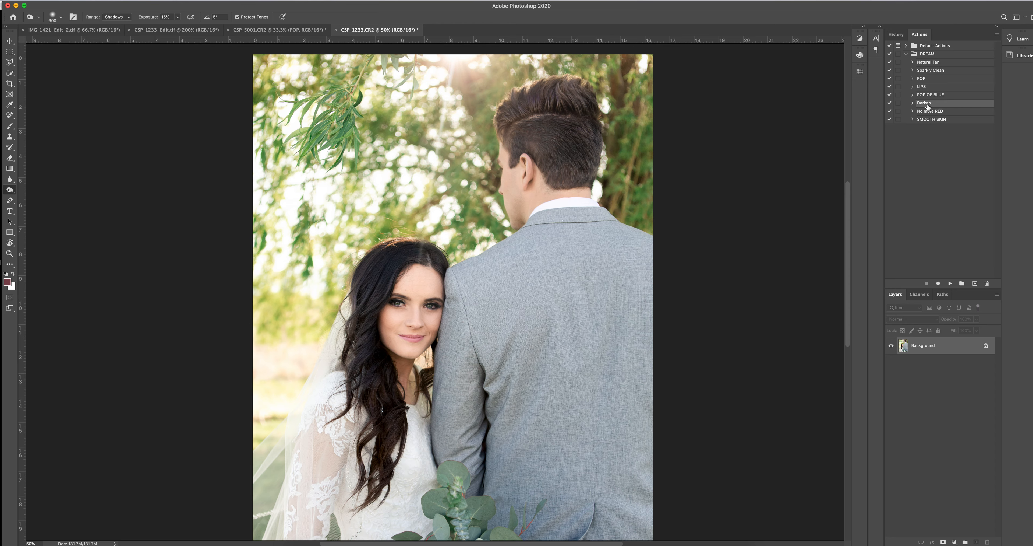
pyautogui.click(949, 284)
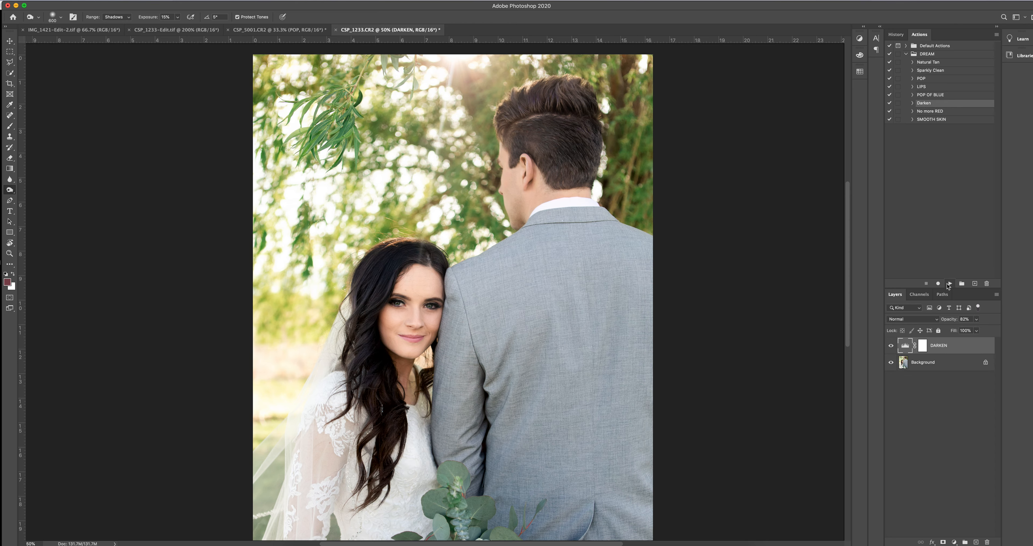
pyautogui.click(976, 319)
pyautogui.moveTo(960, 332); pyautogui.dragTo(950, 332)
# - Compare the photo with and without the DARKEN layer, and delete the layer
pyautogui.click(891, 345)
pyautogui.click(891, 347)
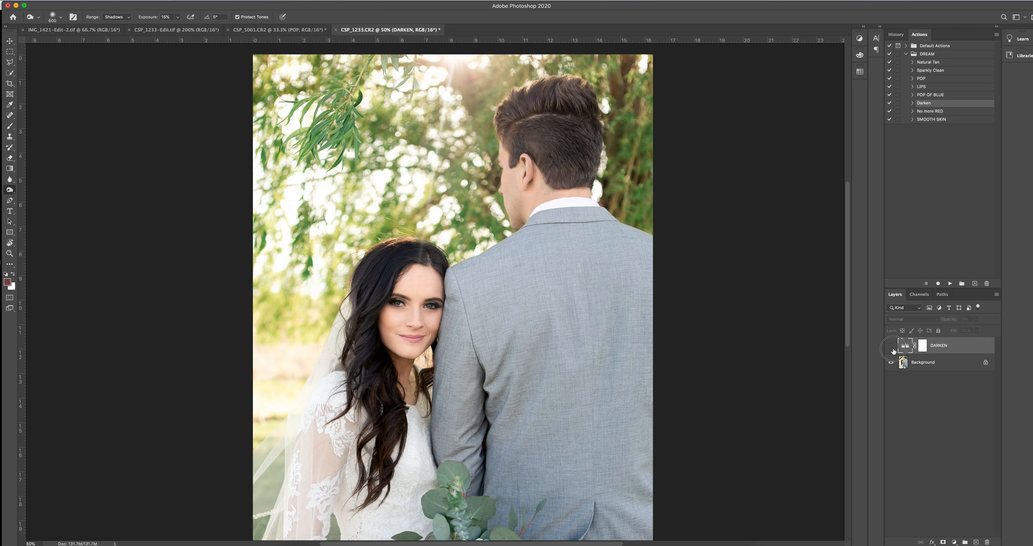
pyautogui.press('Delete')
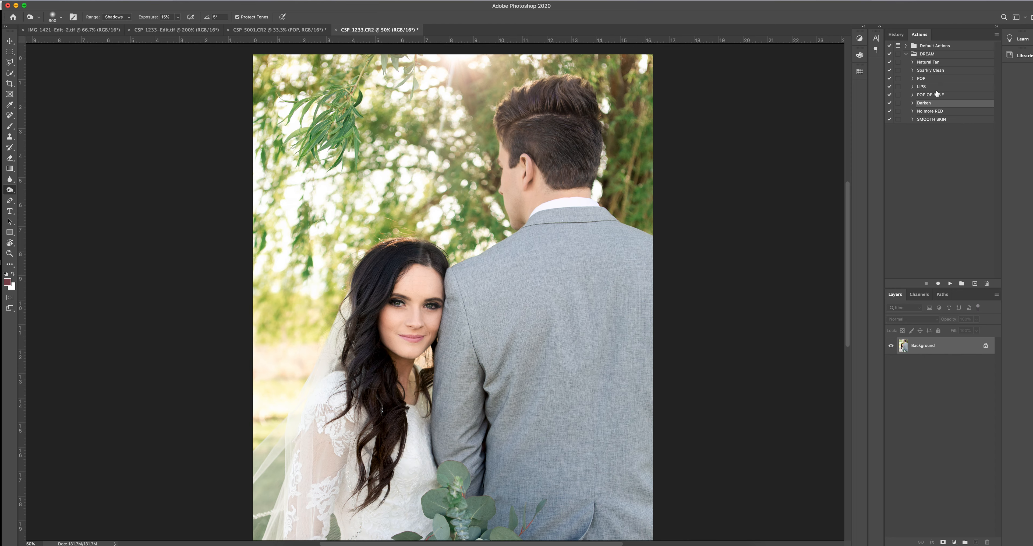
# - Run the SMOOTH SKIN action and select the layer mask of the SMOOTH SKIN layer inside its group
pyautogui.click(946, 119)
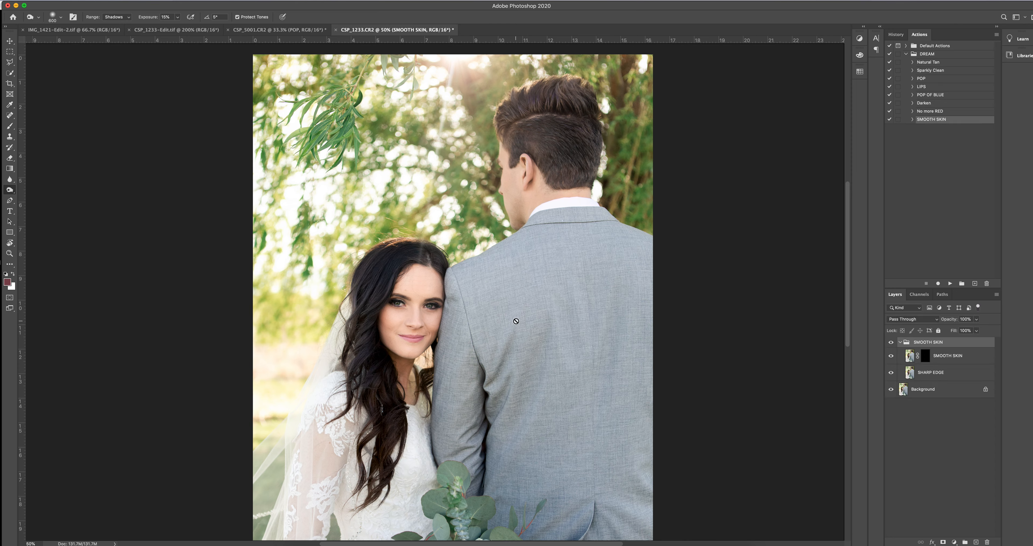
pyautogui.click(900, 343)
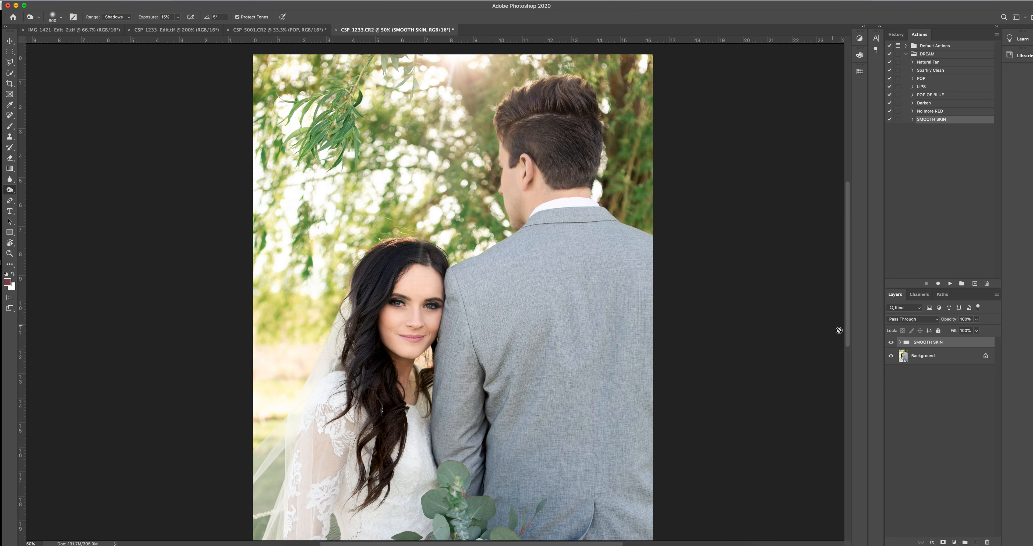
pyautogui.click(901, 343)
pyautogui.click(925, 356)
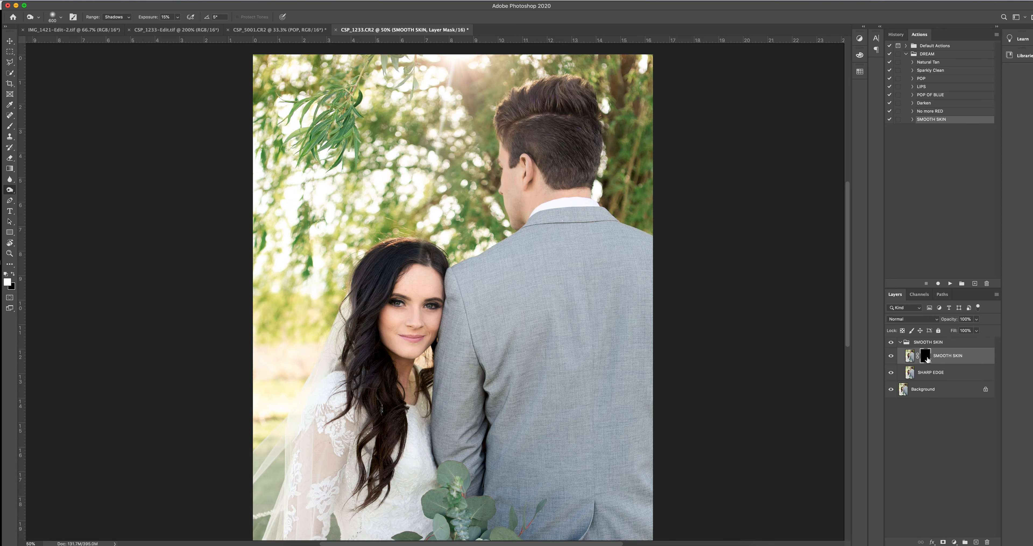
# - Paint the SMOOTH SKIN mask white over the bride's forehead with the Brush tool at a reduced size
pyautogui.keyDown('super'); pyautogui.doubleClick(431, 293); pyautogui.keyUp('super')
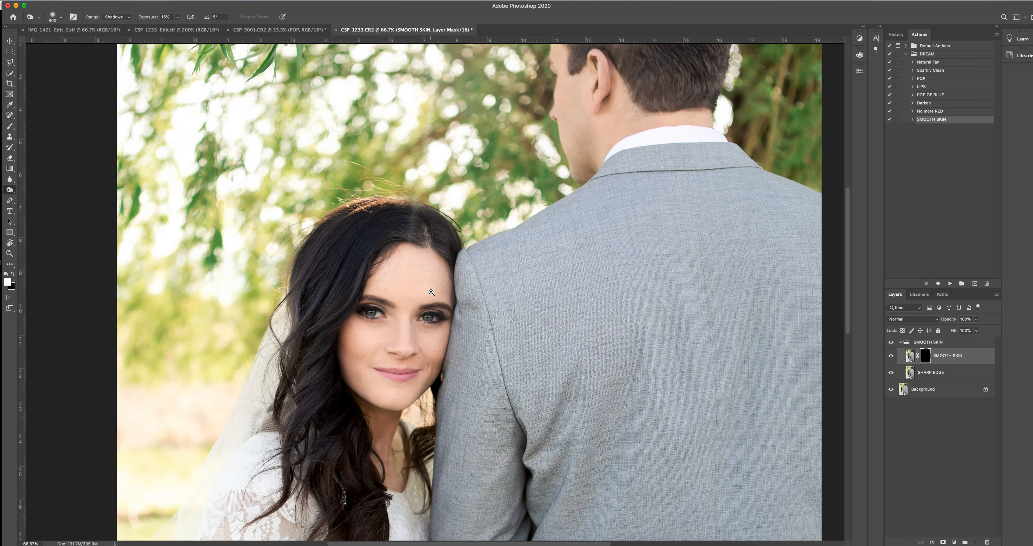
pyautogui.keyDown('super'); pyautogui.click(392, 303); pyautogui.keyUp('super')
pyautogui.press('[')
pyautogui.press('[')
pyautogui.press('[')
pyautogui.press('[')
pyautogui.press('[')
pyautogui.press('[')
pyautogui.press('[')
pyautogui.press('[')
pyautogui.press('[')
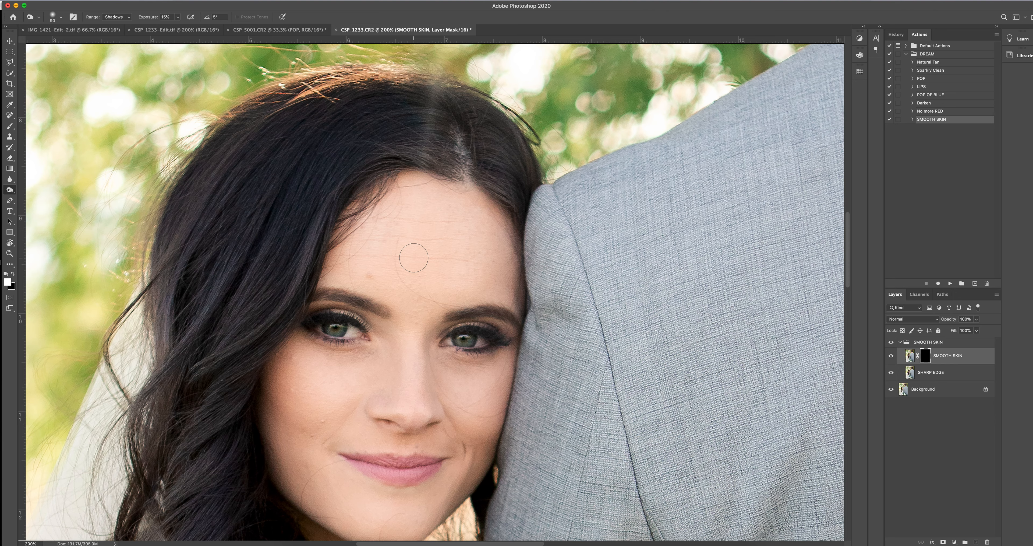
pyautogui.press('b')
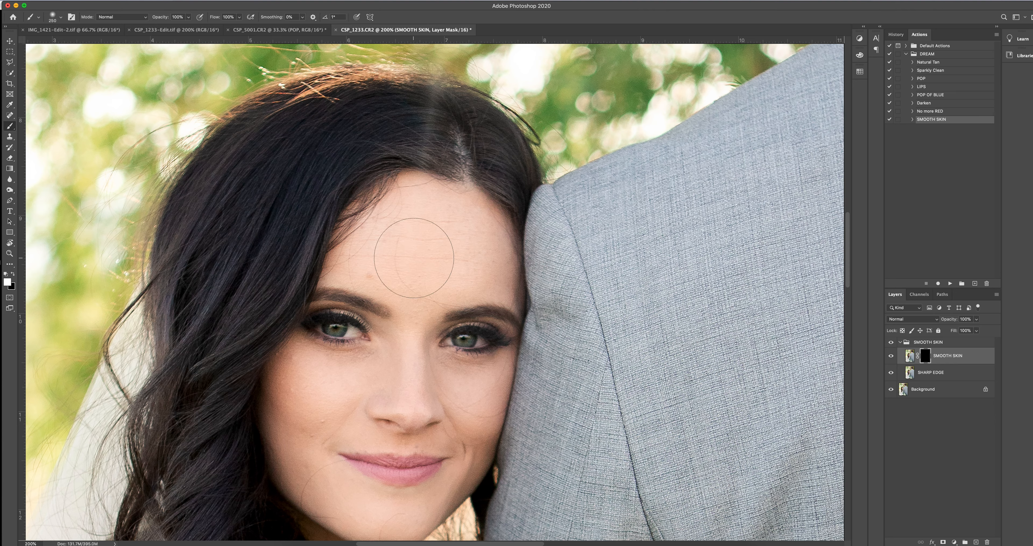
pyautogui.press('[')
pyautogui.press('[')
pyautogui.press('[')
pyautogui.press('[')
pyautogui.press('[')
pyautogui.press('[')
pyautogui.press('[')
pyautogui.press('[')
pyautogui.moveTo(342, 273)
pyautogui.mouseDown()
pyautogui.moveTo(375, 282)
pyautogui.moveTo(346, 269)
pyautogui.moveTo(406, 196)
pyautogui.moveTo(360, 238)
pyautogui.moveTo(394, 208)
pyautogui.moveTo(428, 200)
pyautogui.moveTo(484, 228)
pyautogui.moveTo(465, 201)
pyautogui.moveTo(494, 247)
pyautogui.moveTo(500, 280)
pyautogui.moveTo(435, 297)
pyautogui.moveTo(416, 314)
pyautogui.moveTo(484, 254)
pyautogui.moveTo(462, 245)
pyautogui.moveTo(421, 274)
pyautogui.moveTo(432, 227)
pyautogui.moveTo(415, 261)
pyautogui.moveTo(422, 223)
pyautogui.moveTo(399, 245)
pyautogui.moveTo(392, 277)
pyautogui.moveTo(387, 237)
pyautogui.moveTo(410, 338)
pyautogui.mouseUp()
# - Smooth the bride's nose, the cheek nearest the groom and her chin by painting the mask with a smaller brush
pyautogui.press('[')
pyautogui.press('[')
pyautogui.press('[')
pyautogui.moveTo(410, 338); pyautogui.dragTo(411, 408)
pyautogui.moveTo(441, 358)
pyautogui.mouseDown()
pyautogui.moveTo(503, 355)
pyautogui.moveTo(446, 371)
pyautogui.mouseUp()
pyautogui.moveTo(445, 370)
pyautogui.mouseDown()
pyautogui.moveTo(462, 403)
pyautogui.moveTo(456, 392)
pyautogui.mouseUp()
pyautogui.moveTo(484, 428)
pyautogui.mouseDown()
pyautogui.moveTo(477, 458)
pyautogui.moveTo(469, 434)
pyautogui.moveTo(470, 471)
pyautogui.moveTo(451, 499)
pyautogui.moveTo(453, 485)
pyautogui.moveTo(401, 531)
pyautogui.moveTo(421, 505)
pyautogui.mouseUp()
# - Smooth the rest of the bride's lower face, the sides of her nose and the cheek beside her hair on the mask
pyautogui.press(']')
pyautogui.press(']')
pyautogui.scroll(-1, 428, 499)
pyautogui.scroll(-2, 428, 499)
pyautogui.moveTo(384, 473)
pyautogui.mouseDown()
pyautogui.moveTo(403, 468)
pyautogui.moveTo(387, 456)
pyautogui.moveTo(452, 441)
pyautogui.moveTo(444, 449)
pyautogui.moveTo(462, 428)
pyautogui.moveTo(462, 395)
pyautogui.moveTo(449, 391)
pyautogui.moveTo(458, 389)
pyautogui.moveTo(427, 398)
pyautogui.mouseUp()
pyautogui.press('[')
pyautogui.press('[')
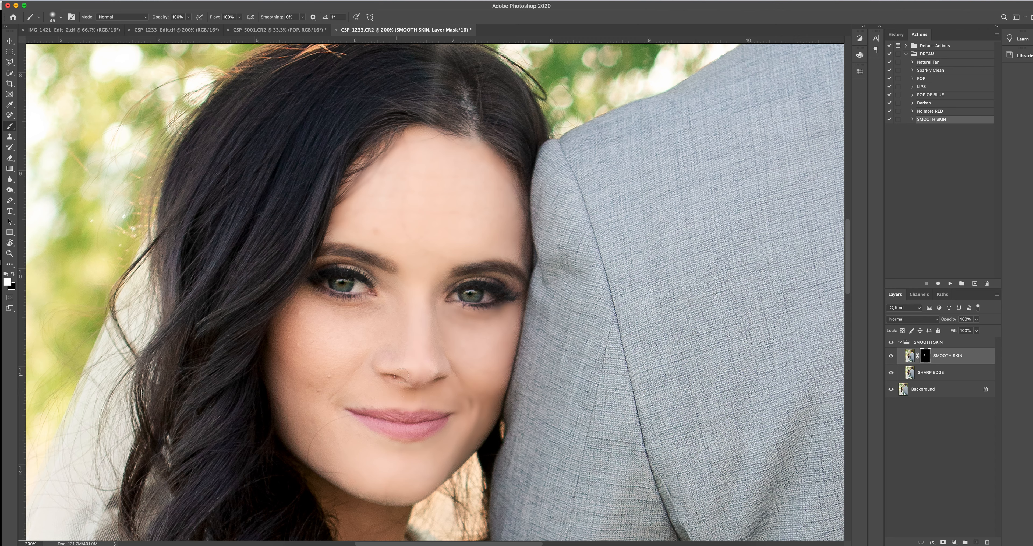
pyautogui.moveTo(391, 345); pyautogui.dragTo(393, 319)
pyautogui.moveTo(386, 292)
pyautogui.mouseDown()
pyautogui.moveTo(389, 331)
pyautogui.moveTo(383, 308)
pyautogui.moveTo(300, 301)
pyautogui.moveTo(294, 353)
pyautogui.moveTo(368, 331)
pyautogui.moveTo(318, 377)
pyautogui.moveTo(339, 377)
pyautogui.moveTo(323, 397)
pyautogui.moveTo(332, 446)
pyautogui.moveTo(293, 399)
pyautogui.moveTo(300, 381)
pyautogui.moveTo(338, 447)
pyautogui.mouseUp()
# - Paint the SMOOTH SKIN mask over the bride's neck and upper chest with a larger brush
pyautogui.press(']')
pyautogui.press(']')
pyautogui.press(']')
pyautogui.press(']')
pyautogui.press(']')
pyautogui.scroll(-3, 338, 447)
pyautogui.scroll(-5, 338, 448)
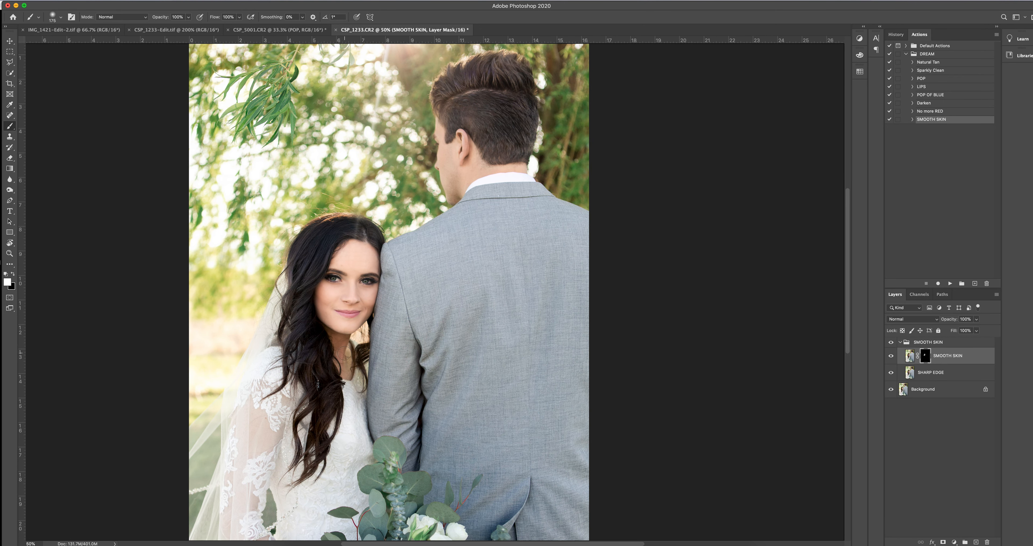
pyautogui.press('[')
pyautogui.moveTo(341, 343)
pyautogui.mouseDown()
pyautogui.moveTo(348, 375)
pyautogui.moveTo(351, 365)
pyautogui.mouseUp()
# - Adjust the SMOOTH SKIN layer's opacity, check the effect, and merge all layers into the Background
pyautogui.click(977, 319)
pyautogui.moveTo(963, 333); pyautogui.dragTo(958, 328)
pyautogui.moveTo(958, 330); pyautogui.dragTo(962, 332)
pyautogui.click(891, 342)
pyautogui.press('super+shift+e')
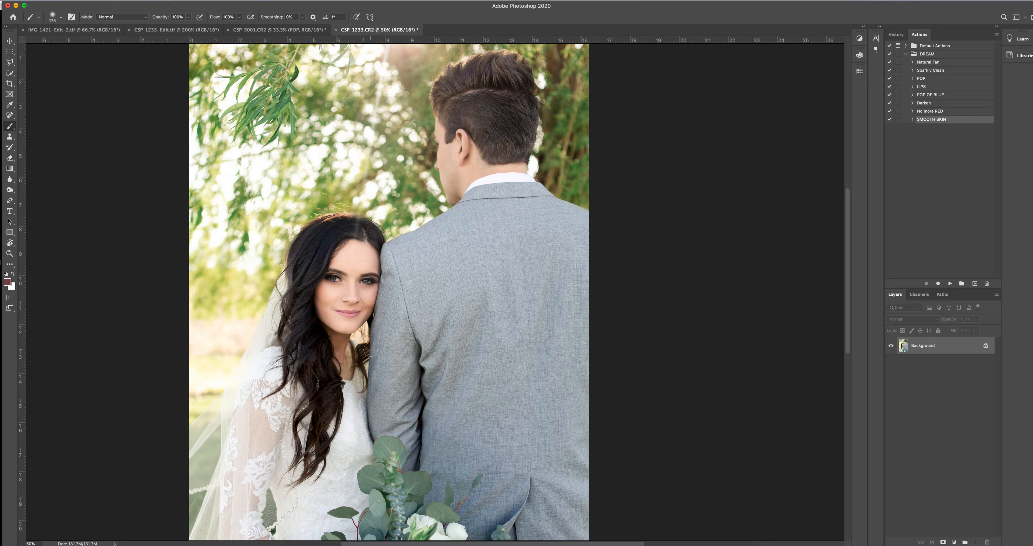
# - Sample the skin tone from the bride's cheek and paint it under both eyes with a small, low-opacity brush
pyautogui.keyDown('super'); pyautogui.click(355, 314); pyautogui.keyUp('super')
pyautogui.keyDown('super'); pyautogui.click(356, 314); pyautogui.keyUp('super')
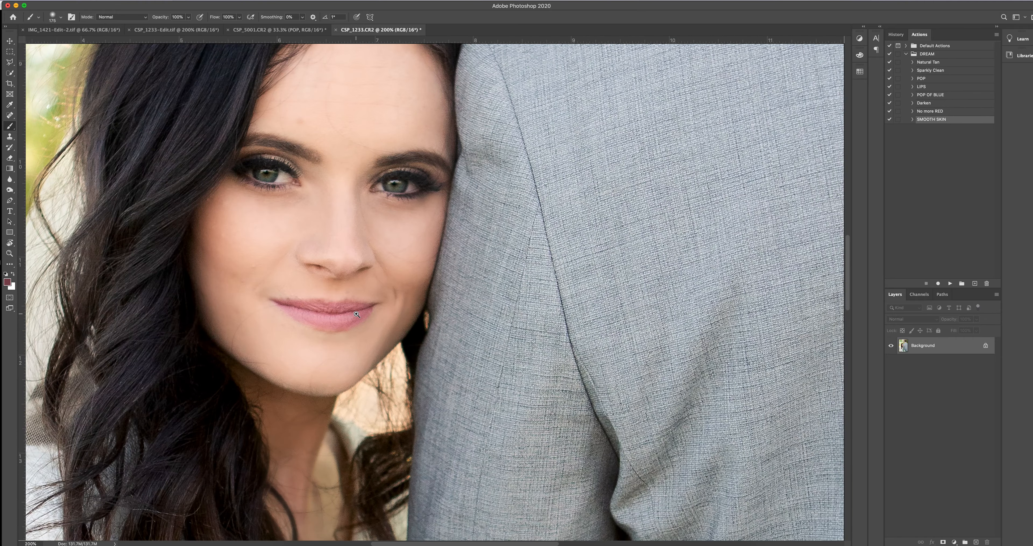
pyautogui.keyDown('super'); pyautogui.click(356, 314); pyautogui.keyUp('super')
pyautogui.scroll(2, 395, 321)
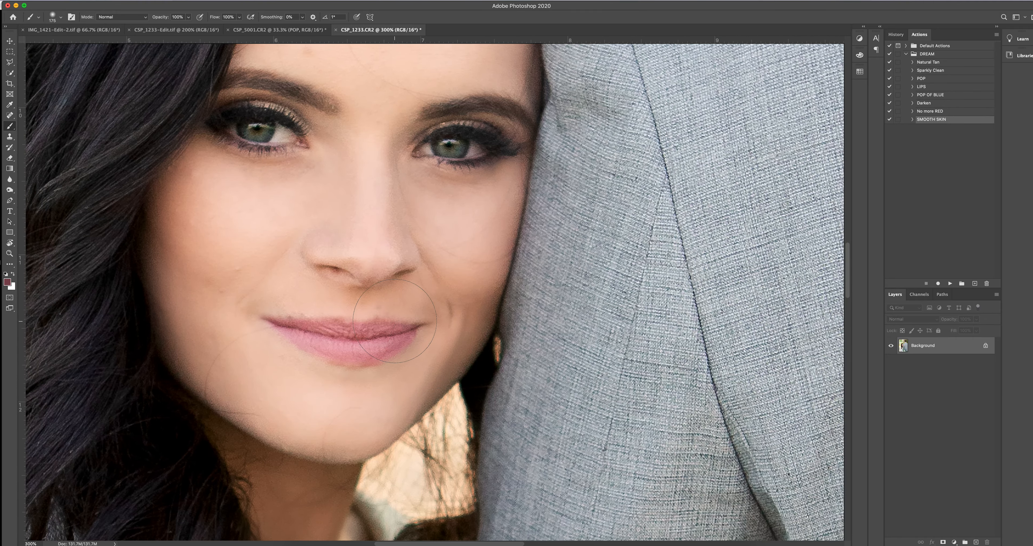
pyautogui.scroll(1, 395, 321)
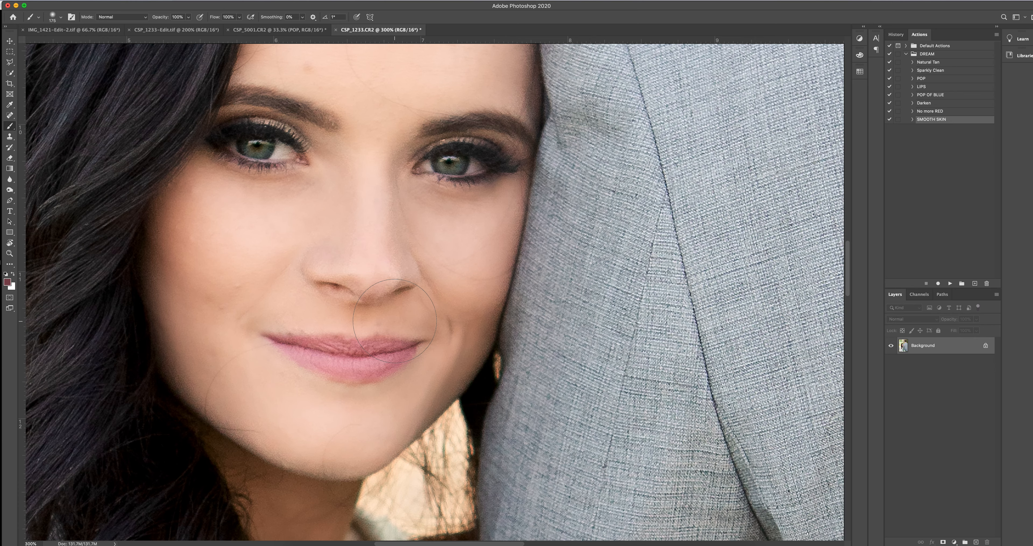
pyautogui.keyDown('alt'); pyautogui.click(458, 228); pyautogui.keyUp('alt')
pyautogui.press('[')
pyautogui.press('[')
pyautogui.press('[')
pyautogui.press('[')
pyautogui.press('[')
pyautogui.press('[')
pyautogui.press('[')
pyautogui.press('[')
pyautogui.press('[')
pyautogui.moveTo(424, 195)
pyautogui.mouseDown()
pyautogui.moveTo(417, 189)
pyautogui.moveTo(445, 201)
pyautogui.moveTo(489, 194)
pyautogui.moveTo(431, 195)
pyautogui.mouseUp()
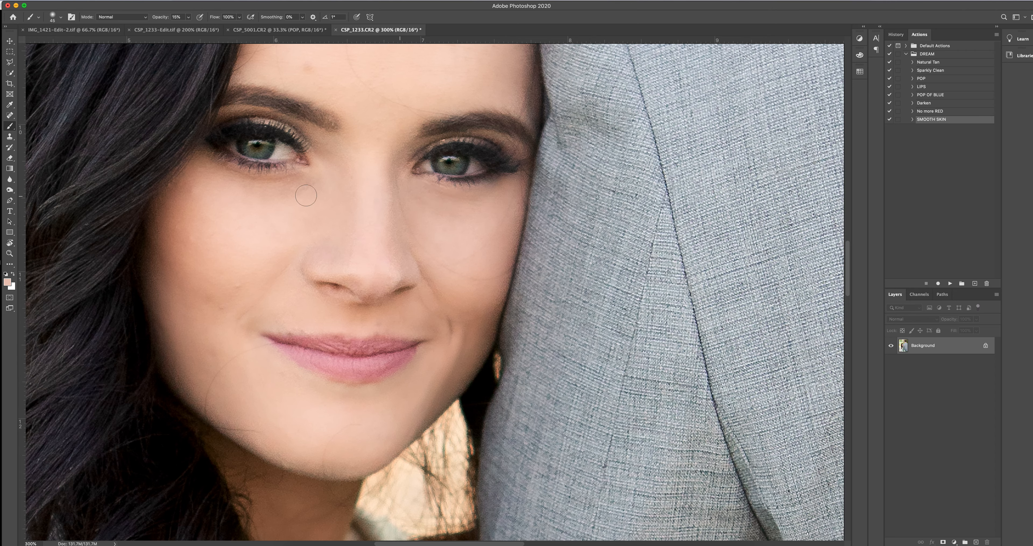
pyautogui.moveTo(297, 184)
pyautogui.mouseDown()
pyautogui.moveTo(231, 176)
pyautogui.moveTo(300, 182)
pyautogui.mouseUp()
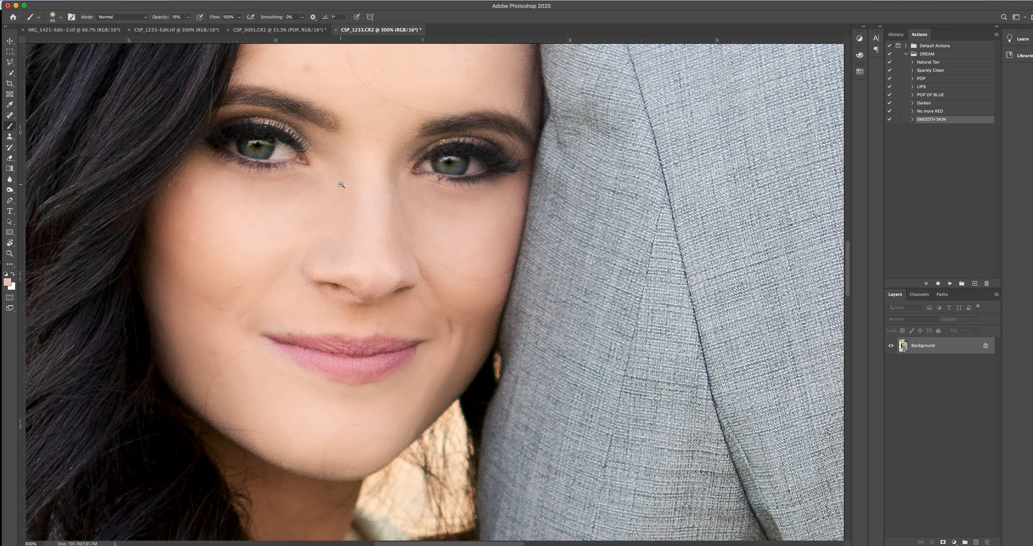
# - Examine the retouched face up close and in the context of the whole photo
pyautogui.keyDown('alt'); pyautogui.click(341, 184); pyautogui.keyUp('alt')
pyautogui.keyDown('alt'); pyautogui.click(342, 184); pyautogui.keyUp('alt')
pyautogui.keyDown('alt'); pyautogui.click(341, 184); pyautogui.keyUp('alt')
pyautogui.keyDown('alt'); pyautogui.click(342, 185); pyautogui.keyUp('alt')
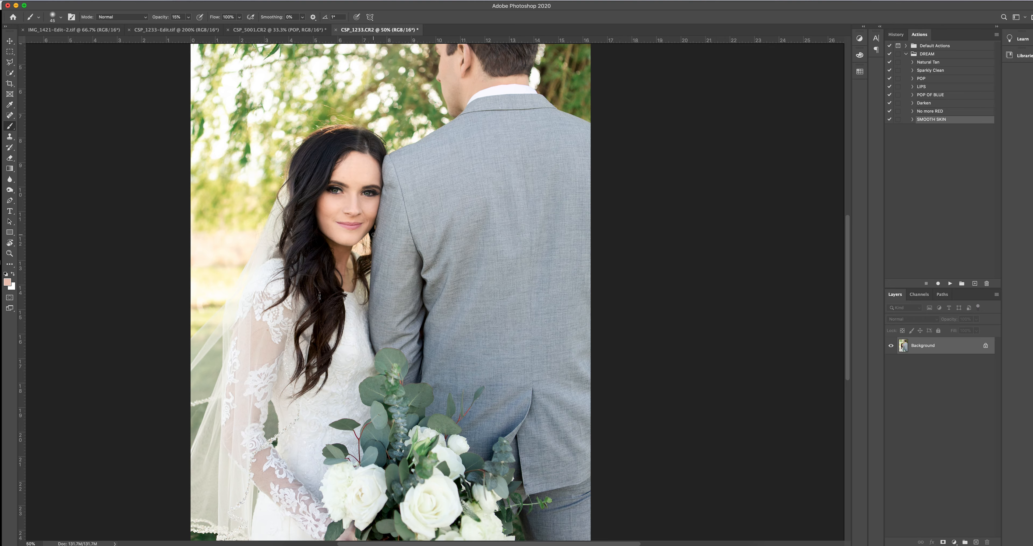
pyautogui.click(330, 216)
pyautogui.click(330, 216)
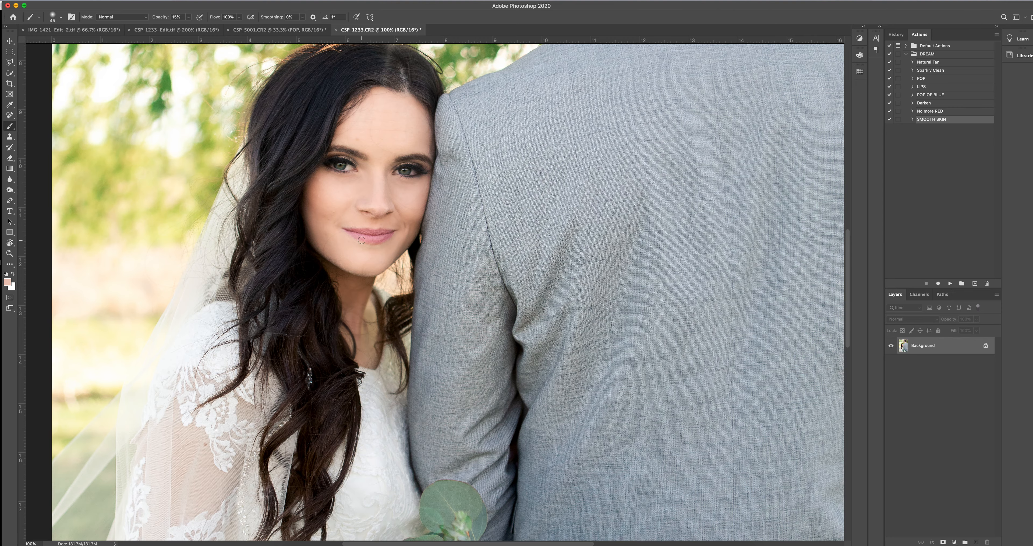
pyautogui.keyDown('alt'); pyautogui.click(474, 273); pyautogui.keyUp('alt')
pyautogui.keyDown('alt'); pyautogui.click(474, 273); pyautogui.keyUp('alt')
pyautogui.keyDown('alt'); pyautogui.click(474, 272); pyautogui.keyUp('alt')
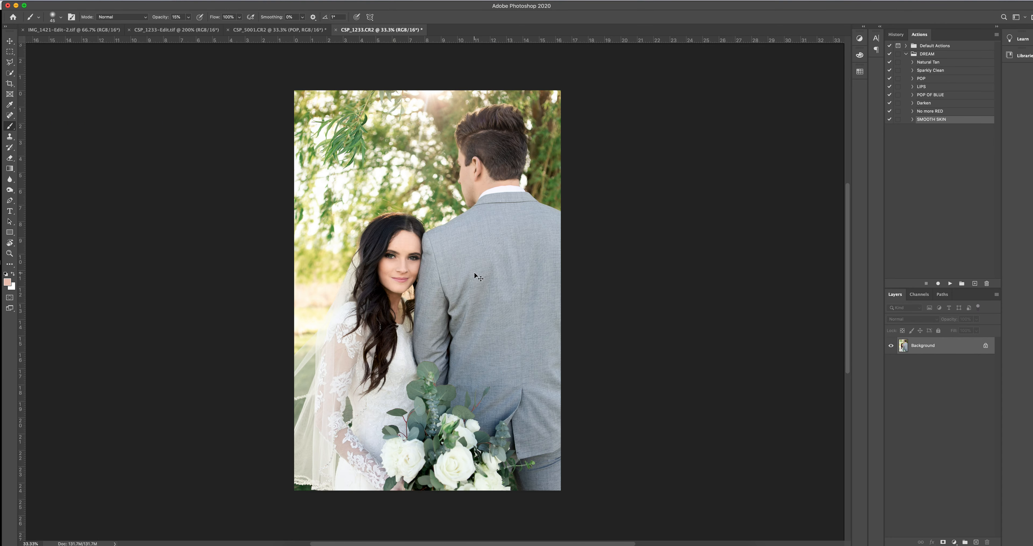
# - Save the retouched CSP_1233.CR2, switch to Lightroom Classic, and check the edited copy's skin retouching up close
pyautogui.hscroll(3, 474, 273)
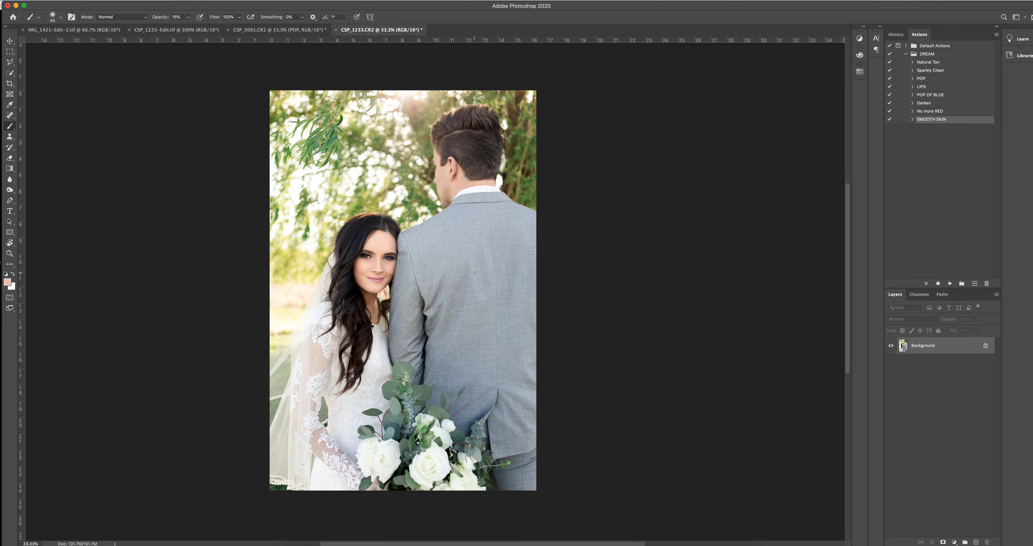
pyautogui.press('super+s')
pyautogui.click(413, 543)
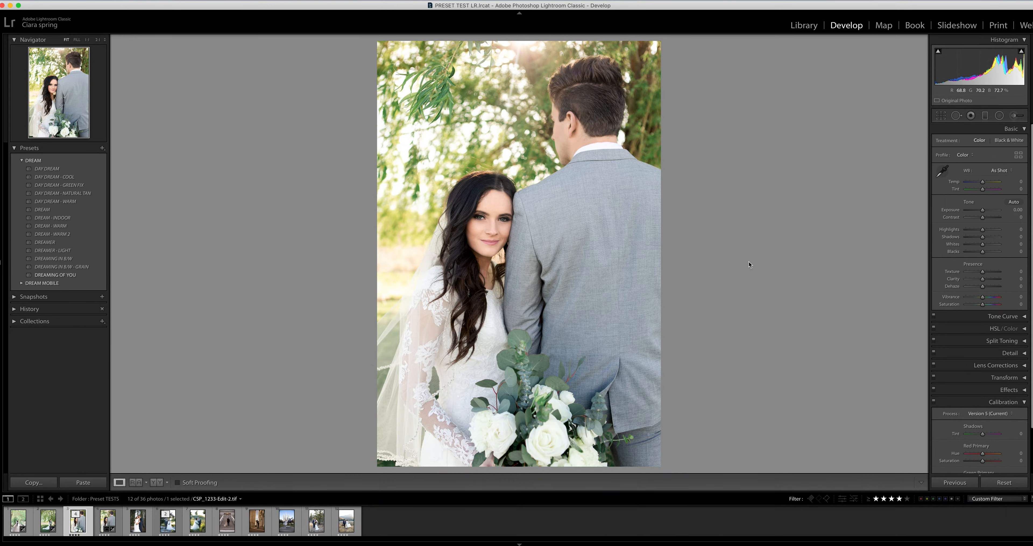
pyautogui.click(505, 224)
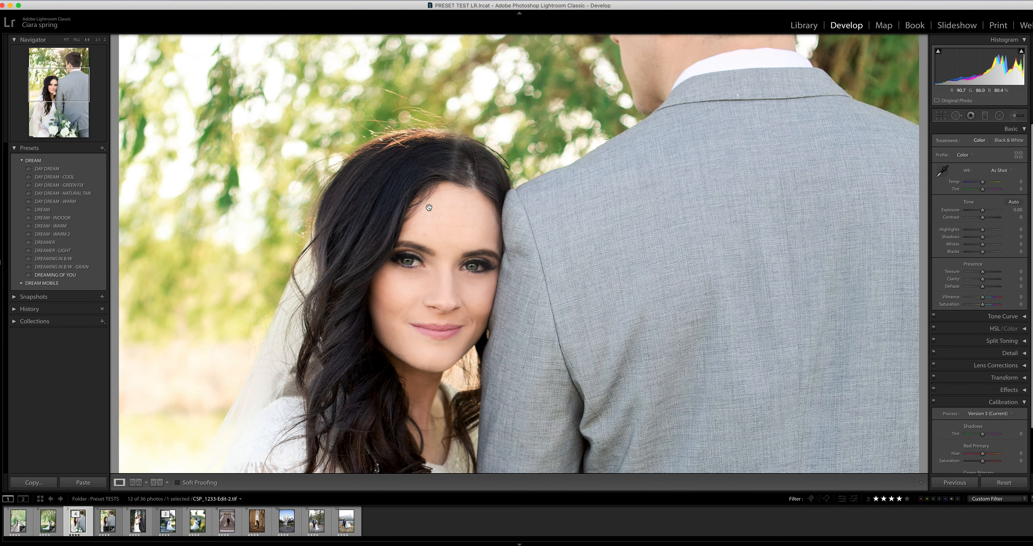
pyautogui.click(642, 322)
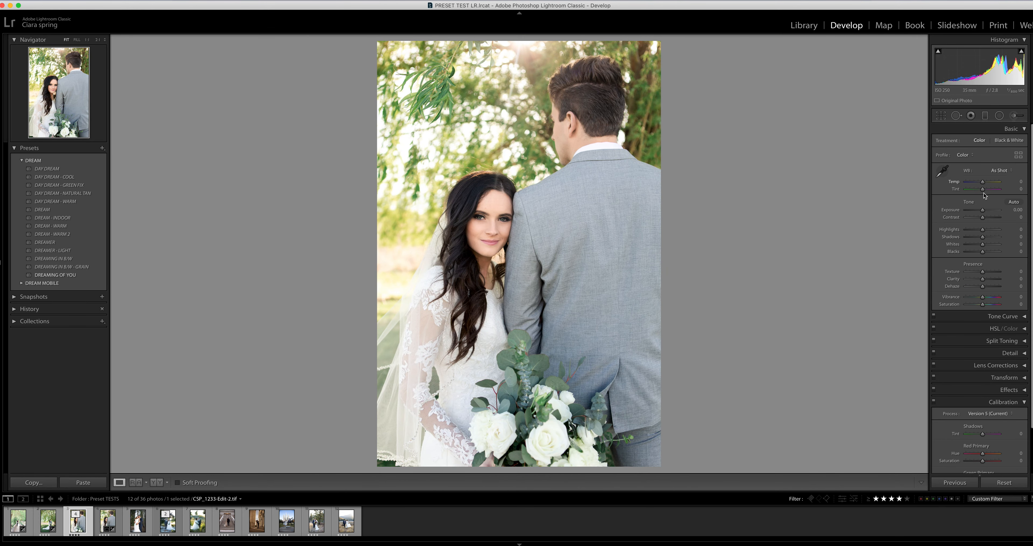
# - Set CSP_1233-Edit-2.tif's temperature to +3 and exposure to +0.10, and compare it with the neighbouring photo
pyautogui.click(983, 183)
pyautogui.moveTo(983, 183); pyautogui.dragTo(984, 183)
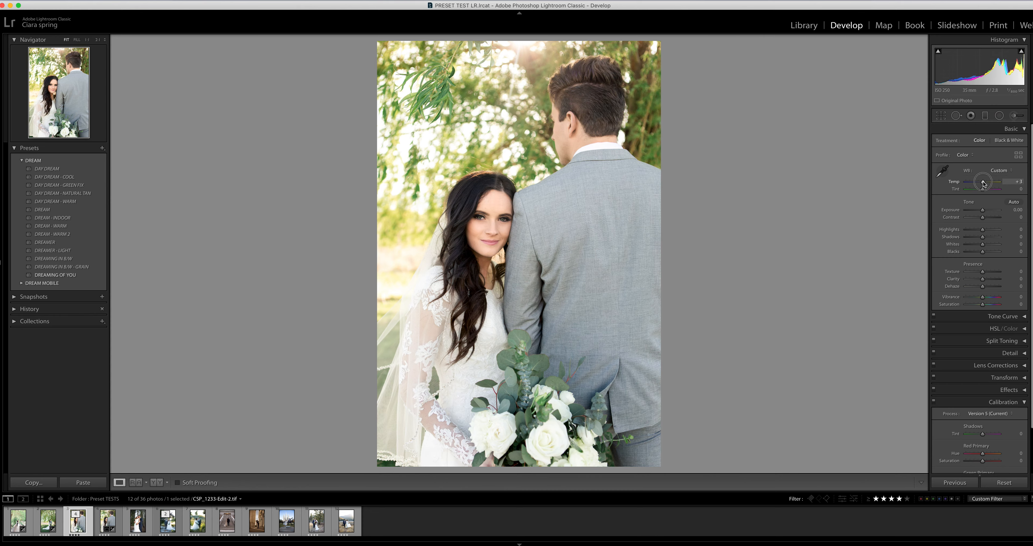
pyautogui.press('=')
pyautogui.press('Right')
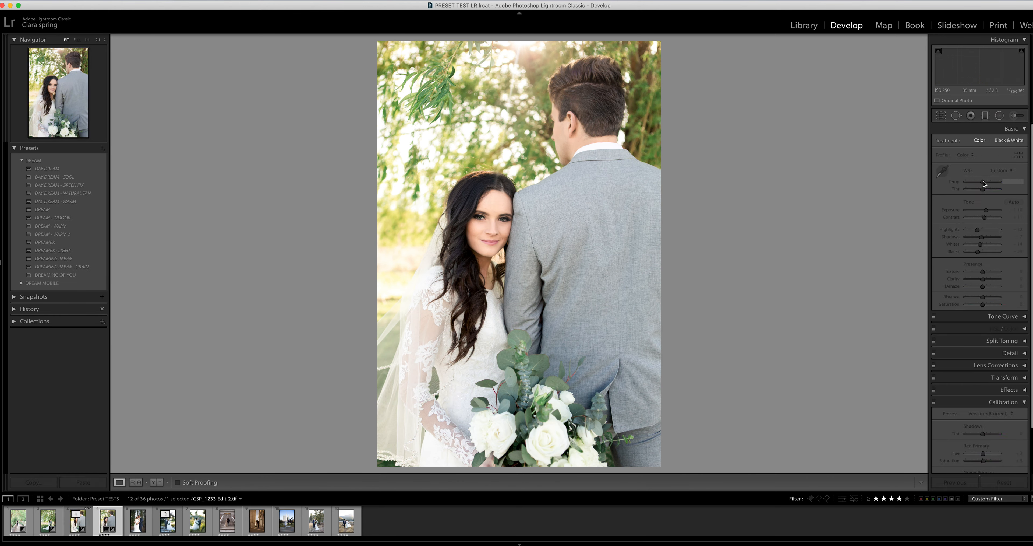
pyautogui.press('Left')
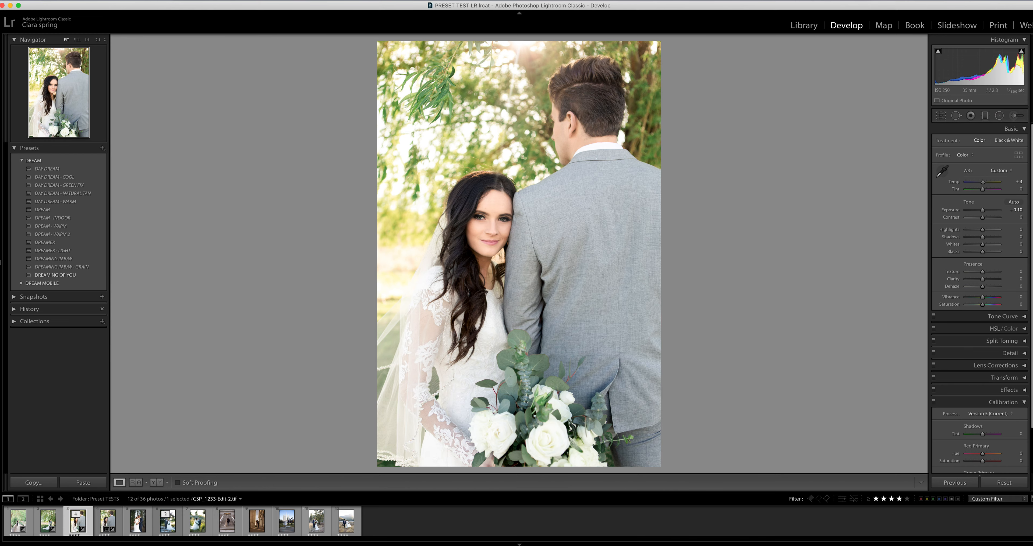
# - Open DSC_4294-3.NEF and apply the DREAM - WARM preset to it
pyautogui.click(141, 527)
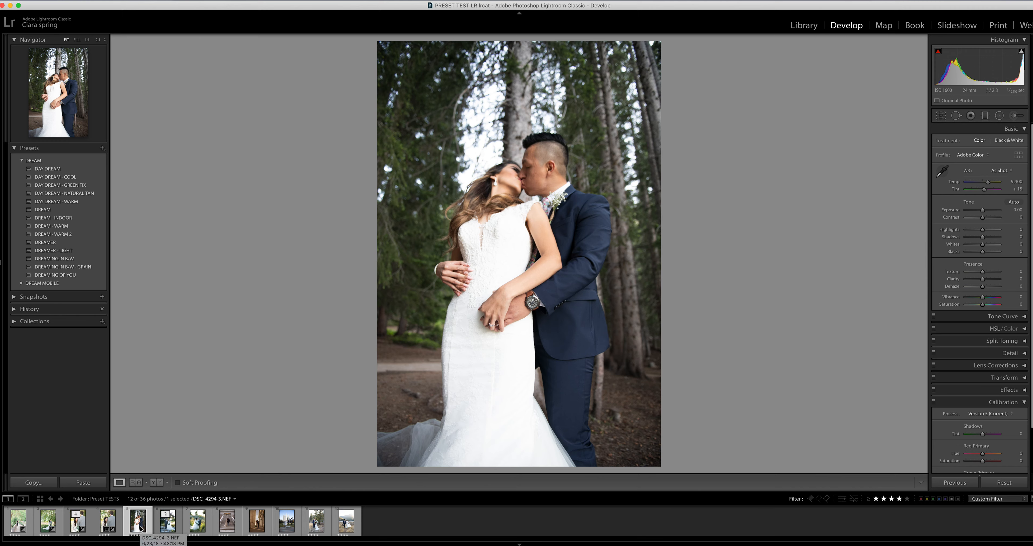
pyautogui.click(70, 210)
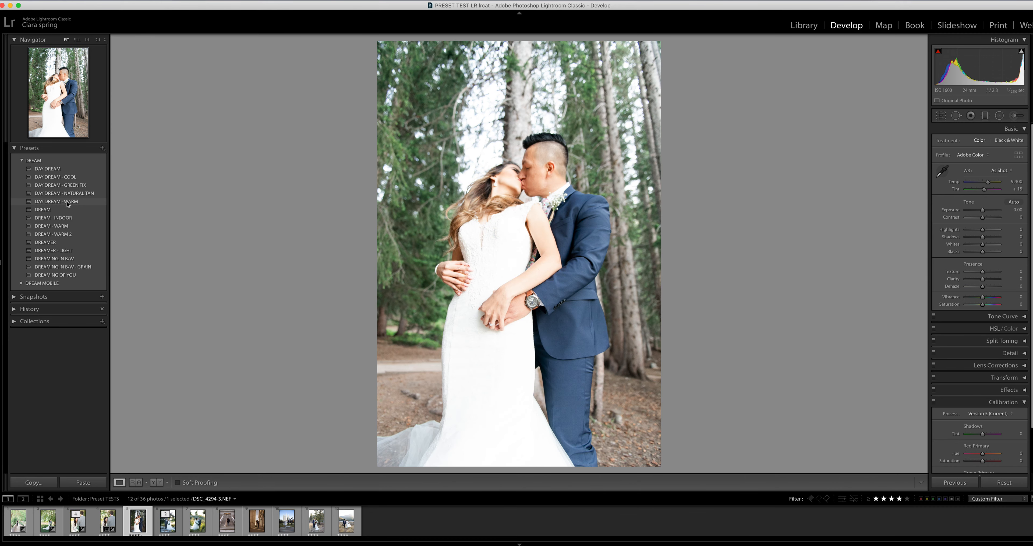
pyautogui.click(68, 225)
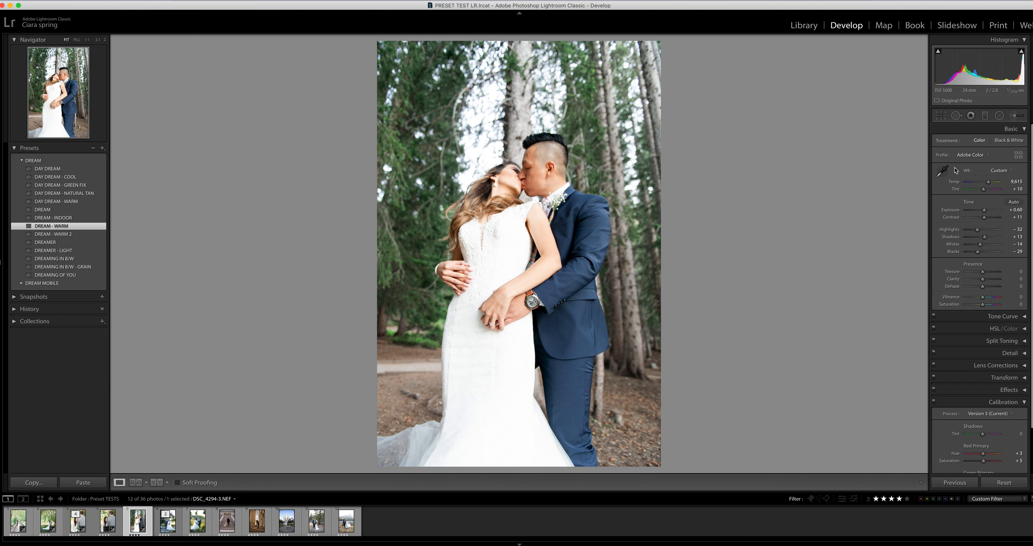
# - Lower the forest couple photo's highlights to -62 and whites to -49, and compare the before and after views
pyautogui.moveTo(977, 229); pyautogui.dragTo(975, 246)
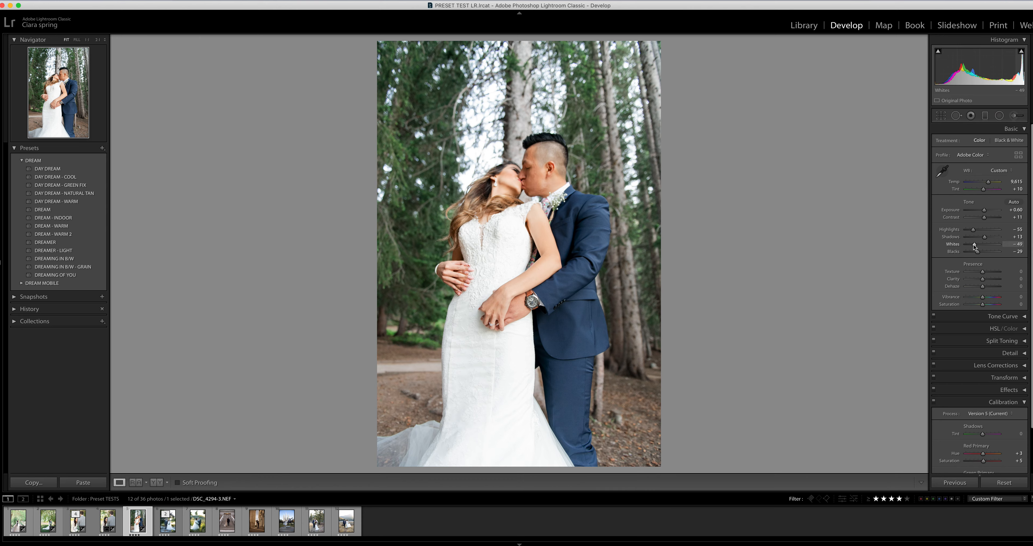
pyautogui.moveTo(973, 230); pyautogui.dragTo(972, 230)
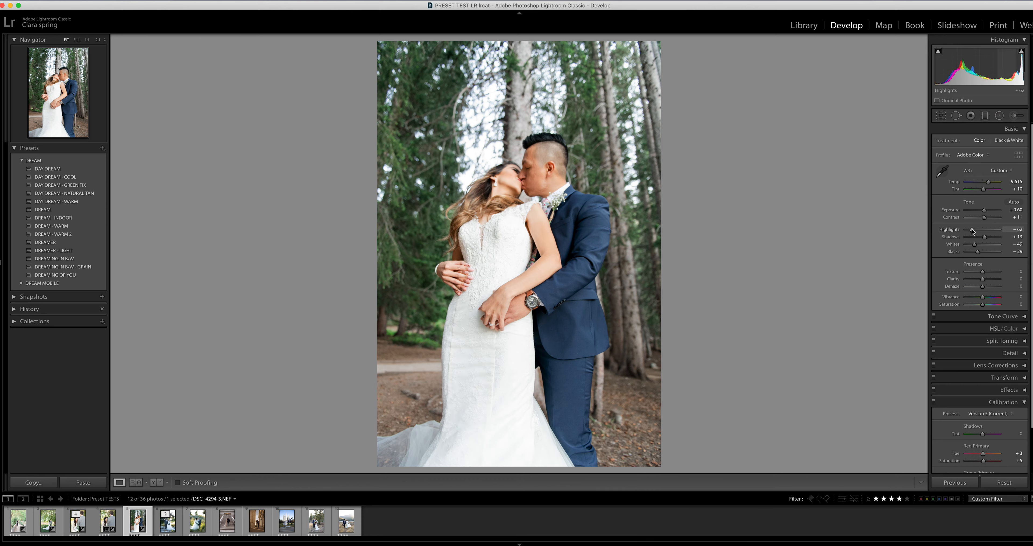
pyautogui.press('\\')
pyautogui.press('\\')
pyautogui.press('\\')
pyautogui.press('\\')
pyautogui.press('\\')
pyautogui.press('\\')
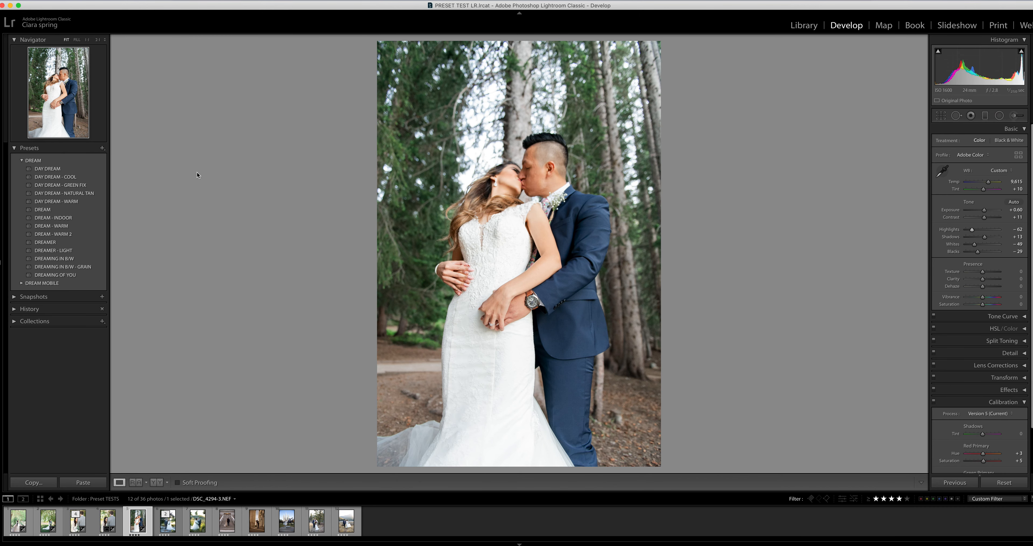
# - Apply the DREAM - WARM 2 preset to the forest couple photo and try a slightly brighter exposure
pyautogui.click(81, 233)
pyautogui.press('=')
pyautogui.press('-')
# - Open CSP_3772 2 copy.CR2 and apply the DREAMER preset to it
pyautogui.click(167, 529)
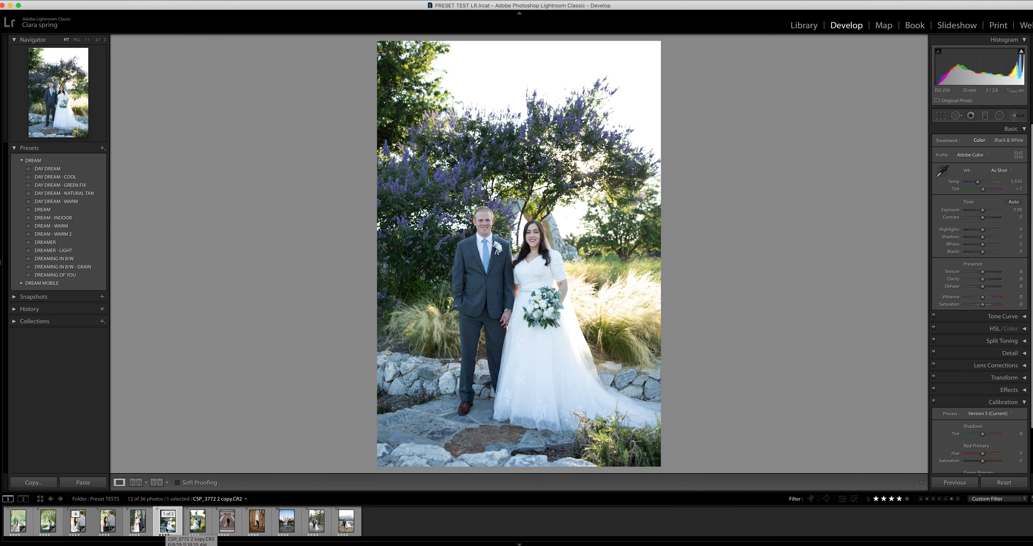
pyautogui.click(58, 170)
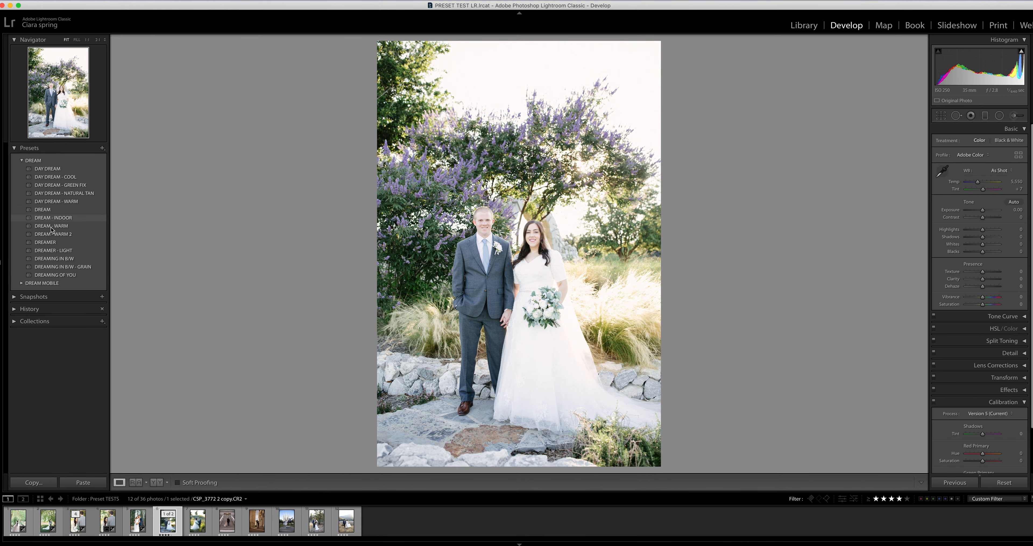
pyautogui.click(53, 243)
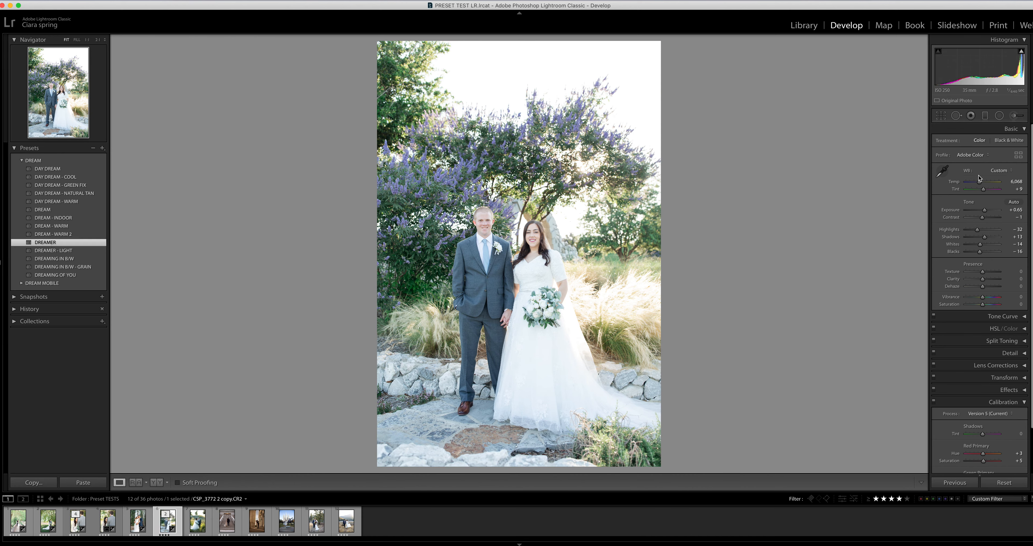
# - Set the exposure to +0.50 and temperature to 6,488, and check the result against the original and up close
pyautogui.moveTo(987, 213); pyautogui.dragTo(982, 184)
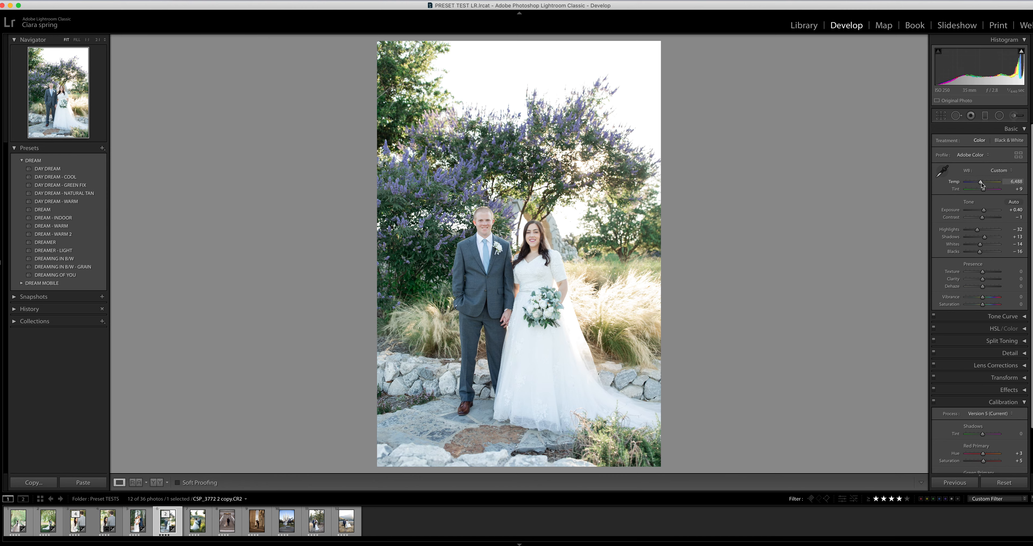
pyautogui.press('=')
pyautogui.press('\\')
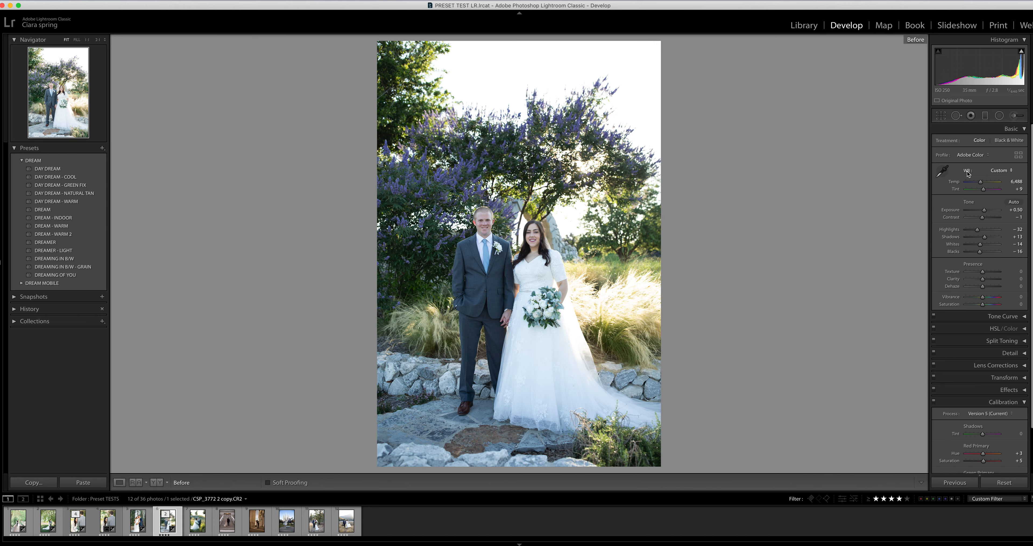
pyautogui.press('\\')
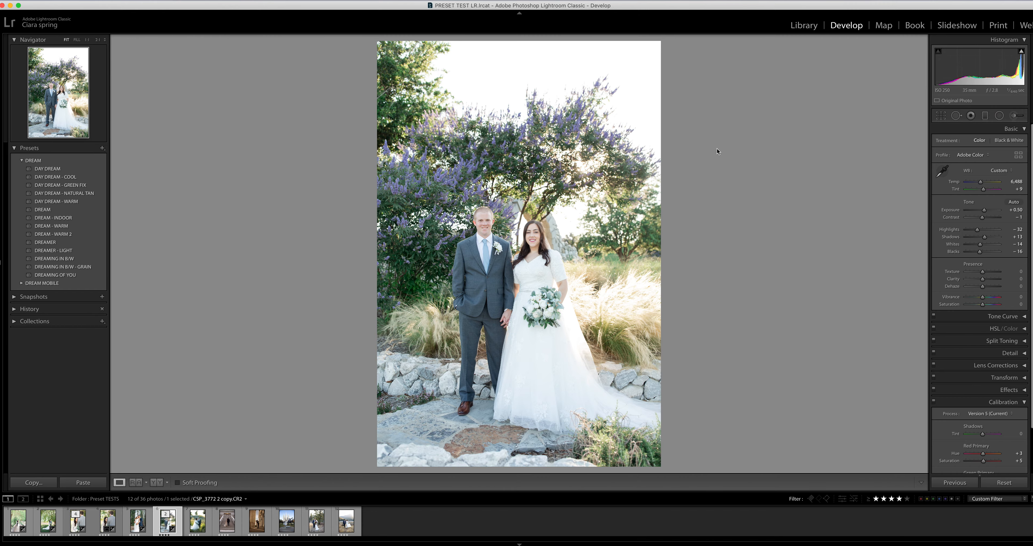
pyautogui.click(514, 248)
pyautogui.moveTo(387, 149); pyautogui.dragTo(364, 193)
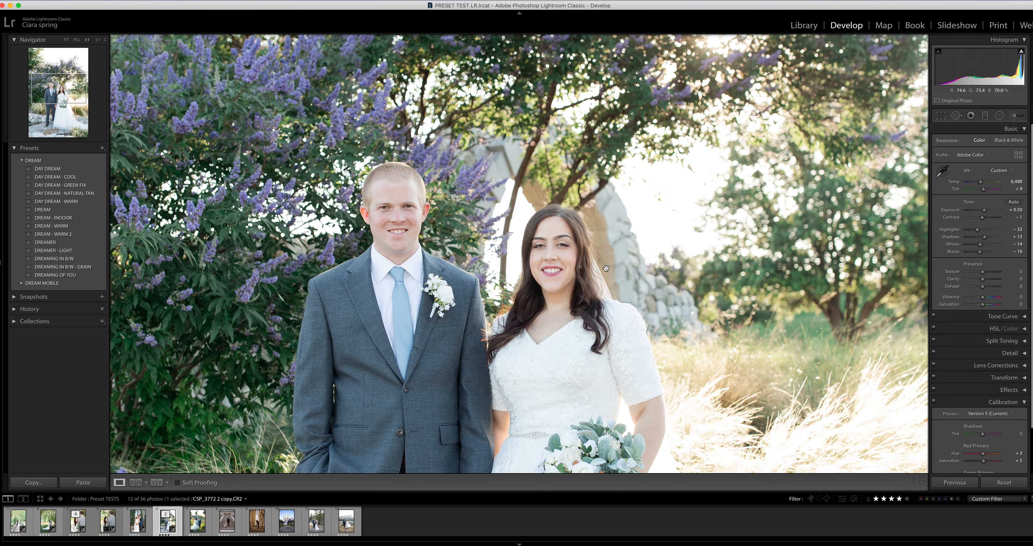
pyautogui.click(617, 299)
pyautogui.click(519, 255)
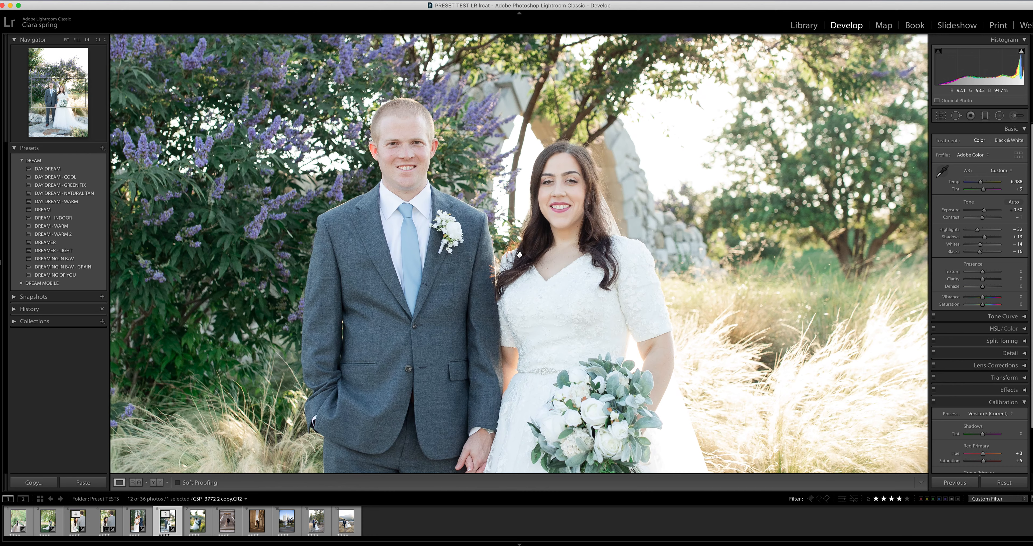
pyautogui.moveTo(430, 126); pyautogui.dragTo(436, 200)
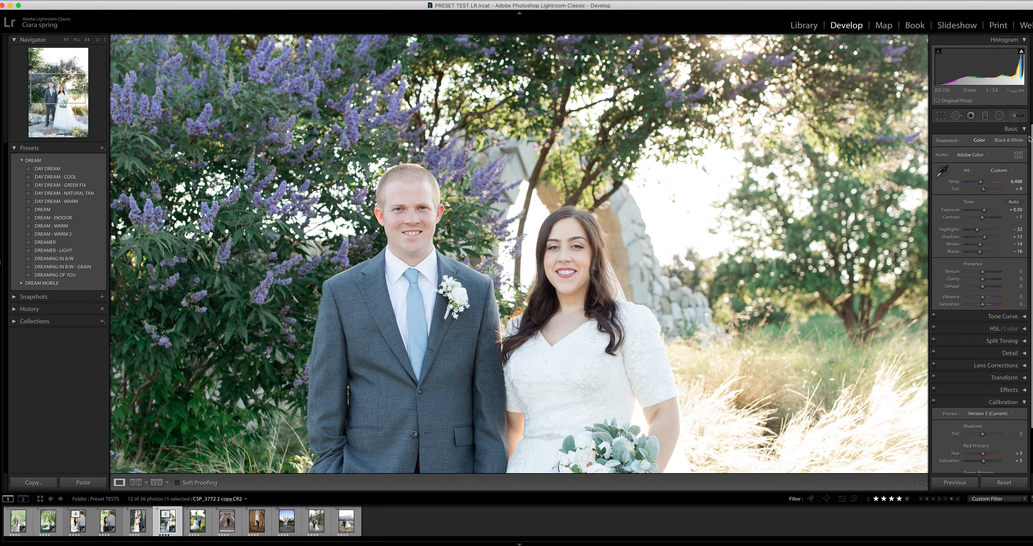
# - Smooth the skin on the couple's faces with an adjustment brush of size 5.0 using the SMOOTH SKIN effect
pyautogui.click(1016, 116)
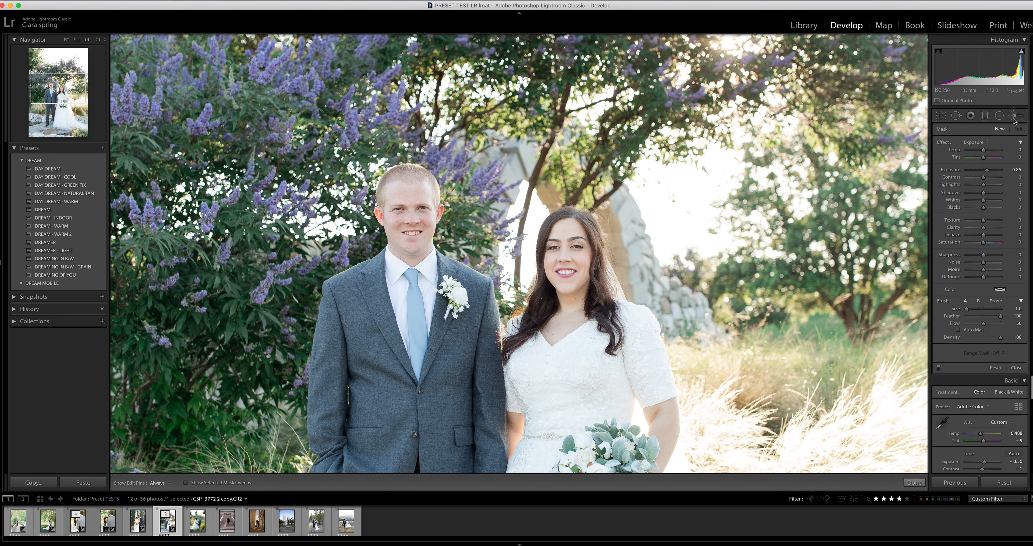
pyautogui.click(982, 142)
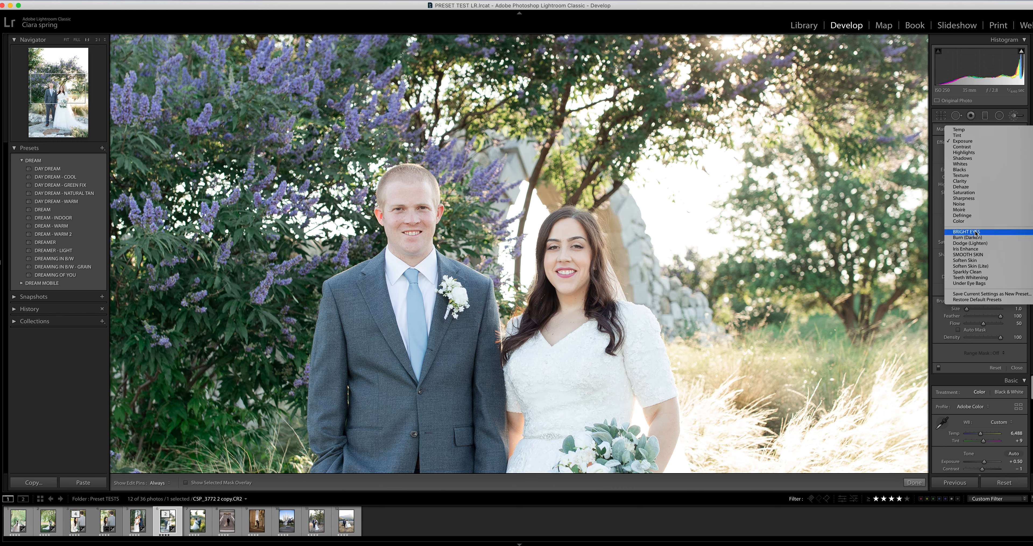
pyautogui.click(979, 255)
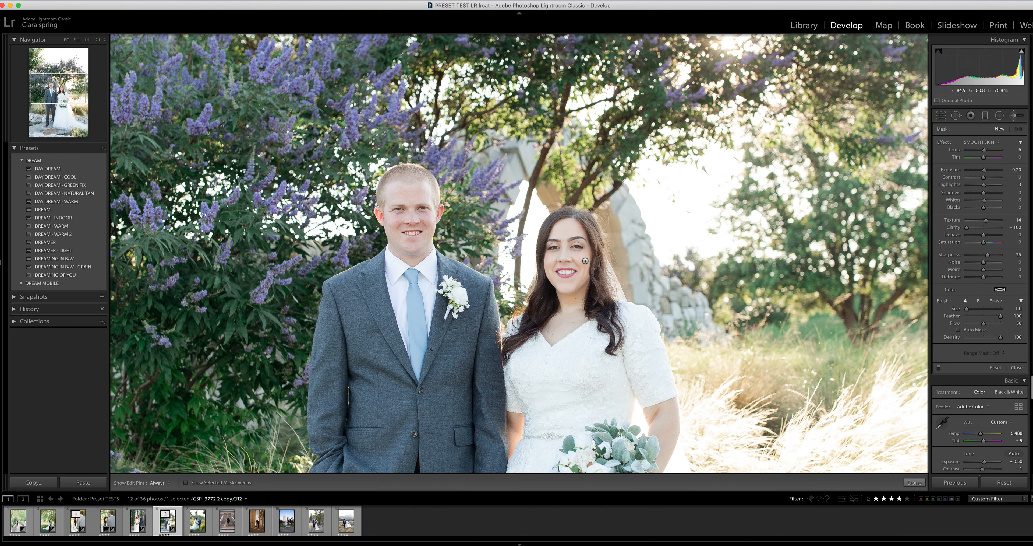
pyautogui.click(97, 40)
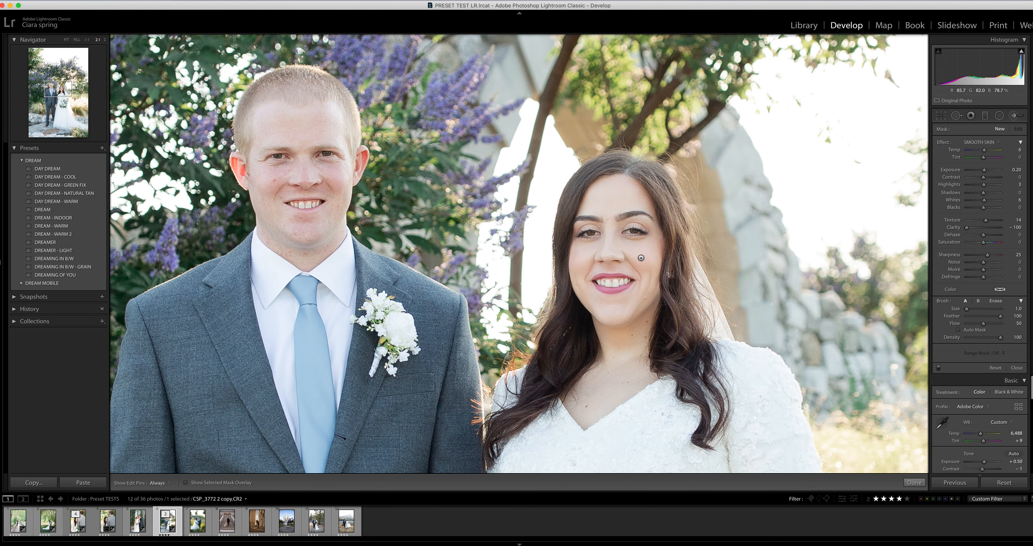
pyautogui.scroll(2, 641, 257)
pyautogui.press('h')
pyautogui.press('h')
pyautogui.press('h')
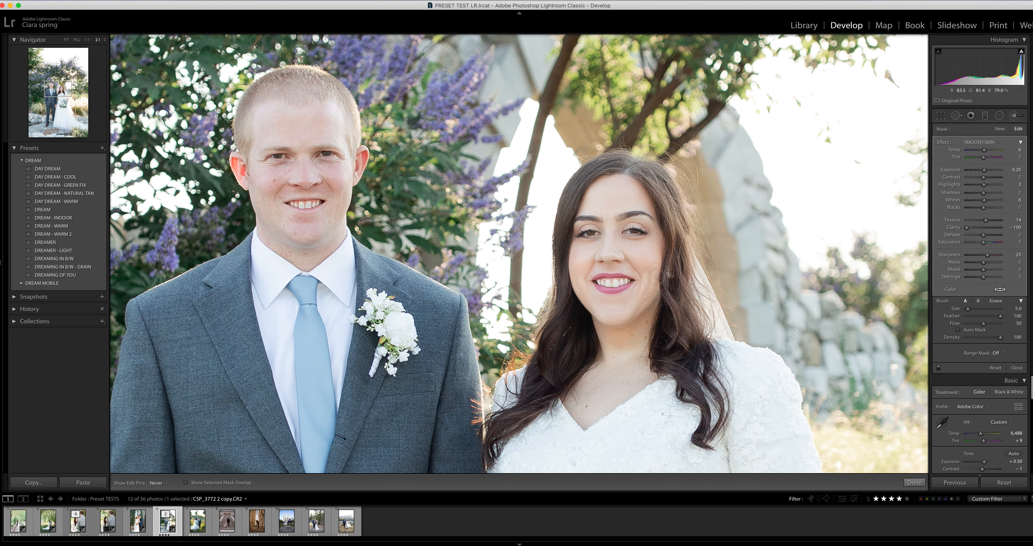
pyautogui.press('h')
# - Whiten the bride's and groom's teeth with a new size 2.0 adjustment brush using the Sparkly Clean effect
pyautogui.click(982, 143)
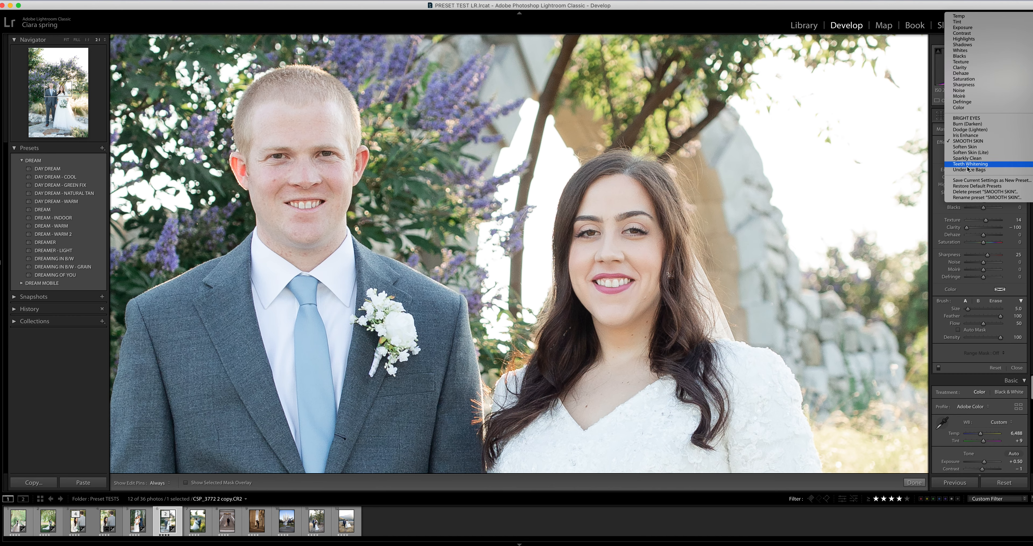
pyautogui.click(968, 158)
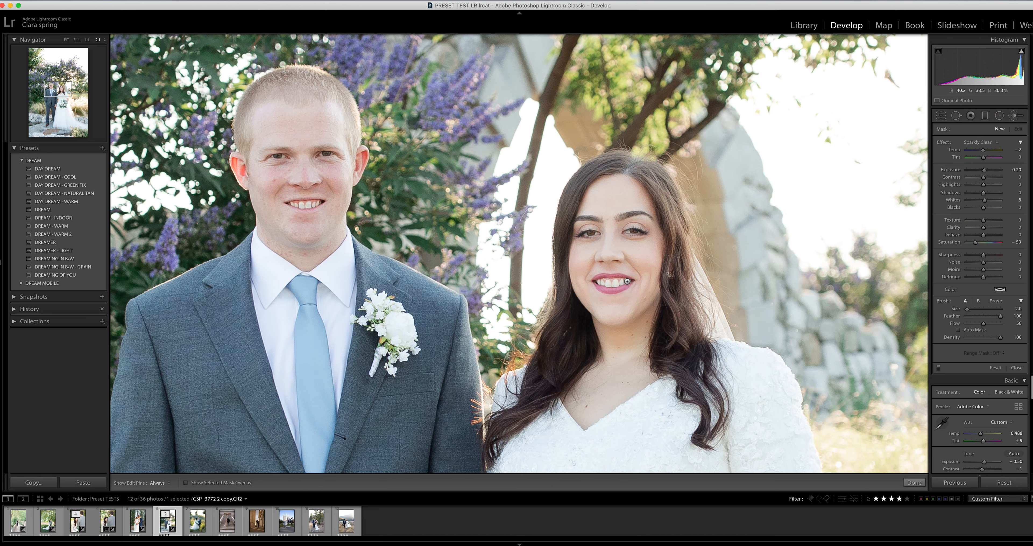
pyautogui.press('h')
pyautogui.moveTo(610, 283)
pyautogui.mouseDown()
pyautogui.moveTo(625, 282)
pyautogui.moveTo(600, 282)
pyautogui.mouseUp()
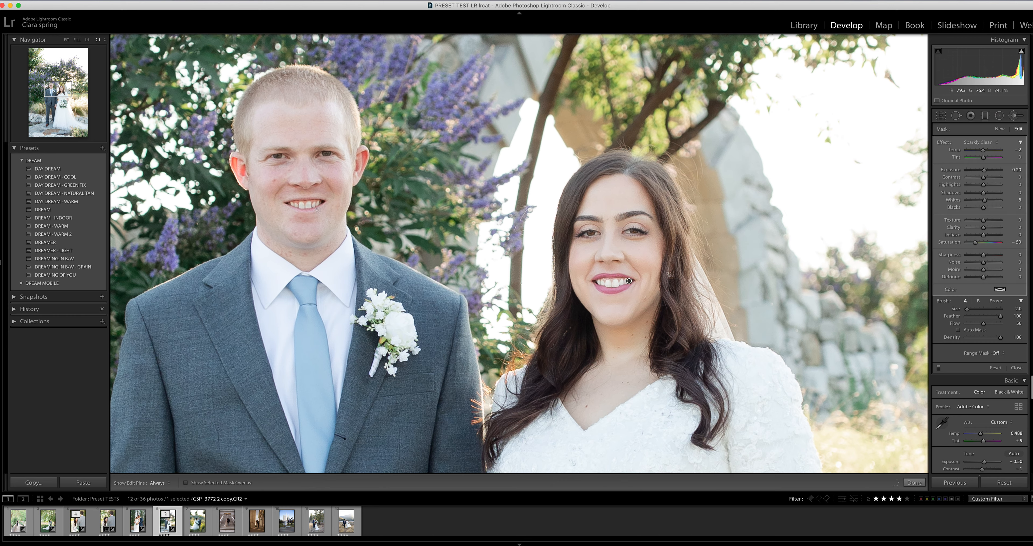
pyautogui.press('h')
pyautogui.moveTo(320, 204); pyautogui.dragTo(293, 204)
# - Raise the teeth adjustment's exposure to 0.45, compare the photo with and without the brush edits, and finish the brush session
pyautogui.moveTo(987, 172); pyautogui.dragTo(987, 172)
pyautogui.press('z')
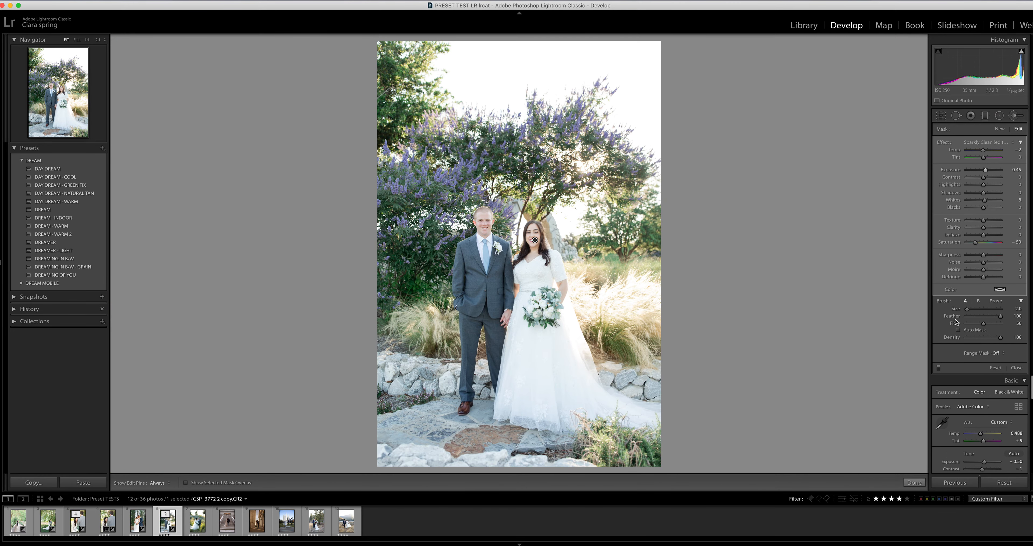
pyautogui.click(939, 367)
pyautogui.click(938, 367)
pyautogui.click(915, 482)
# - Lighten under the bride's eyes with a new size 2.0 adjustment brush using the Under Eye Bags effect, compare the pin visibility, and finish the brush
pyautogui.click(999, 114)
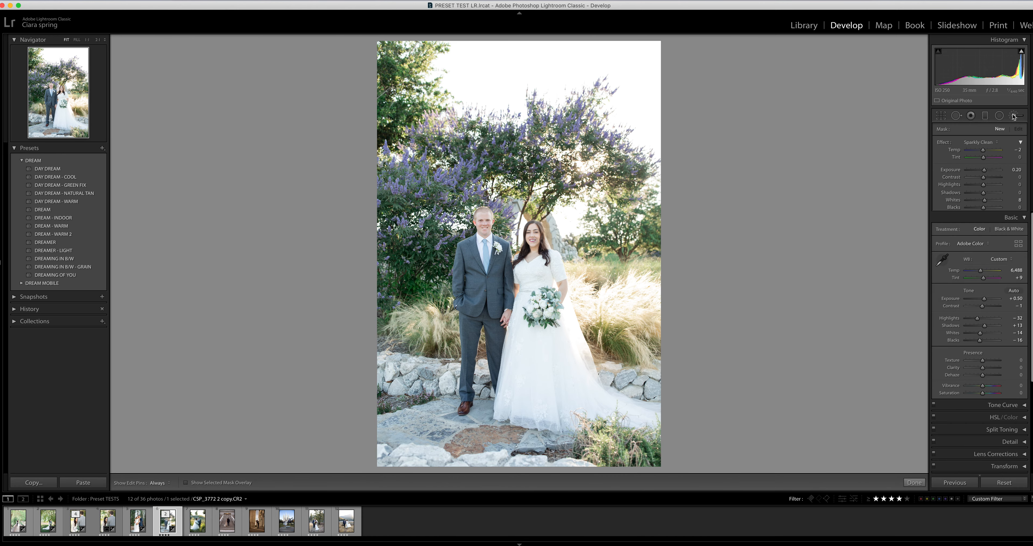
pyautogui.click(990, 143)
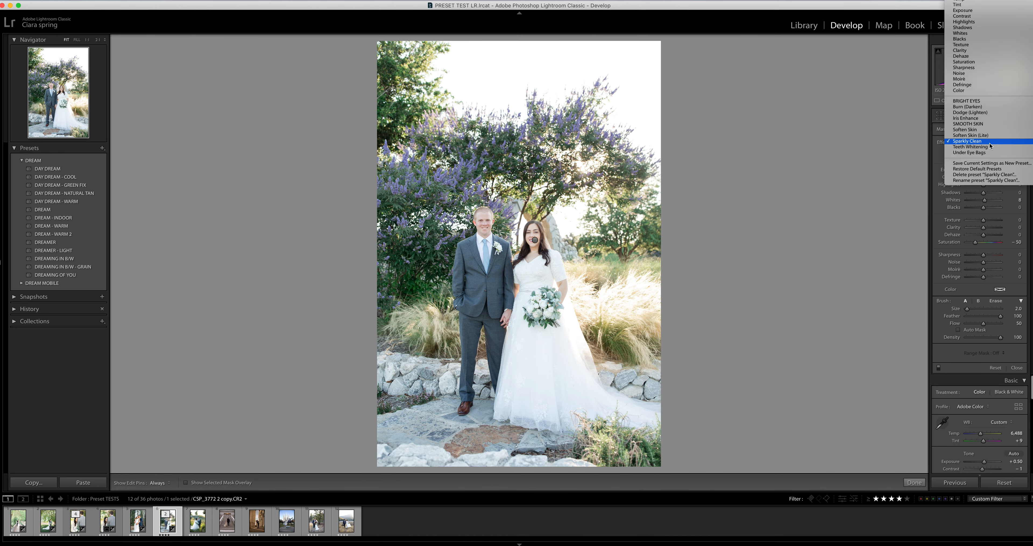
pyautogui.click(978, 152)
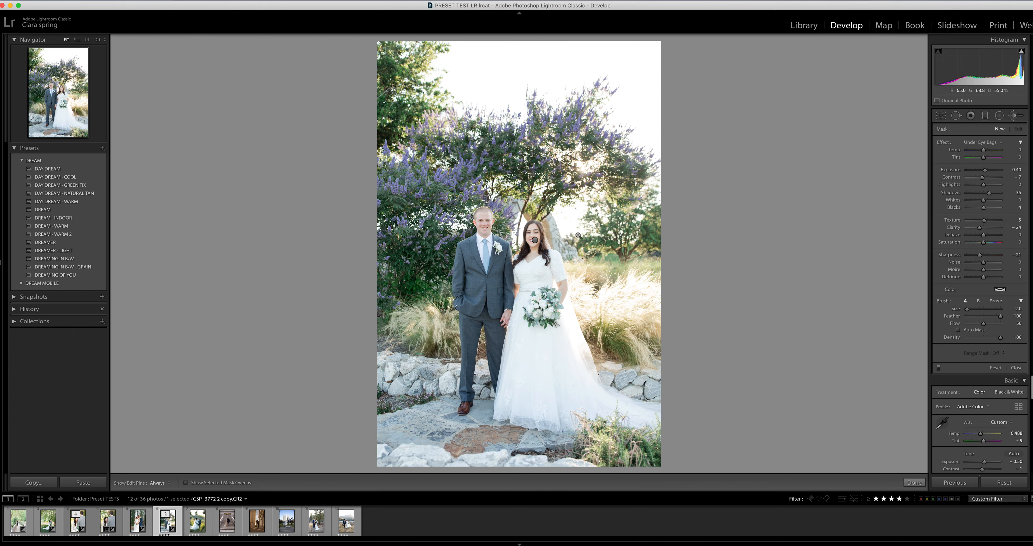
pyautogui.click(537, 233)
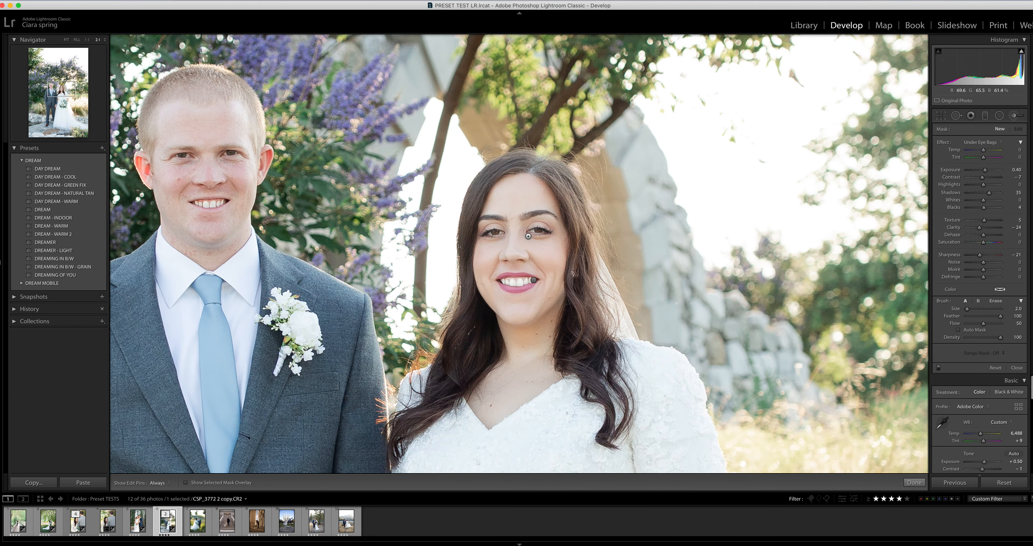
pyautogui.press('h')
pyautogui.moveTo(552, 237)
pyautogui.mouseDown()
pyautogui.moveTo(532, 240)
pyautogui.moveTo(547, 238)
pyautogui.mouseUp()
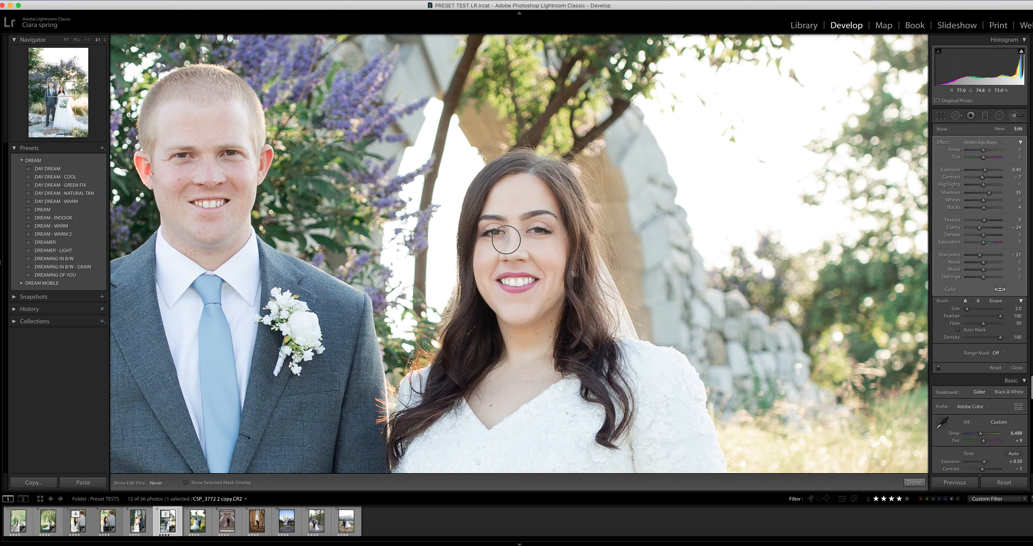
pyautogui.press('h')
pyautogui.press('h')
pyautogui.press('h')
pyautogui.press('h')
pyautogui.click(914, 482)
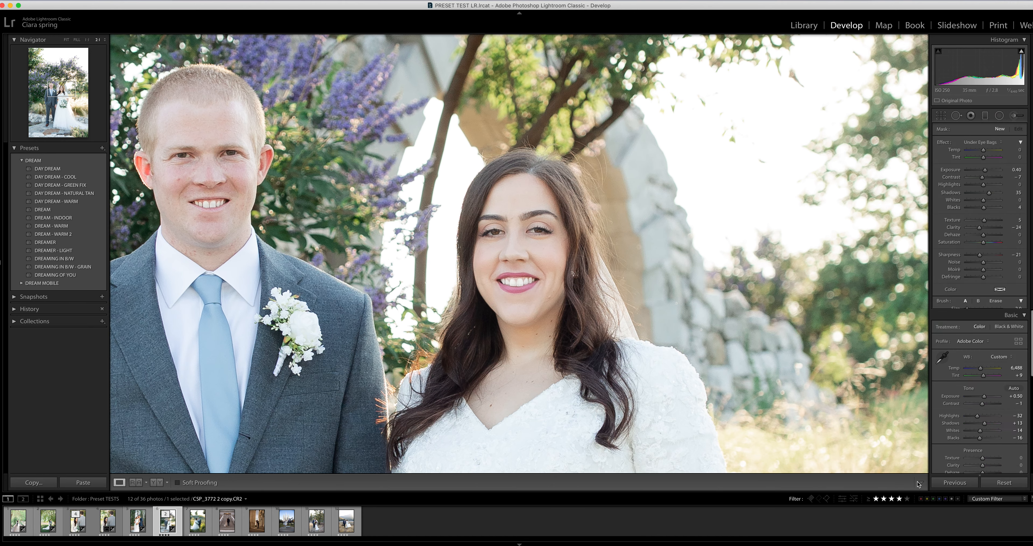
pyautogui.click(1014, 116)
pyautogui.click(996, 143)
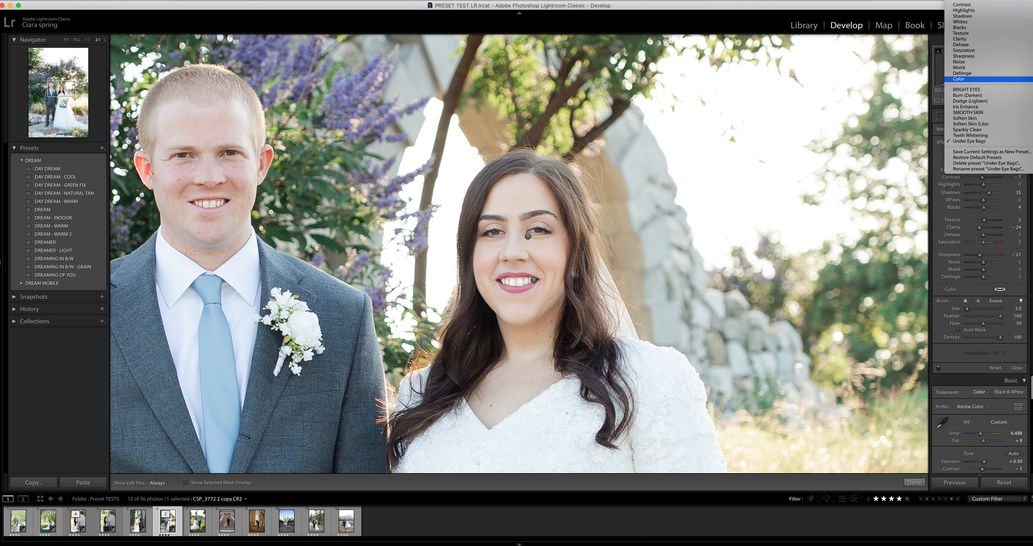
pyautogui.click(927, 6)
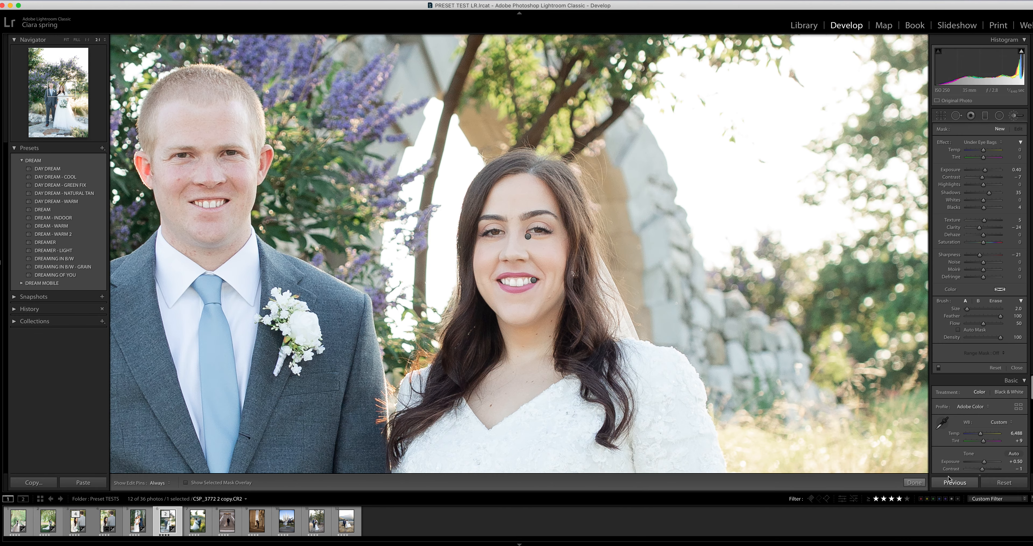
pyautogui.click(914, 482)
# - Brighten both of the bride's eyes in CSP_1233-Edit-2.tif with a size 2.0 adjustment brush using the BRIGHT EYES effect, and finish the brush
pyautogui.click(71, 524)
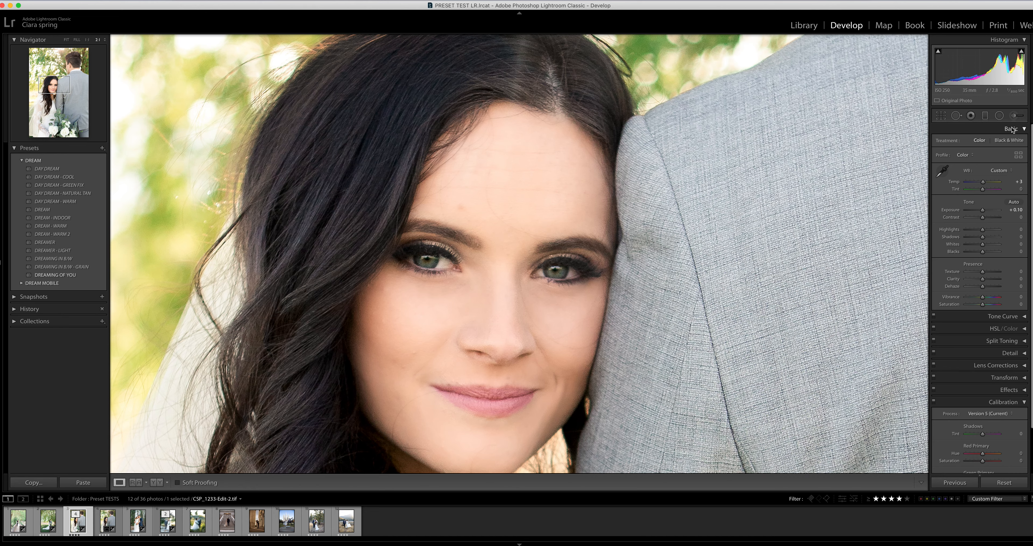
pyautogui.click(1017, 115)
pyautogui.click(998, 144)
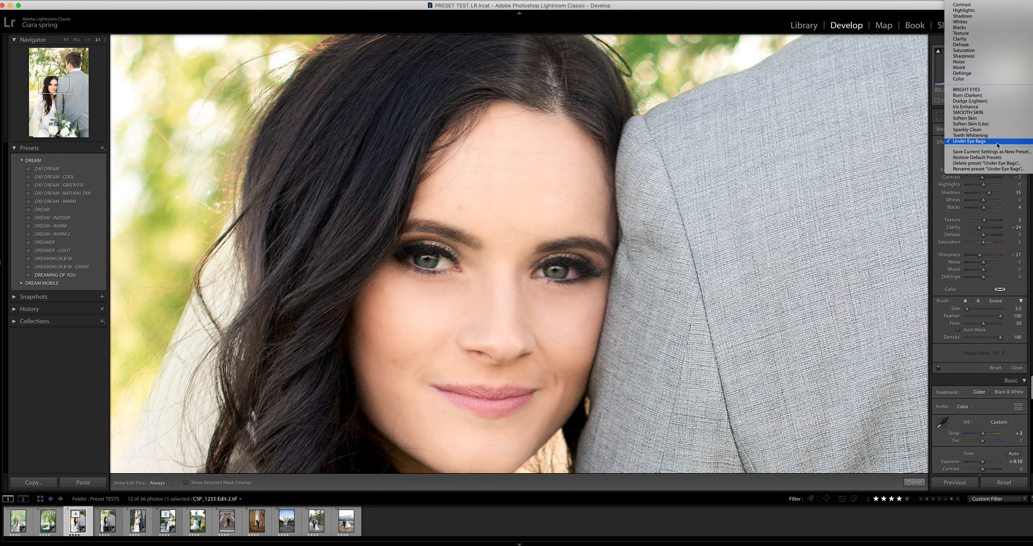
pyautogui.click(967, 89)
pyautogui.press('h')
pyautogui.moveTo(561, 272); pyautogui.dragTo(553, 269)
pyautogui.moveTo(422, 262); pyautogui.dragTo(431, 263)
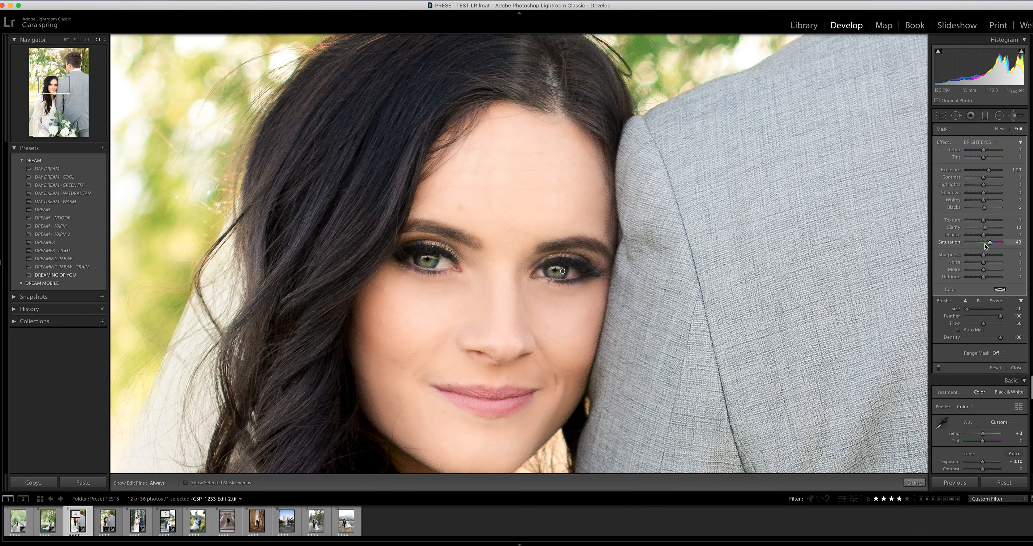
pyautogui.click(914, 482)
pyautogui.click(773, 372)
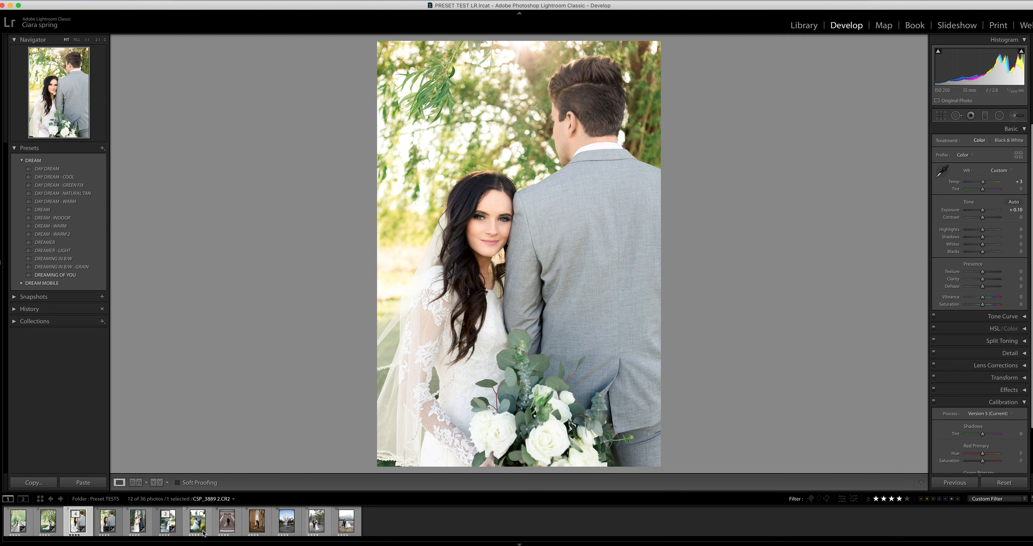
# - Open CSP_3889 2.CR2, apply the DREAMING OF YOU preset with a temperature of 6,416, and compare the result with the original
pyautogui.click(196, 525)
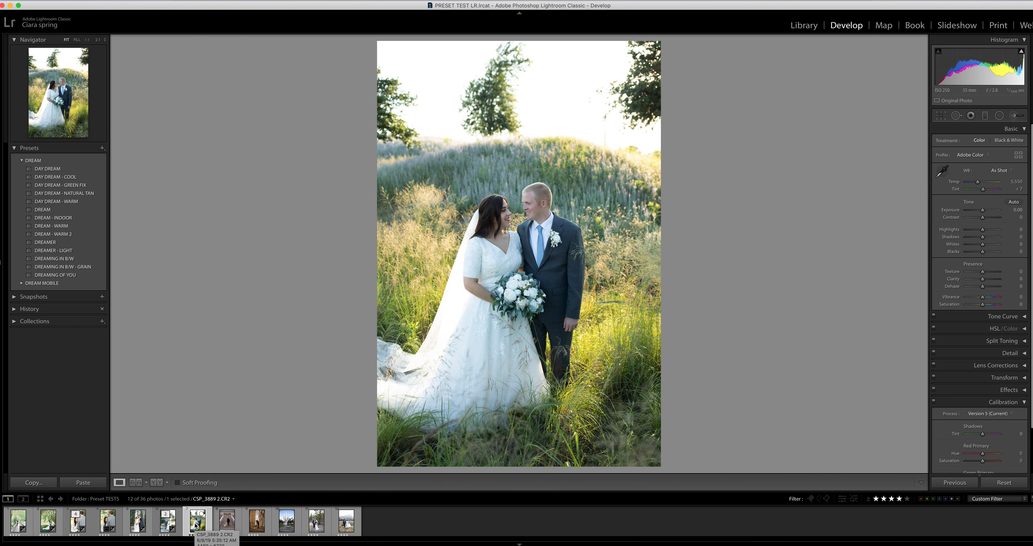
pyautogui.click(88, 275)
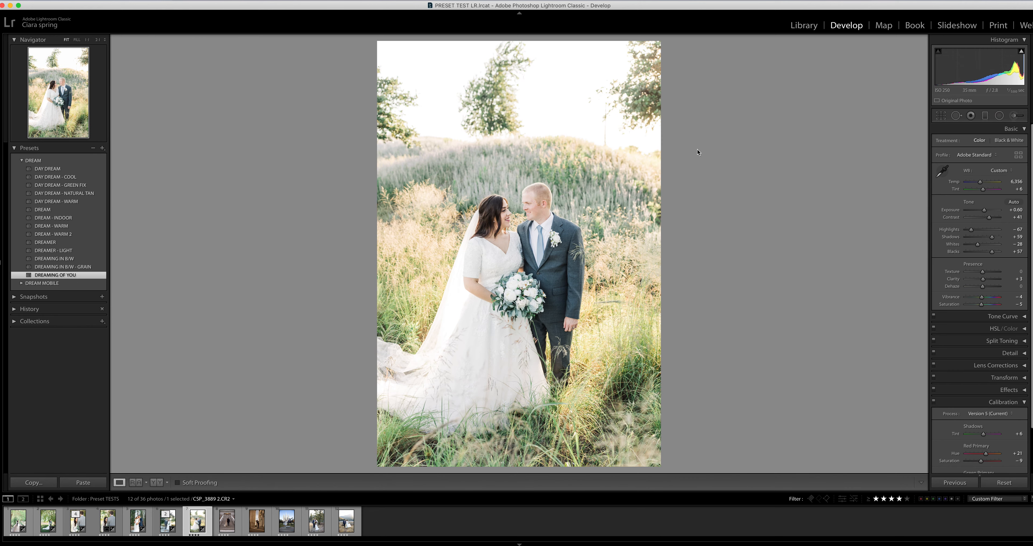
pyautogui.click(944, 171)
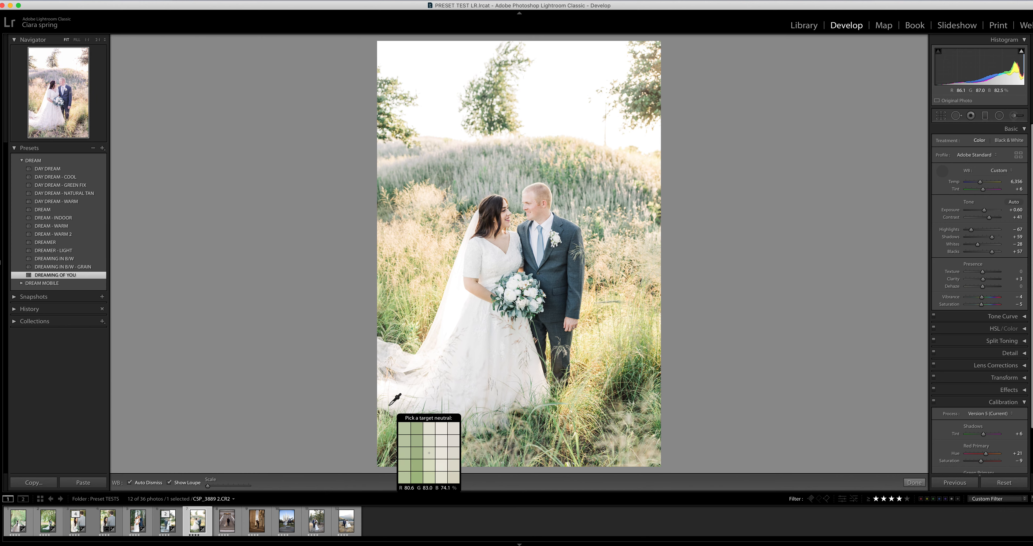
pyautogui.click(942, 170)
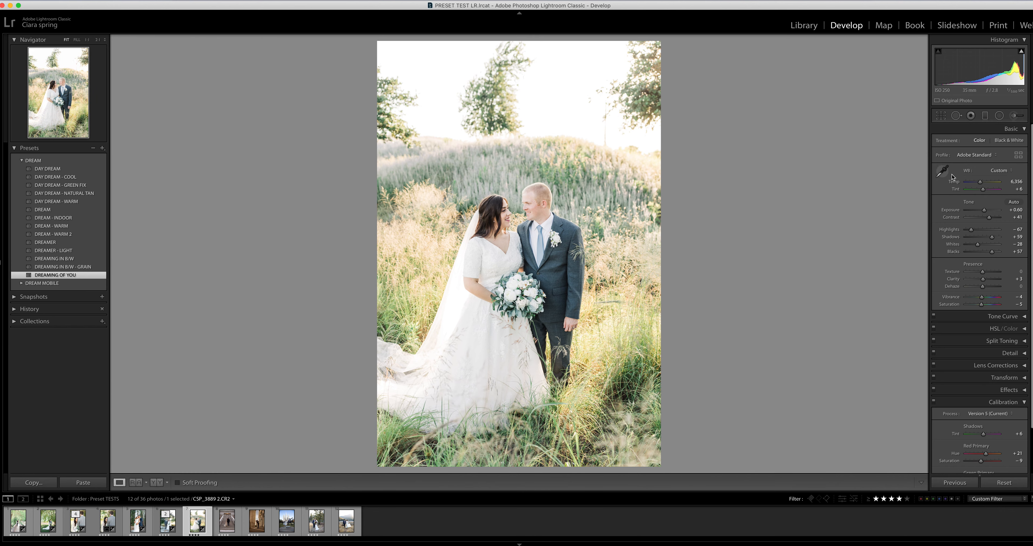
pyautogui.moveTo(980, 183); pyautogui.dragTo(981, 182)
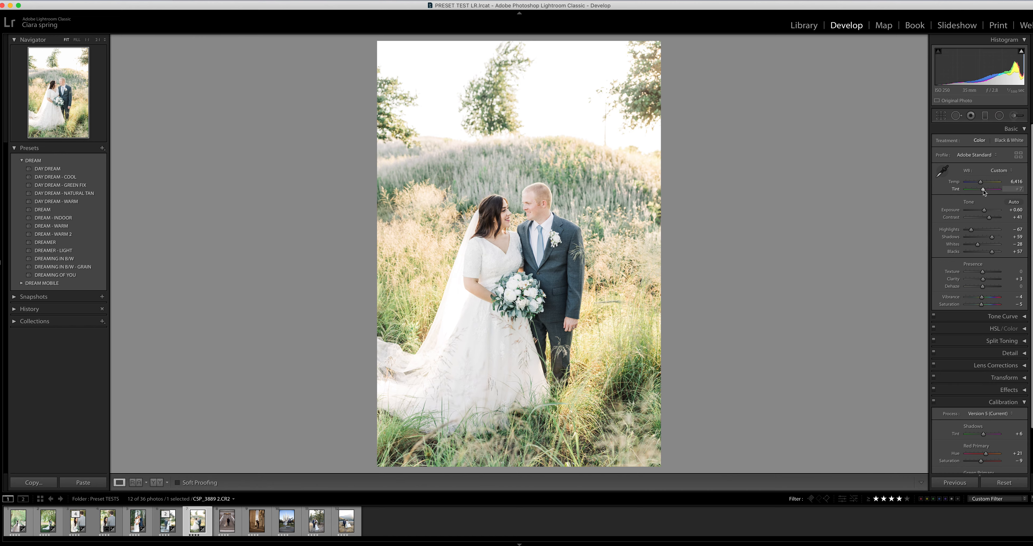
pyautogui.press('-')
pyautogui.press('\\')
pyautogui.press('\\')
pyautogui.press('\\')
pyautogui.press('\\')
# - Apply the DREAMER - LIGHT preset to the photo and set the temperature to 6,512, shadows to −6 and tint to +19
pyautogui.click(68, 251)
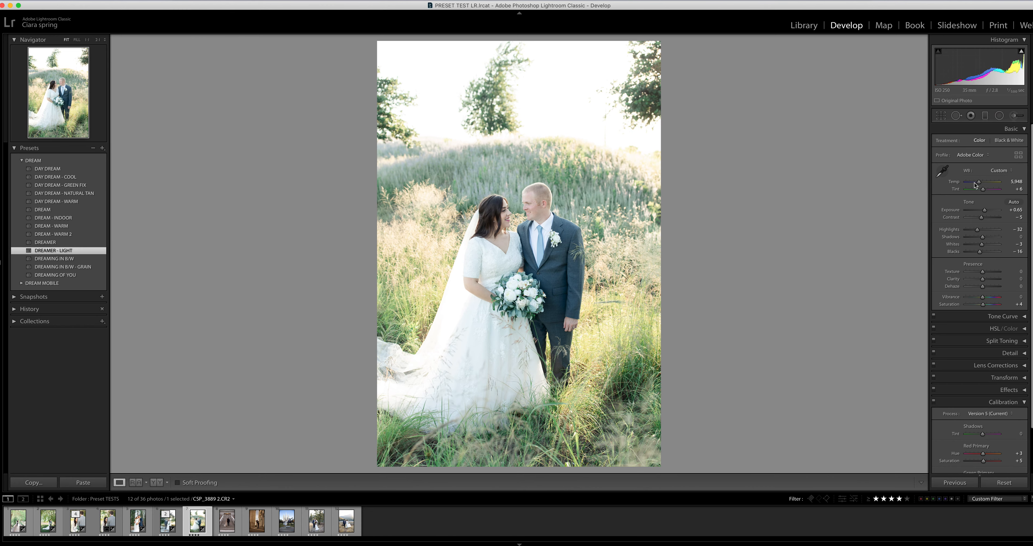
pyautogui.moveTo(979, 182); pyautogui.dragTo(981, 183)
pyautogui.moveTo(983, 237); pyautogui.dragTo(981, 238)
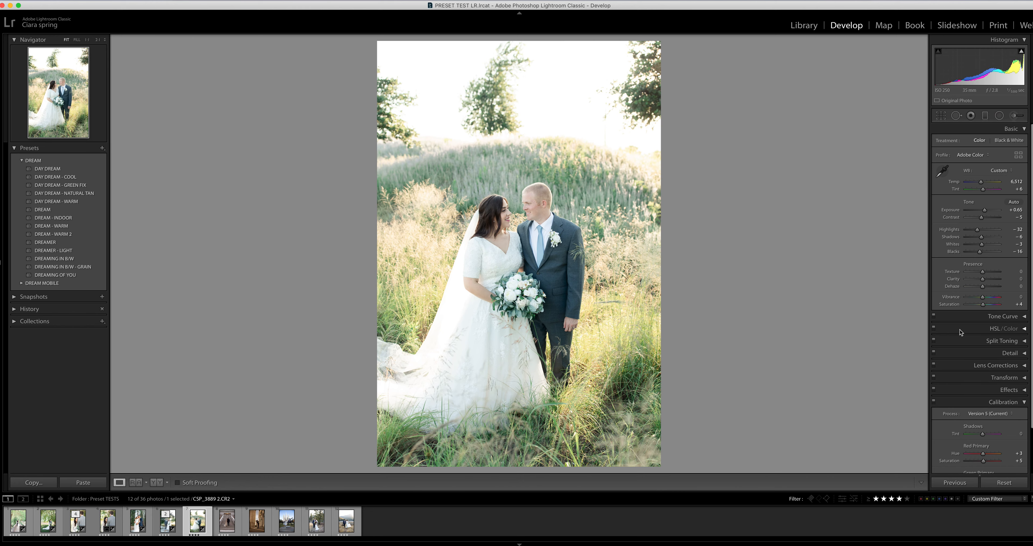
pyautogui.moveTo(983, 189); pyautogui.dragTo(986, 192)
pyautogui.click(1019, 402)
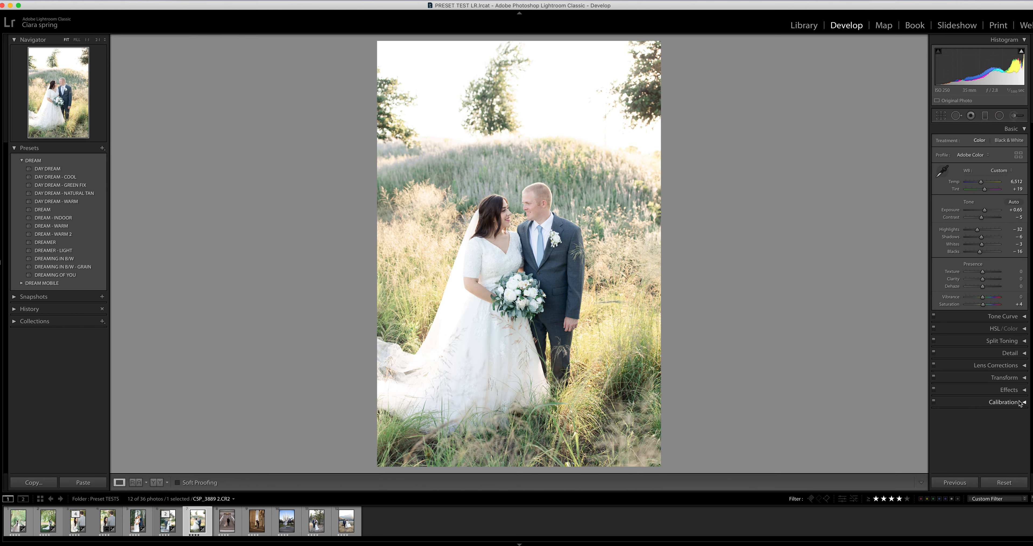
pyautogui.click(1024, 328)
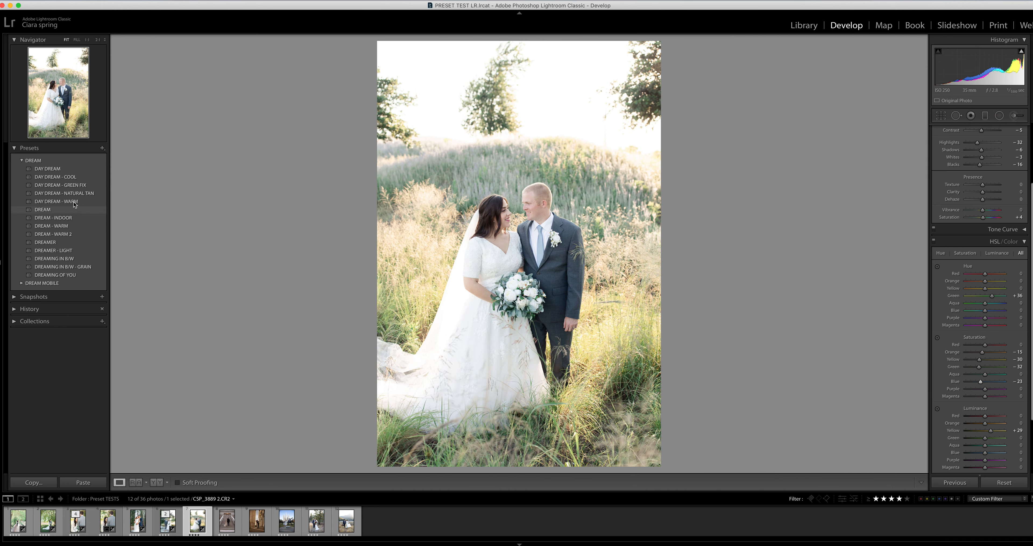
# - Apply the DAY DREAM preset with temperature 6,201, exposure +0.80 and highlights −60, and compare the photo with the original
pyautogui.click(76, 169)
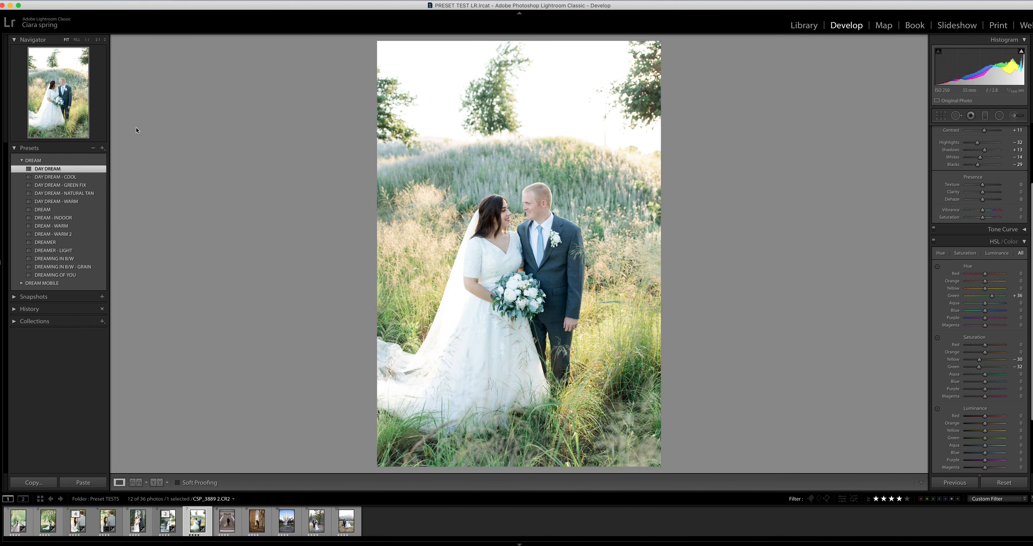
pyautogui.scroll(5, 982, 185)
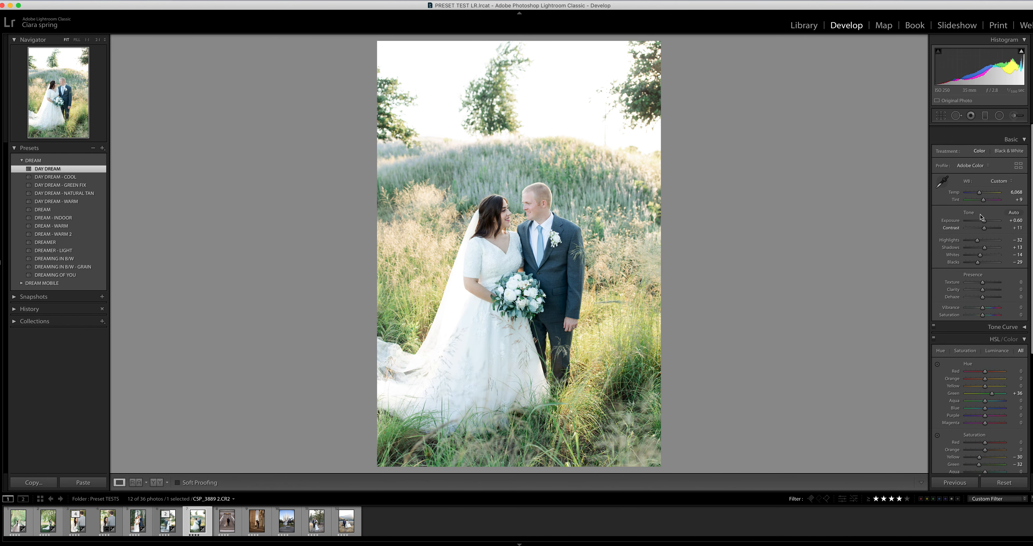
pyautogui.click(1024, 330)
pyautogui.moveTo(980, 183); pyautogui.dragTo(981, 186)
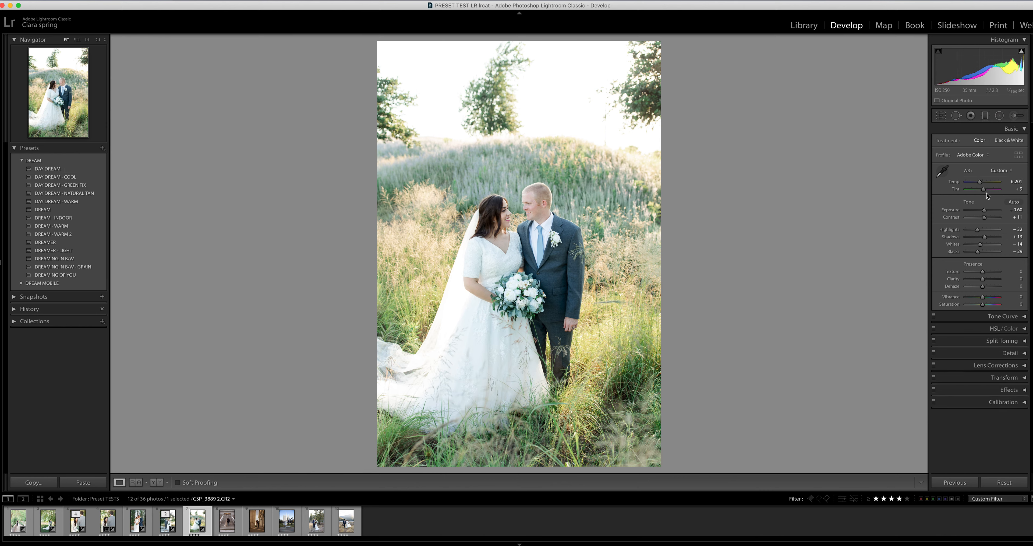
pyautogui.press('=')
pyautogui.press('=')
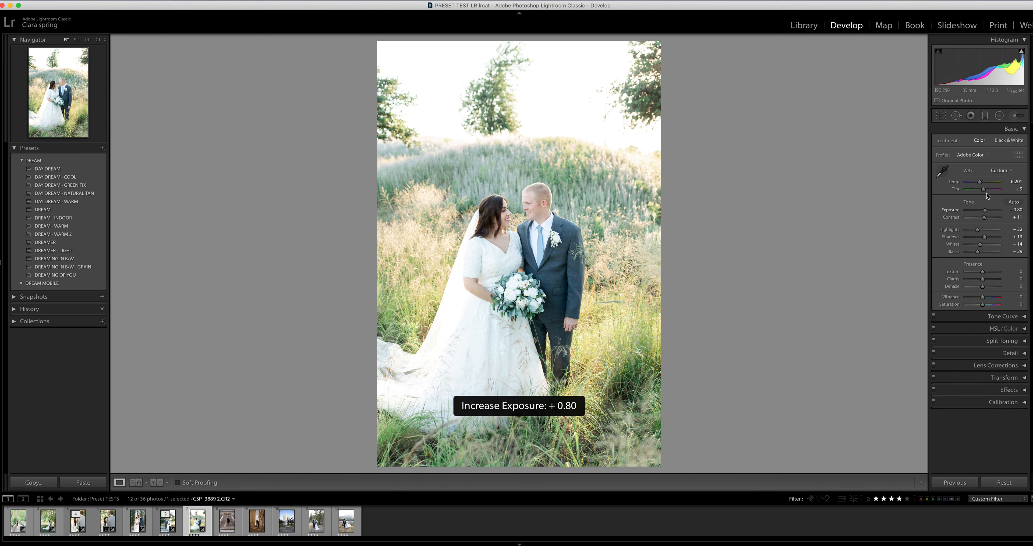
pyautogui.moveTo(977, 230); pyautogui.dragTo(973, 232)
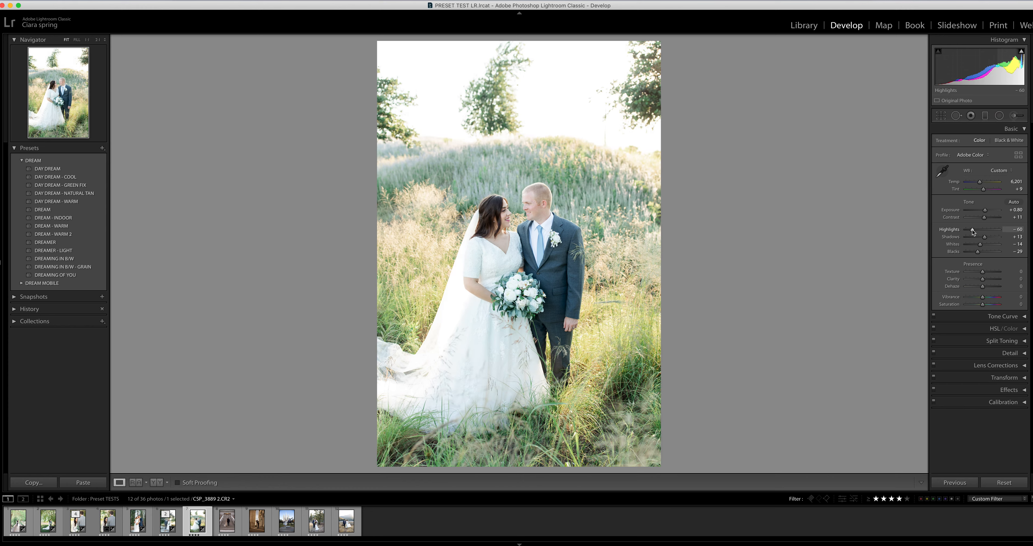
pyautogui.press('\\')
pyautogui.press('\\')
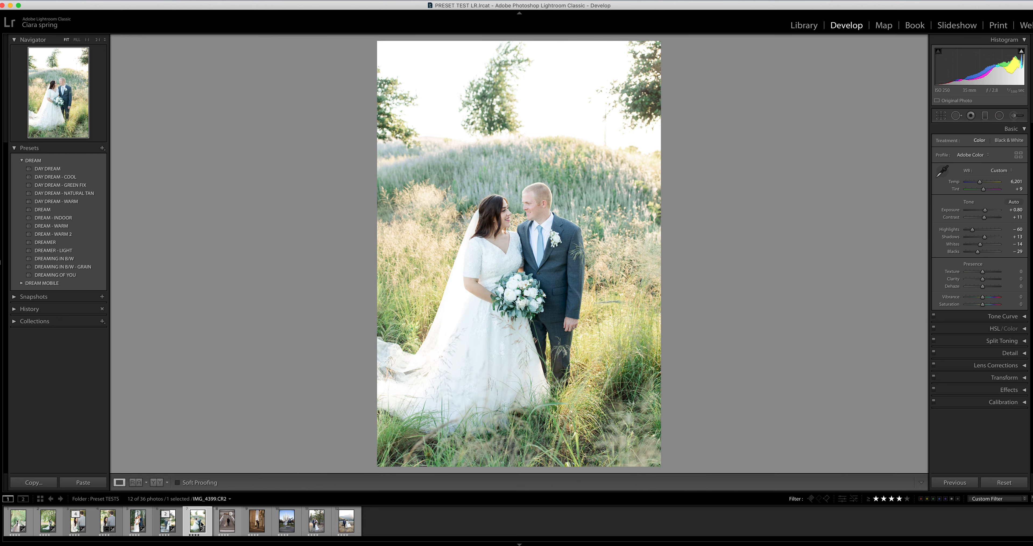
# - Open the courthouse staircase photo IMG_4064.CR2, apply the DREAM - INDOOR preset, and set the exposure to +1.55
pyautogui.click(226, 524)
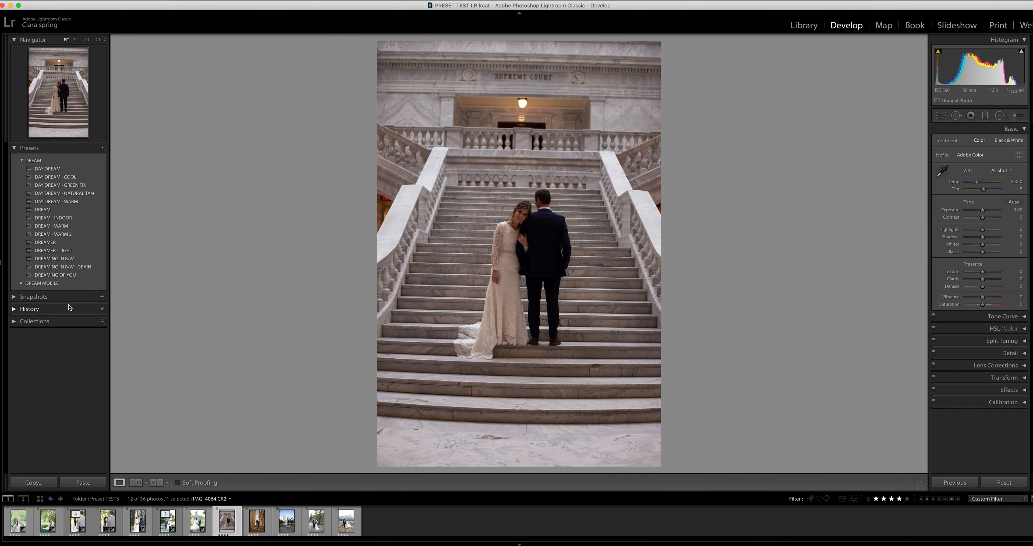
pyautogui.click(67, 219)
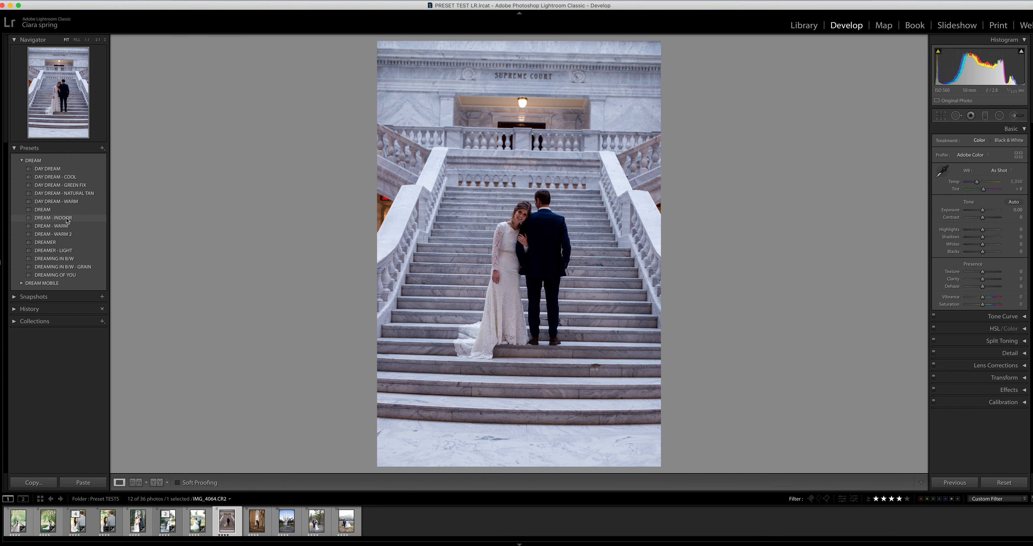
pyautogui.click(67, 218)
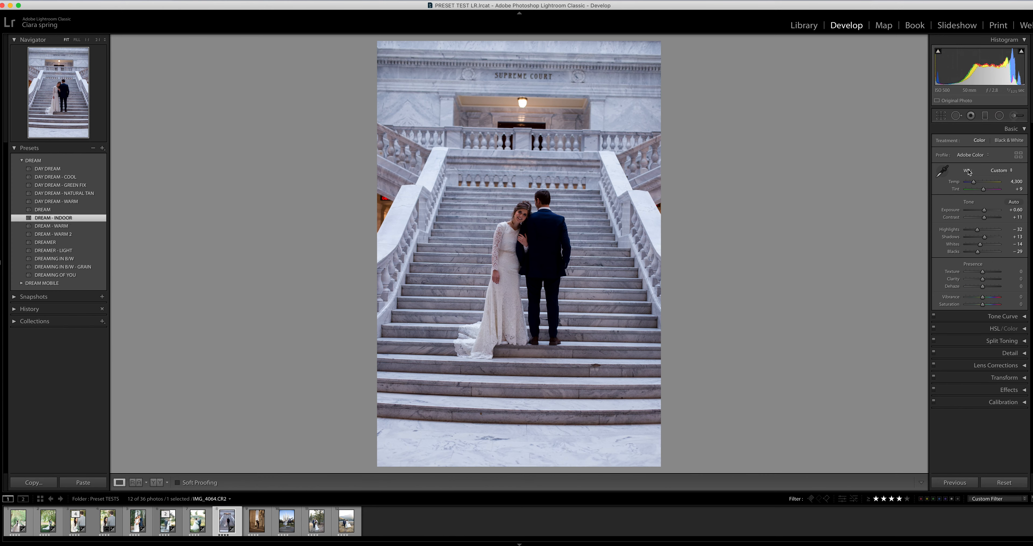
pyautogui.moveTo(985, 210); pyautogui.dragTo(989, 211)
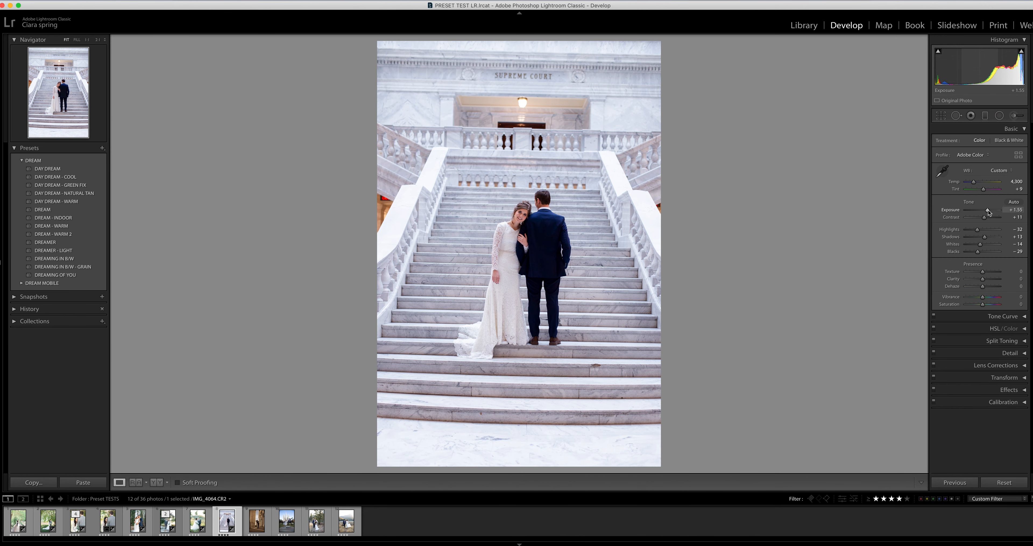
# - Straighten the staircase photo to an angle of about −1.41, reposition it within the crop frame, and apply the crop
pyautogui.click(941, 117)
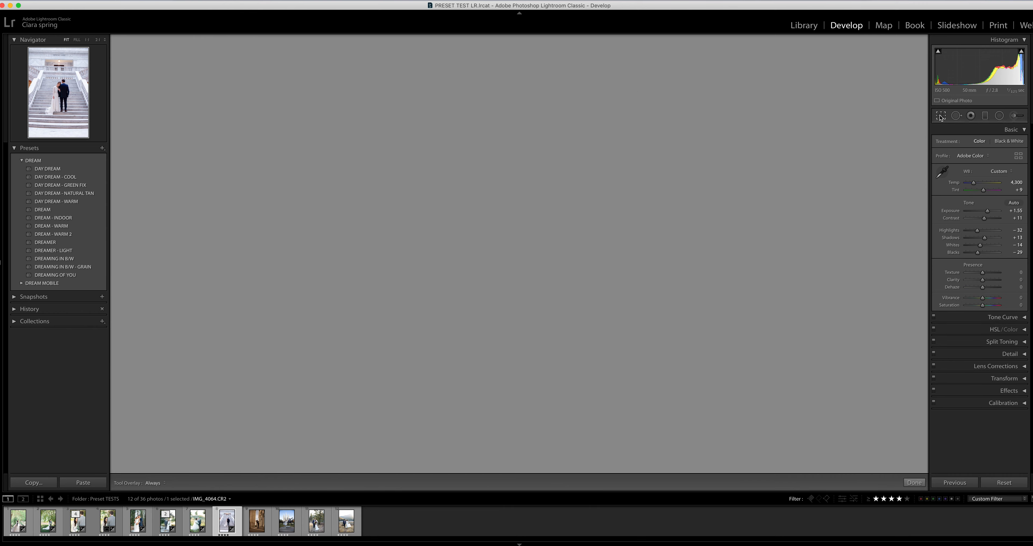
pyautogui.moveTo(748, 181); pyautogui.dragTo(744, 182)
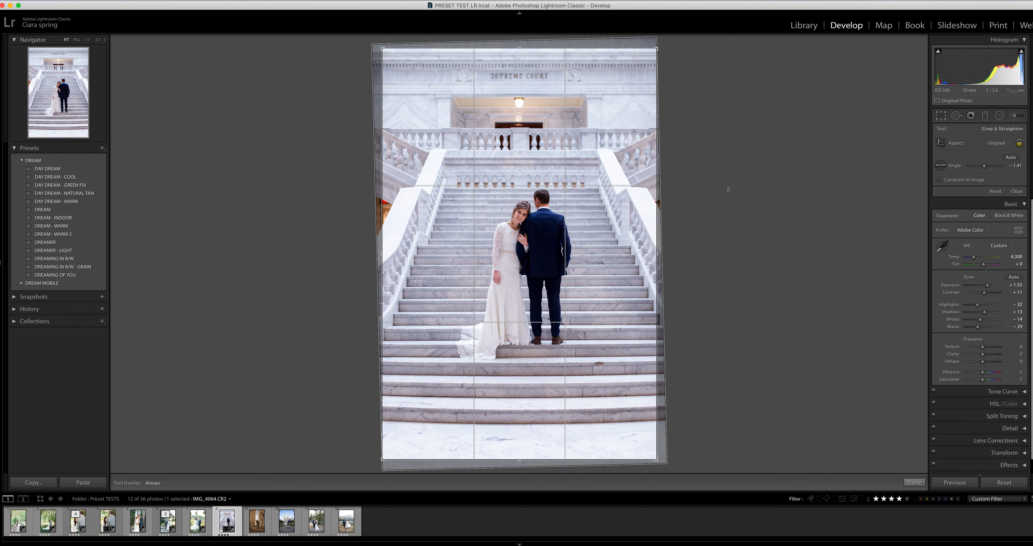
pyautogui.moveTo(488, 144); pyautogui.dragTo(489, 153)
pyautogui.press('Return')
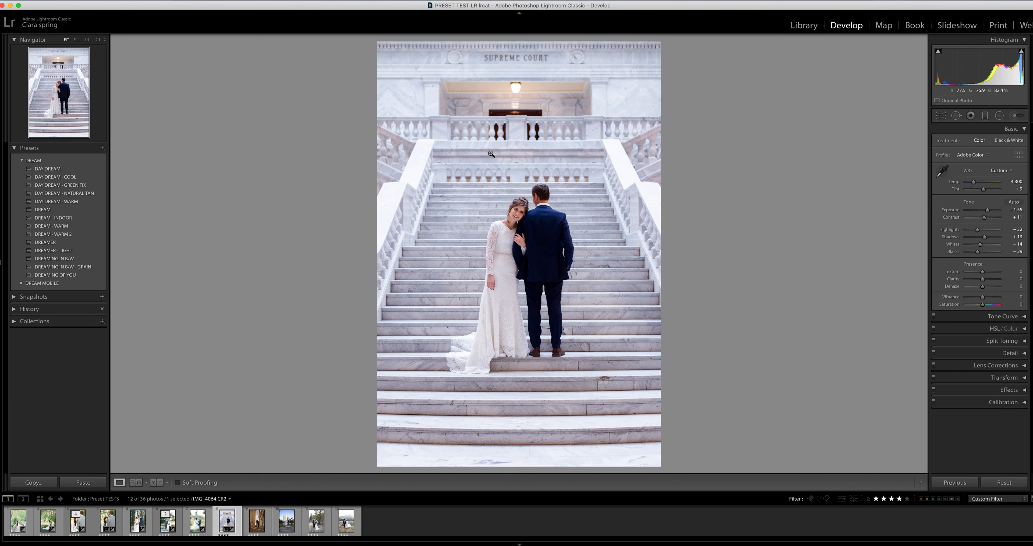
# - Try a warmer temperature on the staircase photo, and reapply the DREAM - INDOOR preset
pyautogui.moveTo(974, 182); pyautogui.dragTo(977, 184)
pyautogui.click(54, 217)
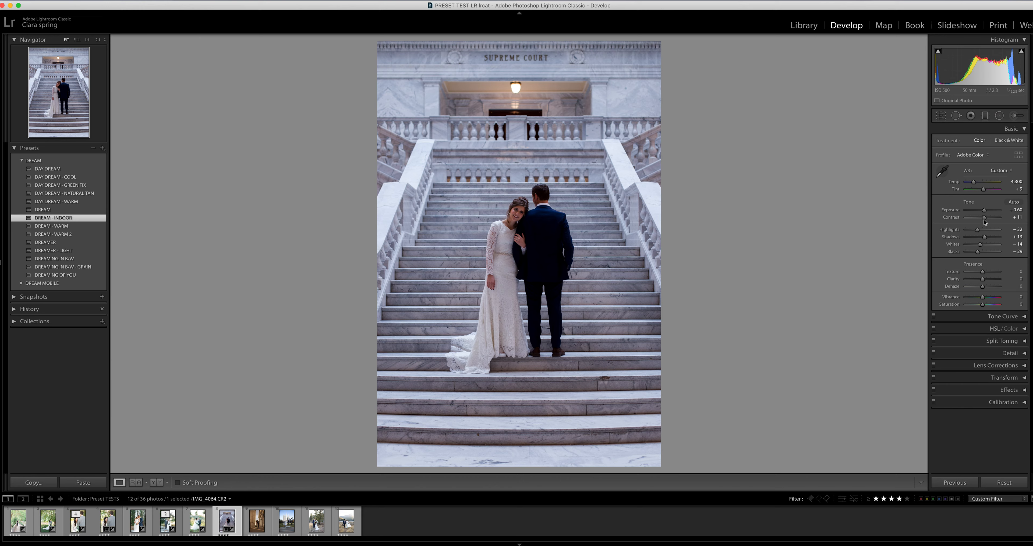
# - Set the staircase photo's exposure to +1.25, sample white balance from the marble, and resample it from the bride's dress
pyautogui.moveTo(984, 210); pyautogui.dragTo(987, 211)
pyautogui.click(942, 171)
pyautogui.click(652, 207)
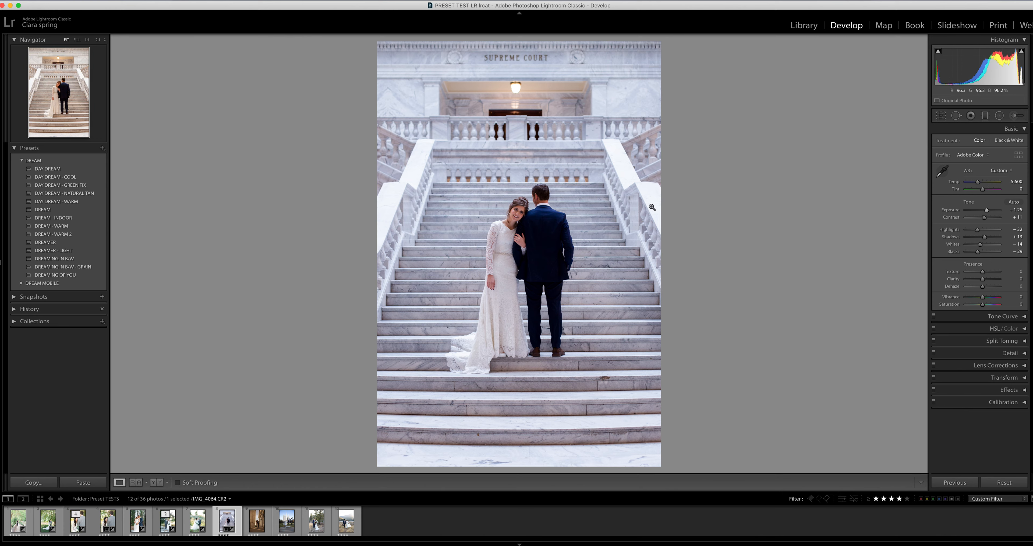
pyautogui.click(942, 171)
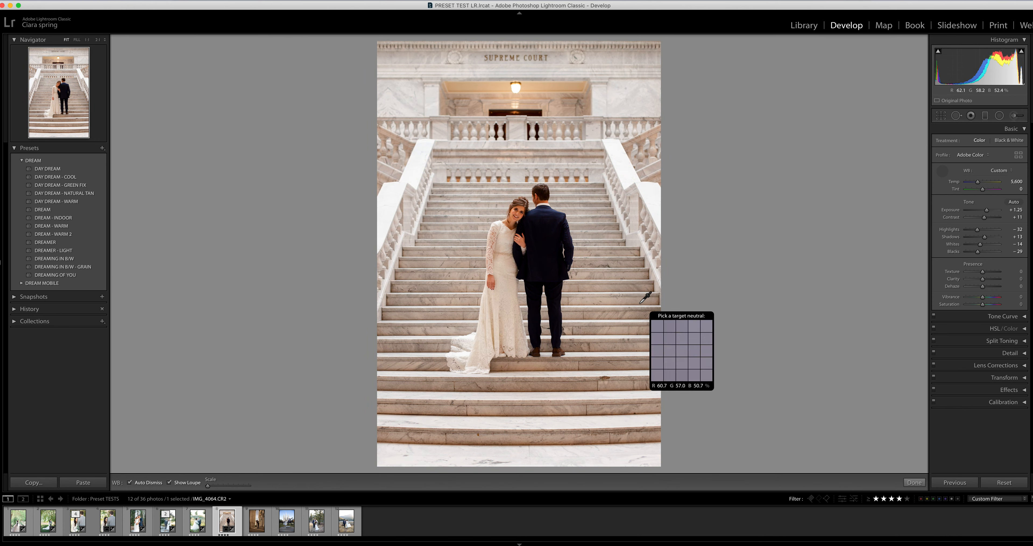
pyautogui.click(498, 321)
# - Set the staircase photo's temperature to 4,307, exposure to +1.75 and blacks to −14
pyautogui.moveTo(986, 210); pyautogui.dragTo(975, 183)
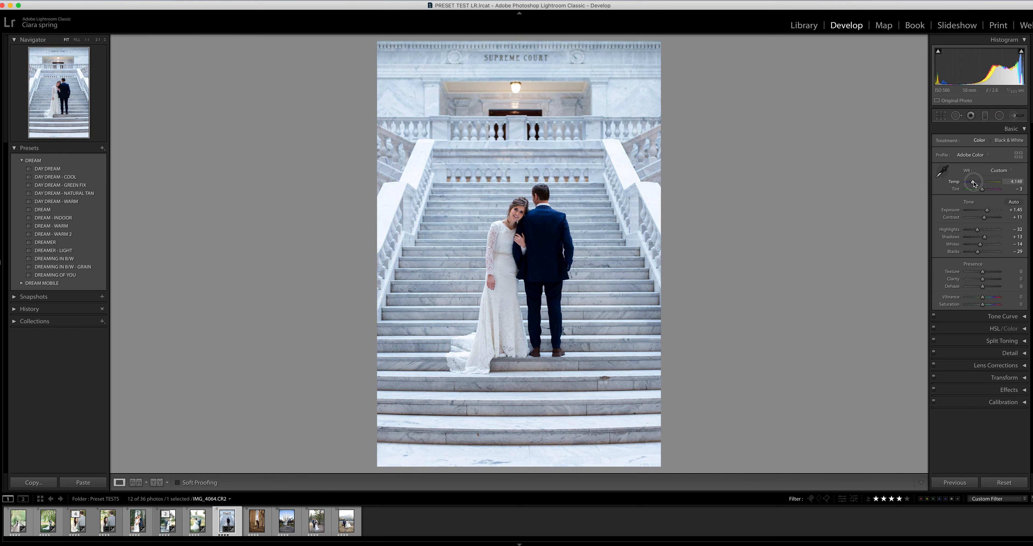
pyautogui.press('=')
pyautogui.press('=')
pyautogui.press('=')
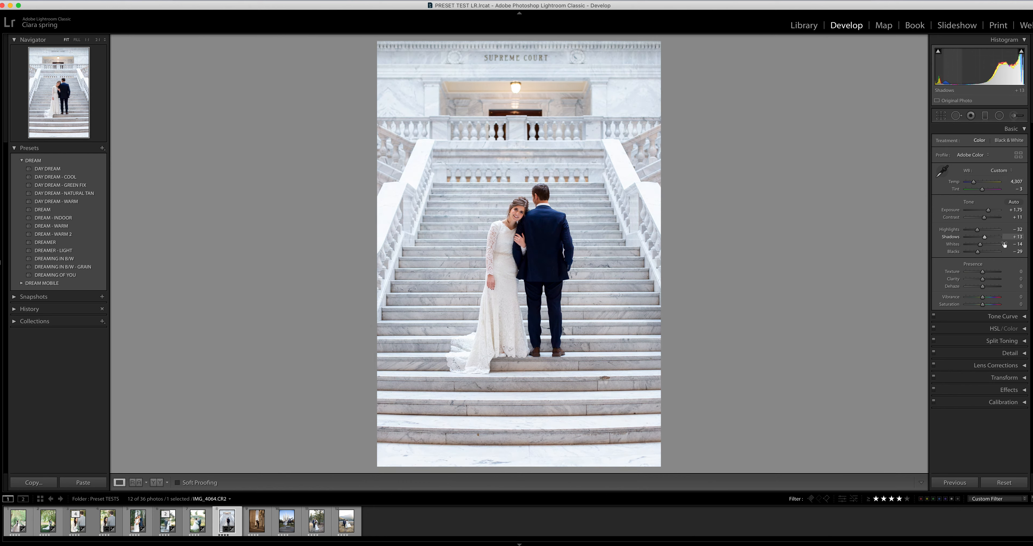
pyautogui.click(985, 252)
pyautogui.moveTo(985, 254); pyautogui.dragTo(981, 253)
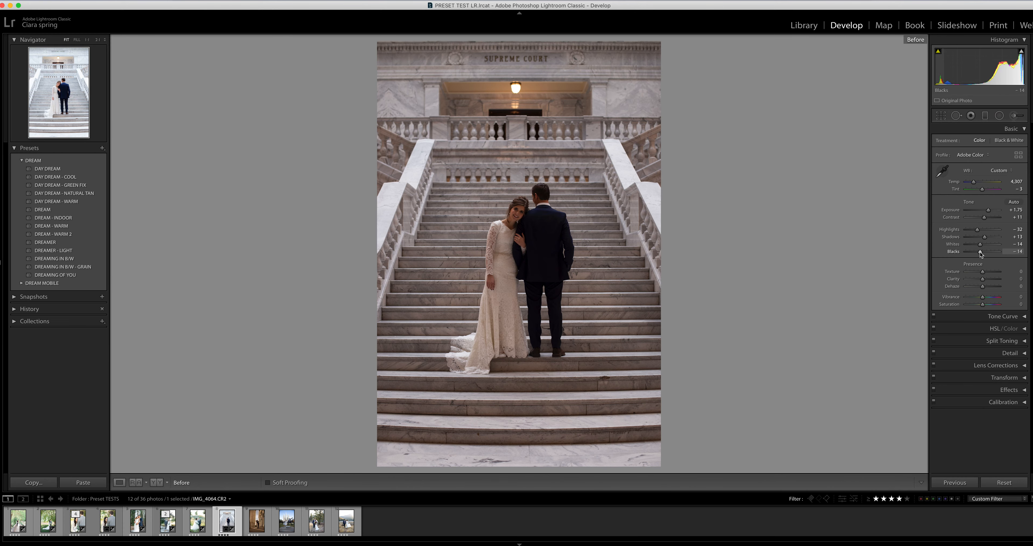
# - Open the column photo IMG_4399.CR2, apply the DAY DREAM preset, and sample white balance from a stone column
pyautogui.press('Right')
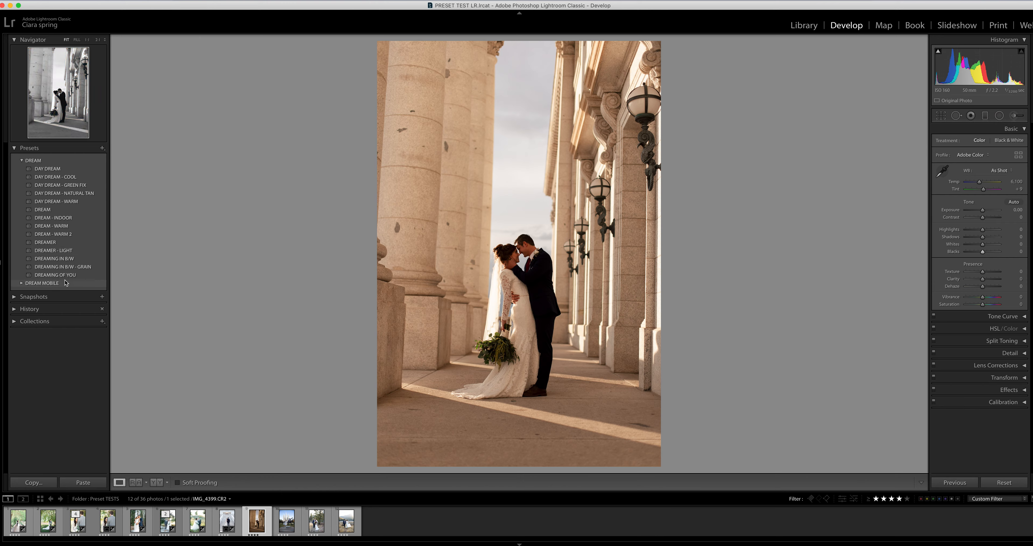
pyautogui.click(56, 168)
pyautogui.click(942, 171)
pyautogui.click(447, 199)
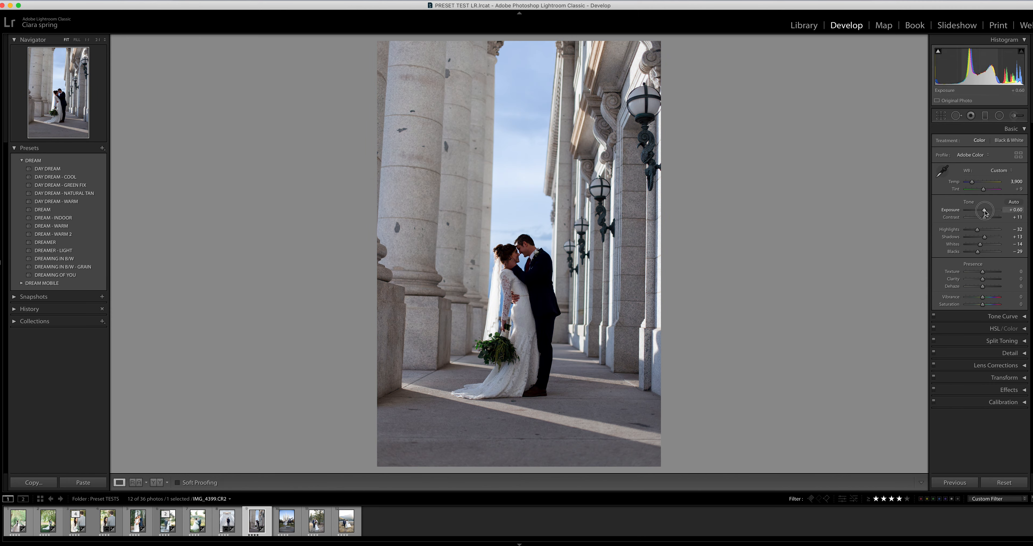
# - Set the column photo's exposure to +2.25 and tint to +2, and compare it with the original
pyautogui.moveTo(985, 214); pyautogui.dragTo(991, 212)
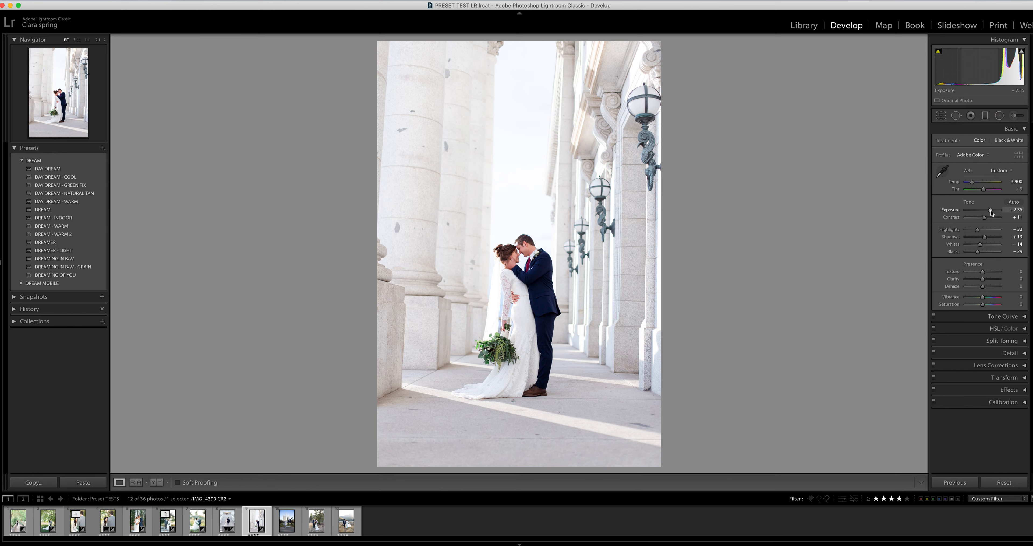
pyautogui.press('-')
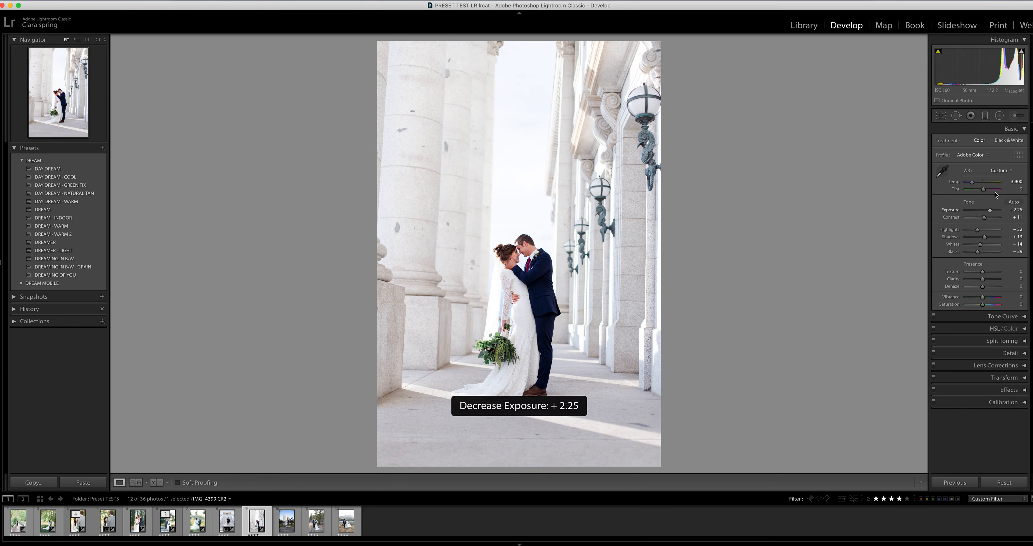
pyautogui.click(984, 190)
pyautogui.moveTo(985, 191); pyautogui.dragTo(984, 192)
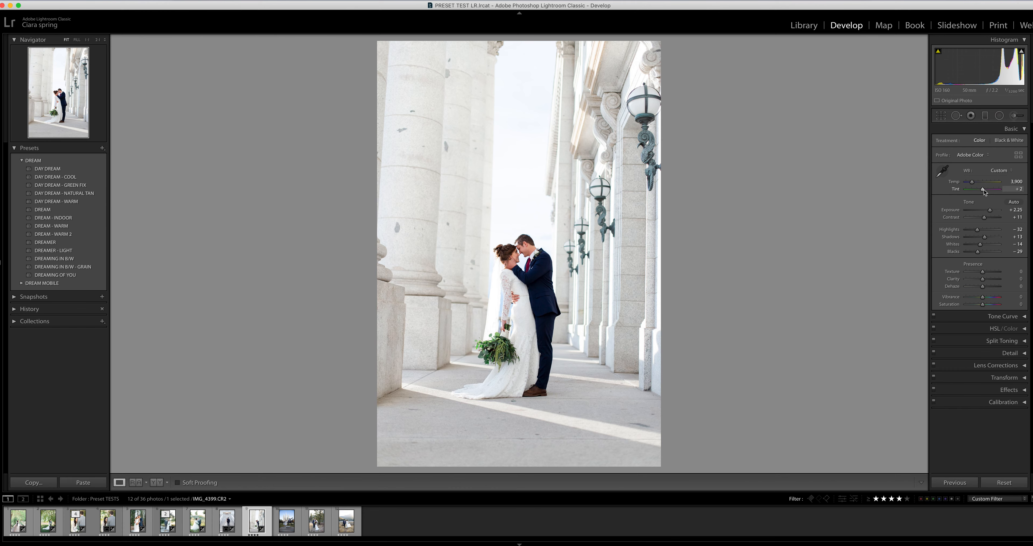
pyautogui.press('\\')
pyautogui.press('\\')
pyautogui.press('\\')
pyautogui.press('\\')
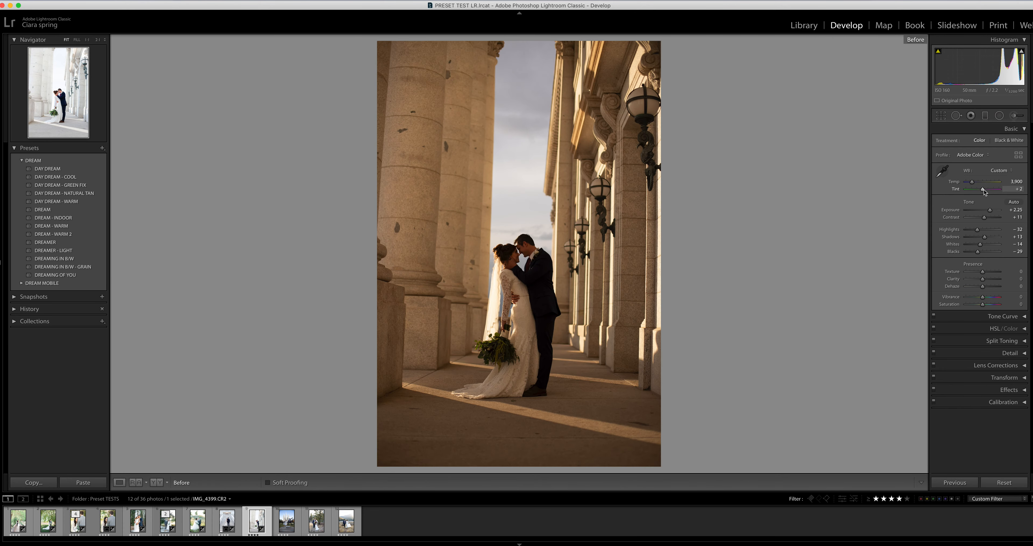
# - Try the DREAM preset with column-sampled white balance, tint +3, exposure +1.75, contrast −10 and blacks +28
pyautogui.click(56, 209)
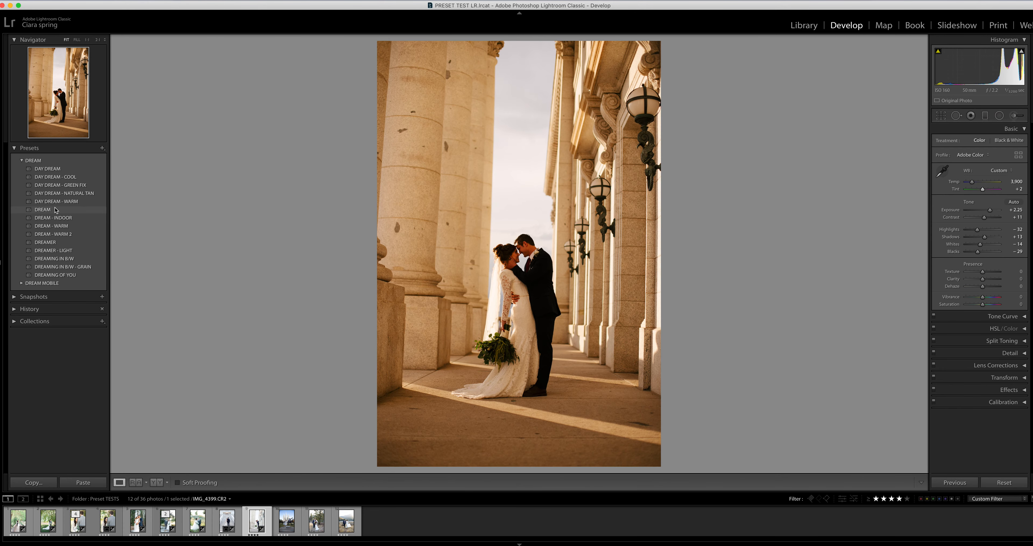
pyautogui.click(942, 171)
pyautogui.click(459, 188)
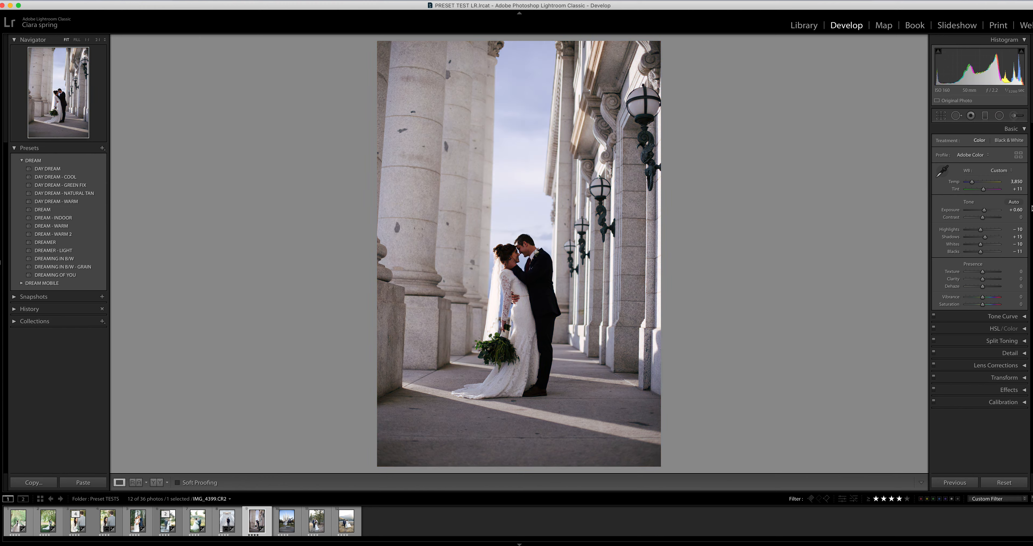
pyautogui.moveTo(985, 212); pyautogui.dragTo(983, 191)
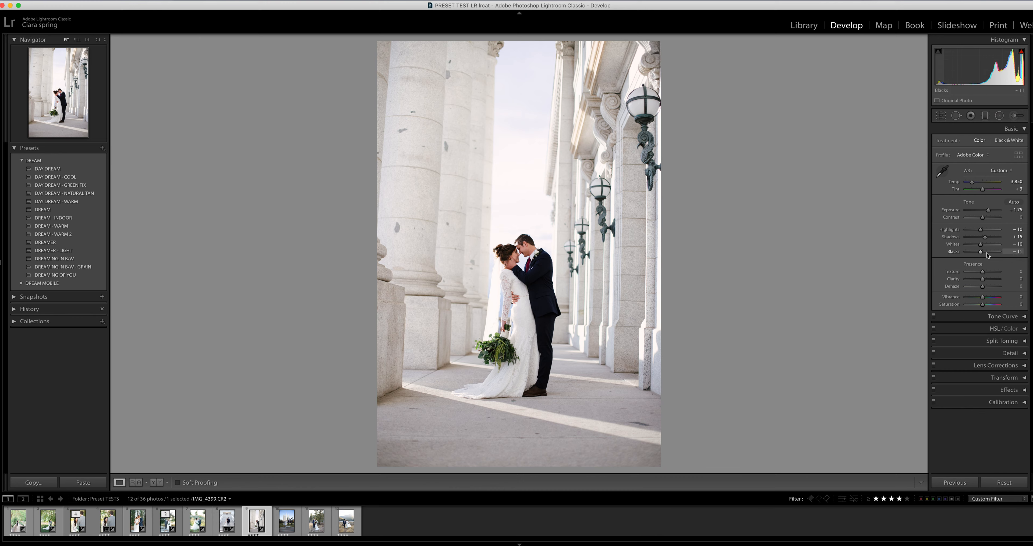
pyautogui.moveTo(983, 218); pyautogui.dragTo(981, 218)
pyautogui.moveTo(981, 252); pyautogui.dragTo(987, 253)
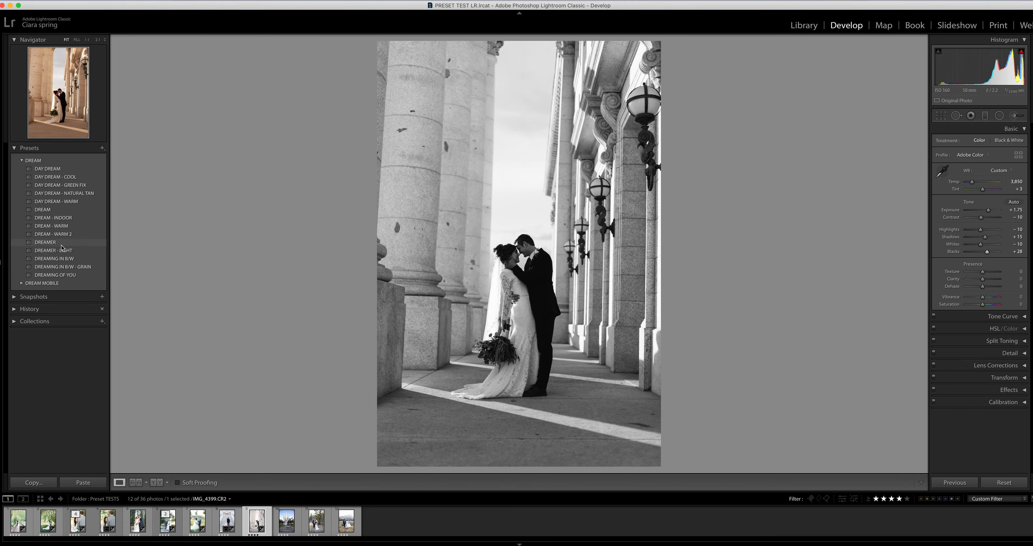
# - Apply the DREAMER - LIGHT preset, sample white balance from a column, and set exposure to +2.05 and temperature to 3,947
pyautogui.click(76, 250)
pyautogui.click(942, 170)
pyautogui.click(456, 183)
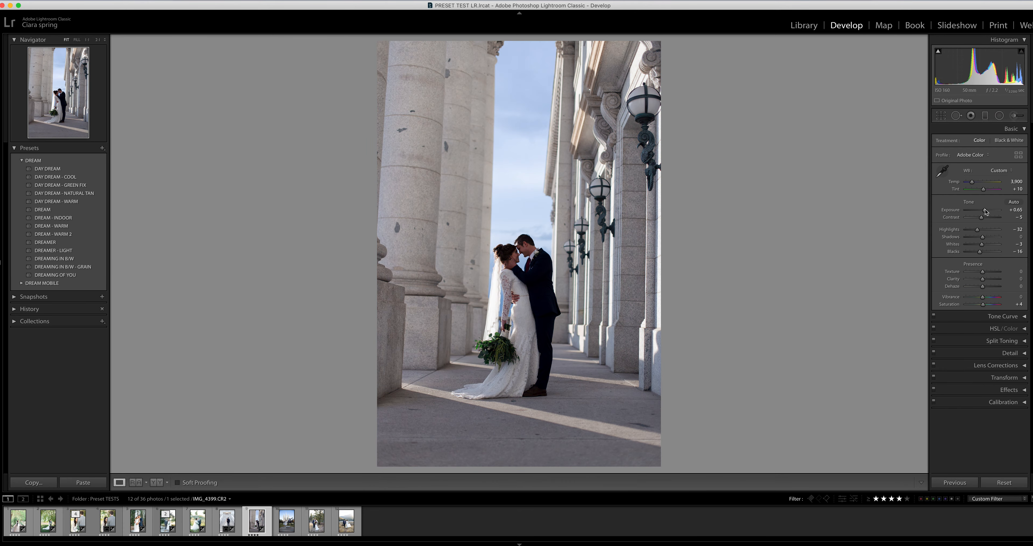
pyautogui.moveTo(988, 212); pyautogui.dragTo(992, 212)
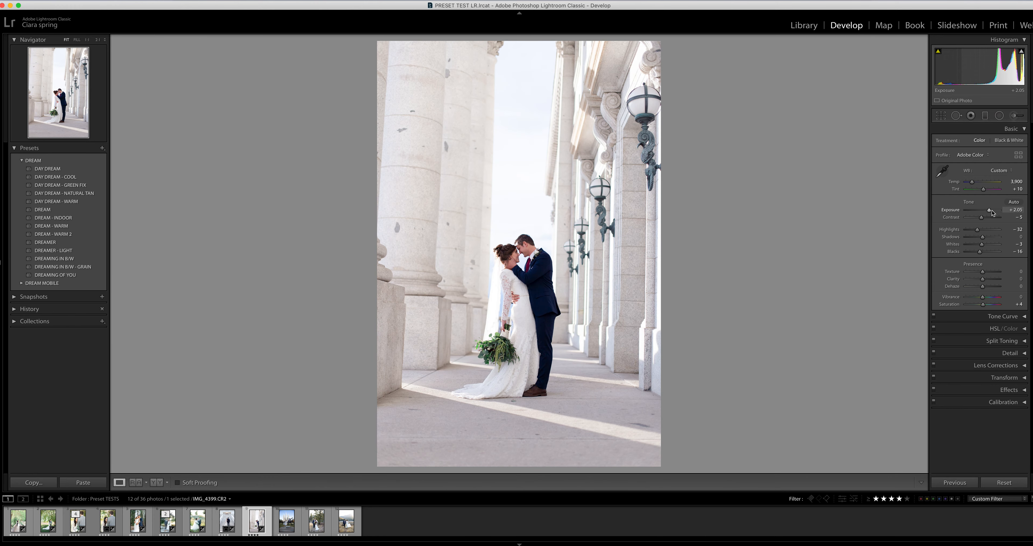
pyautogui.moveTo(972, 183); pyautogui.dragTo(973, 183)
# - Compare the edited column photo with its original version several times
pyautogui.press('\\')
pyautogui.press('\\')
pyautogui.press('\\')
pyautogui.press('\\')
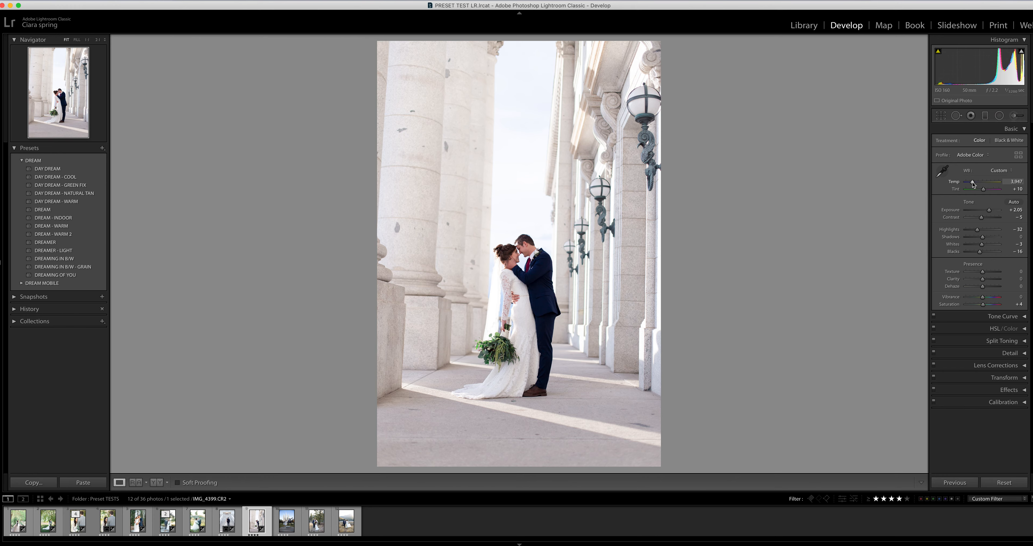
pyautogui.press('\\')
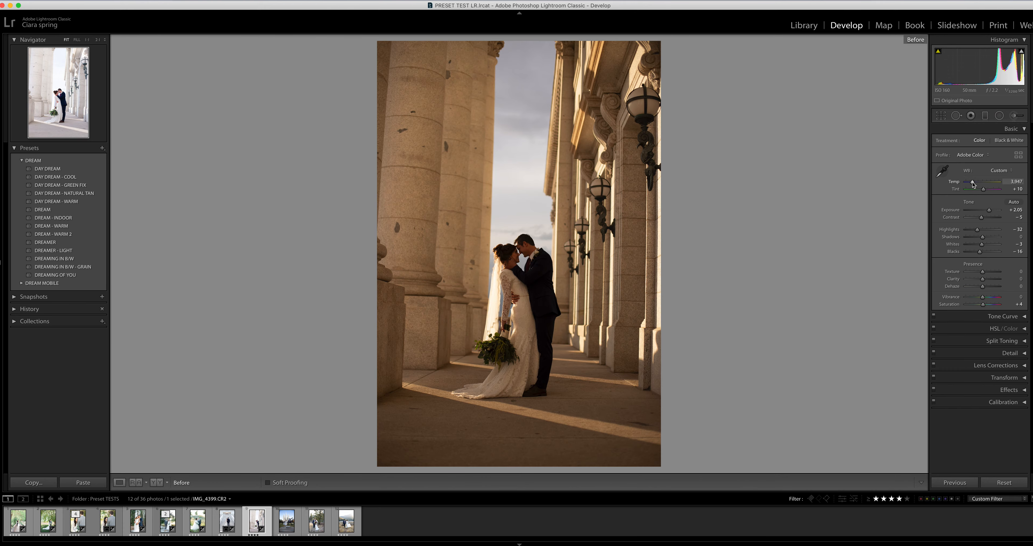
pyautogui.press('\\')
pyautogui.press('\\')
pyautogui.press('\\')
pyautogui.press('\\')
pyautogui.press('\\')
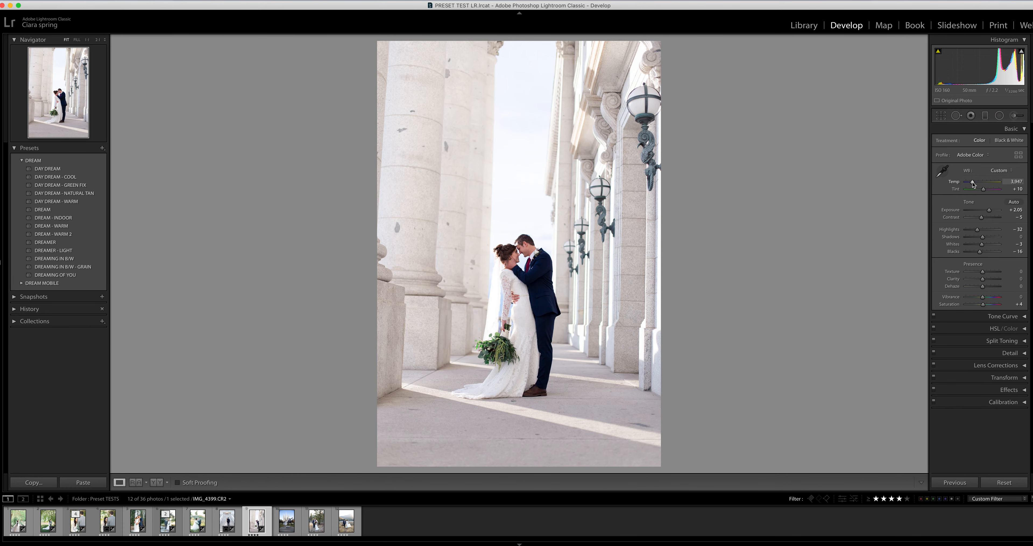
# - Open the jumping couple photo IMG_8503.CR2 and apply the DREAMER preset
pyautogui.press('Right')
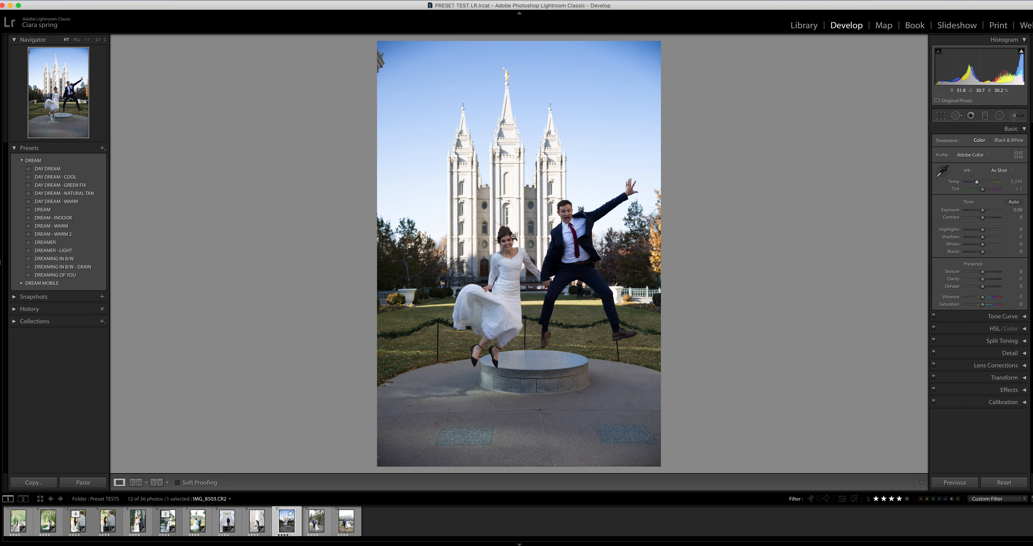
pyautogui.click(257, 522)
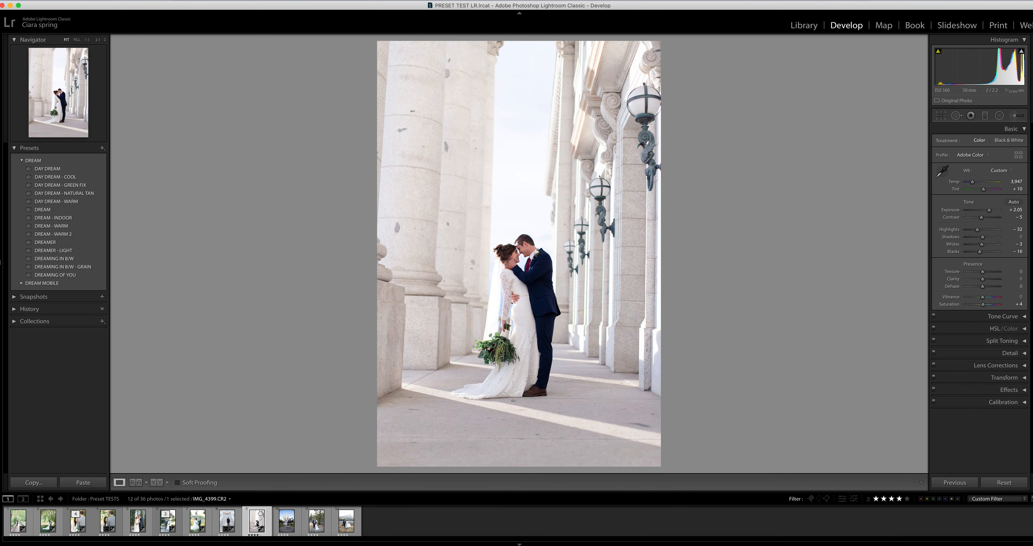
pyautogui.click(286, 521)
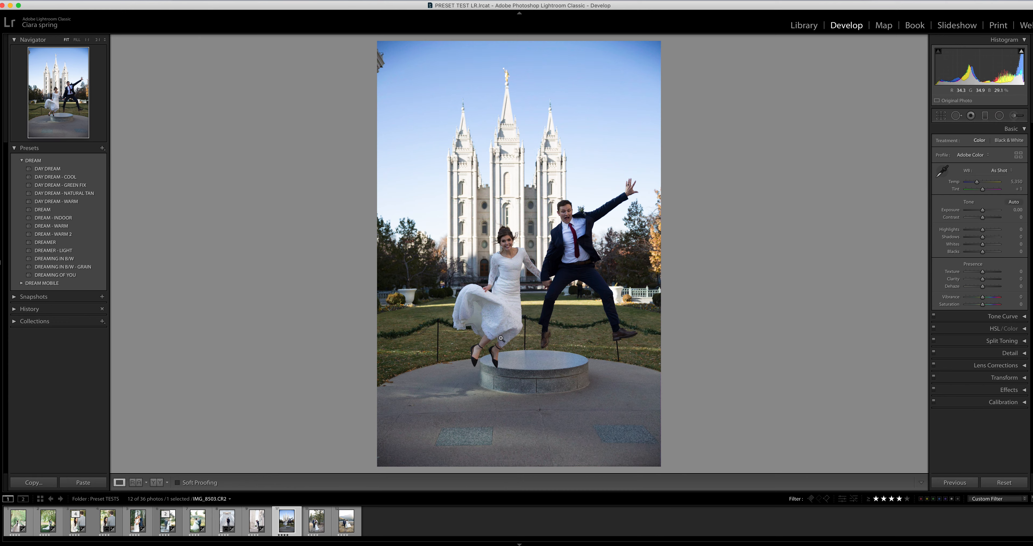
pyautogui.click(42, 246)
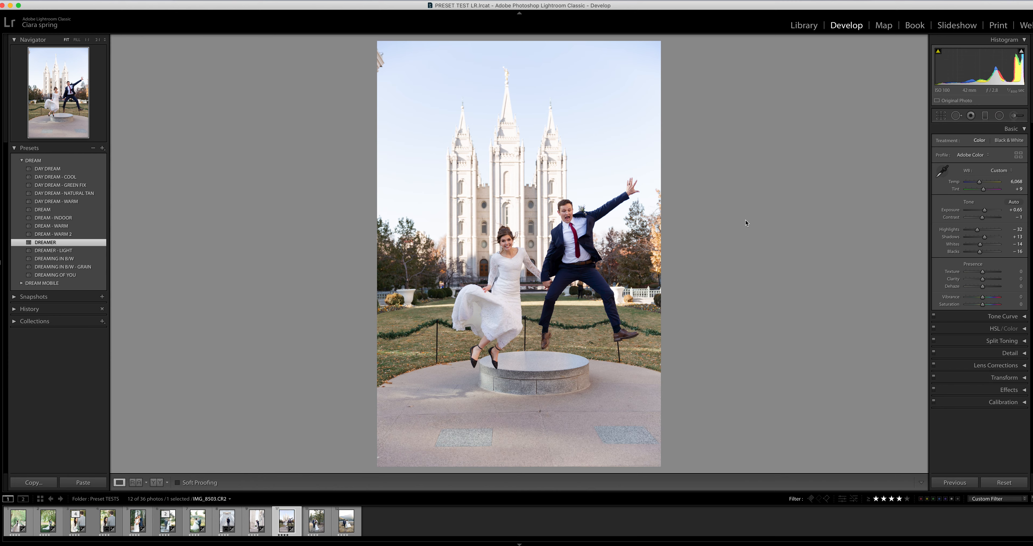
# - Compare the jumping couple photo with its original and set the exposure to +0.85
pyautogui.press('\\')
pyautogui.press('\\')
pyautogui.press('\\')
pyautogui.press('=')
pyautogui.press('-')
pyautogui.press('=')
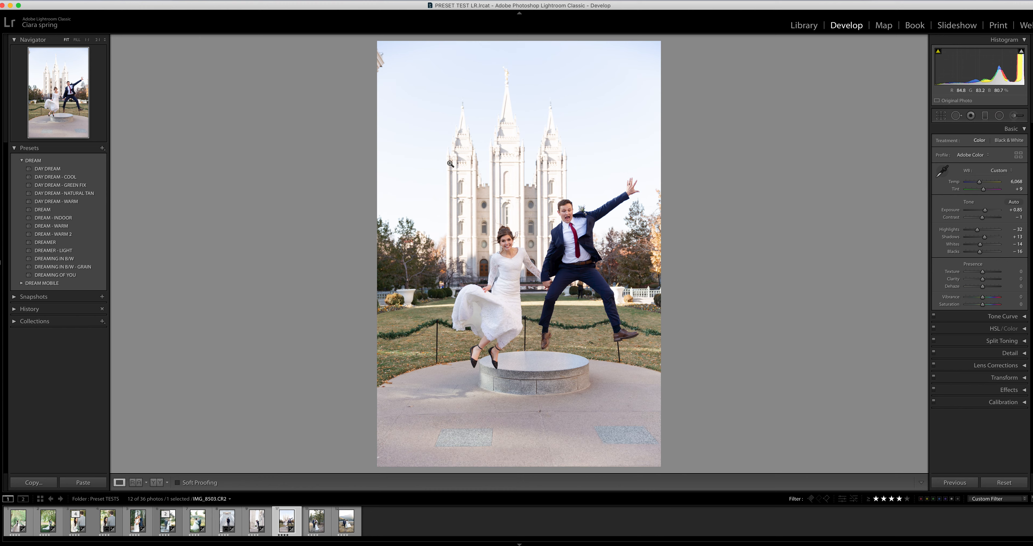
# - Try a graduated filter over the sky with cooler temperature and exposure −0.94, extend it down the temple, and delete it
pyautogui.click(990, 115)
pyautogui.moveTo(512, 103); pyautogui.dragTo(512, 183)
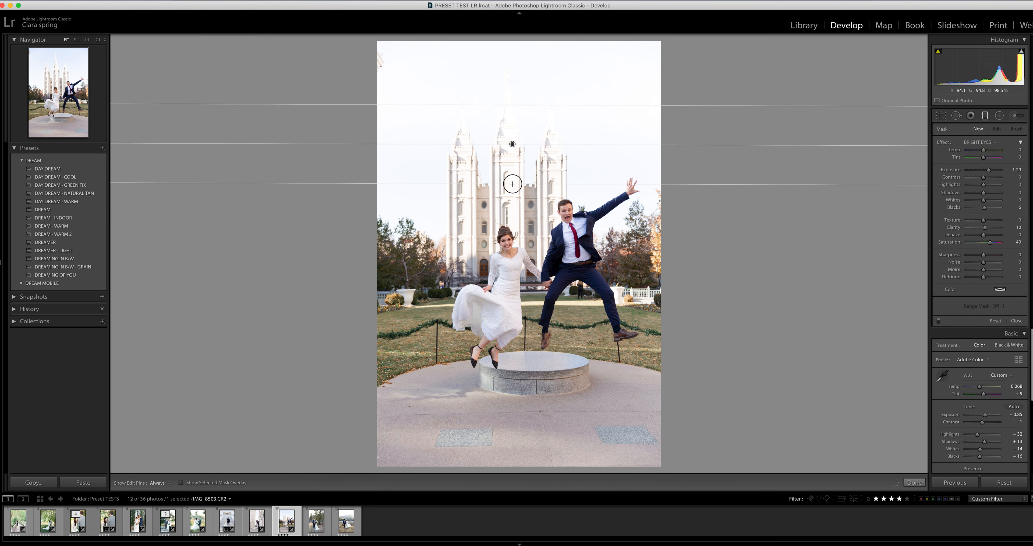
pyautogui.click(985, 144)
pyautogui.click(979, 65)
pyautogui.moveTo(984, 150); pyautogui.dragTo(979, 150)
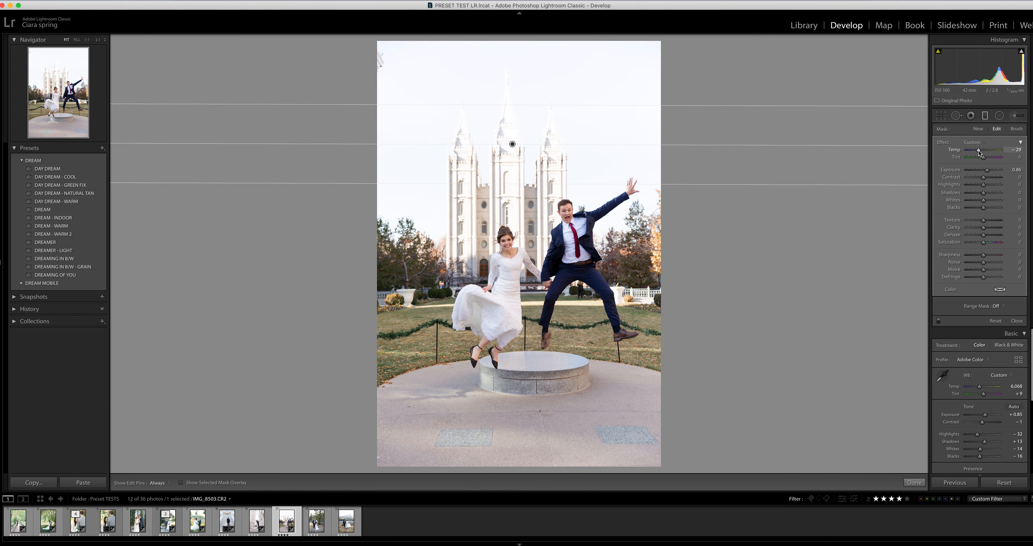
pyautogui.click(980, 170)
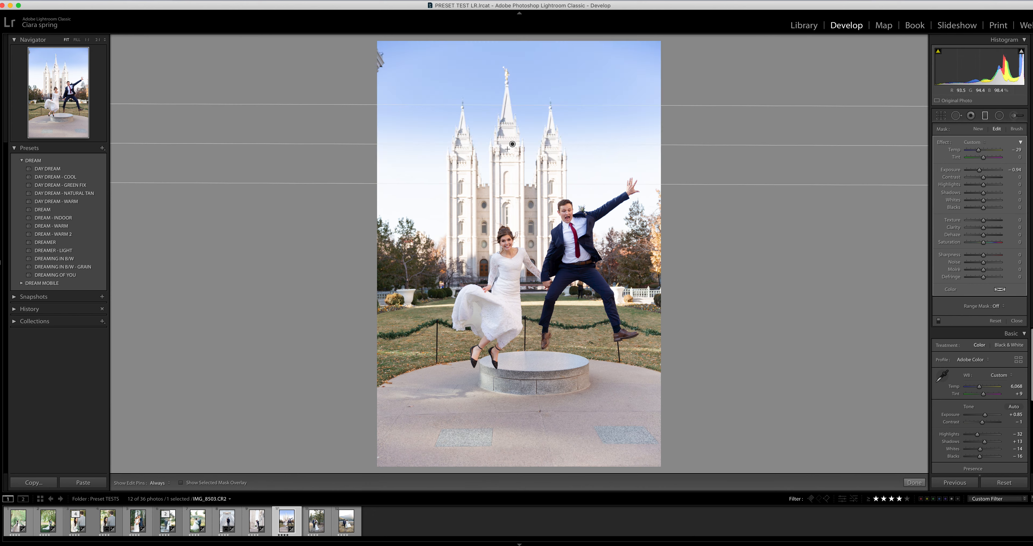
pyautogui.moveTo(512, 145); pyautogui.dragTo(509, 236)
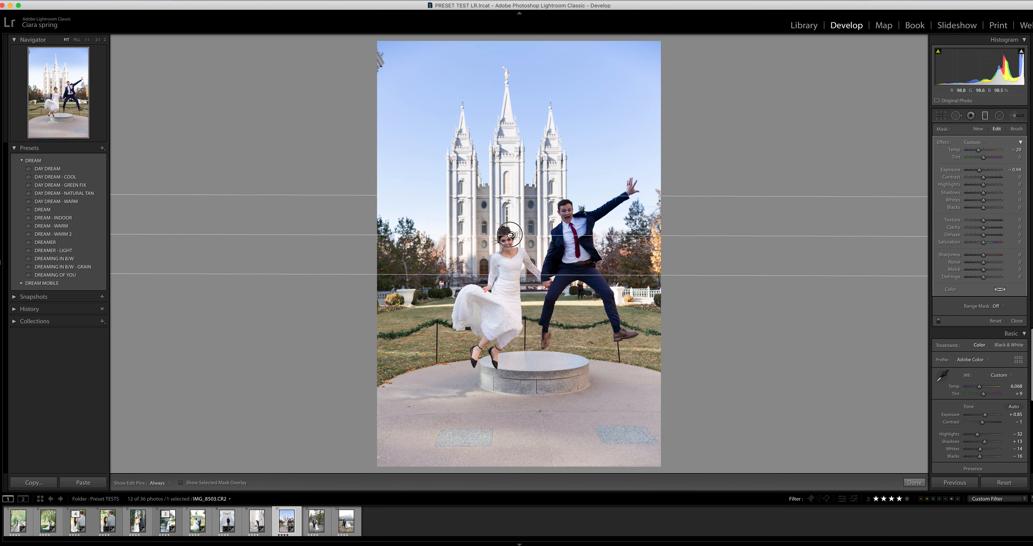
pyautogui.press('Delete')
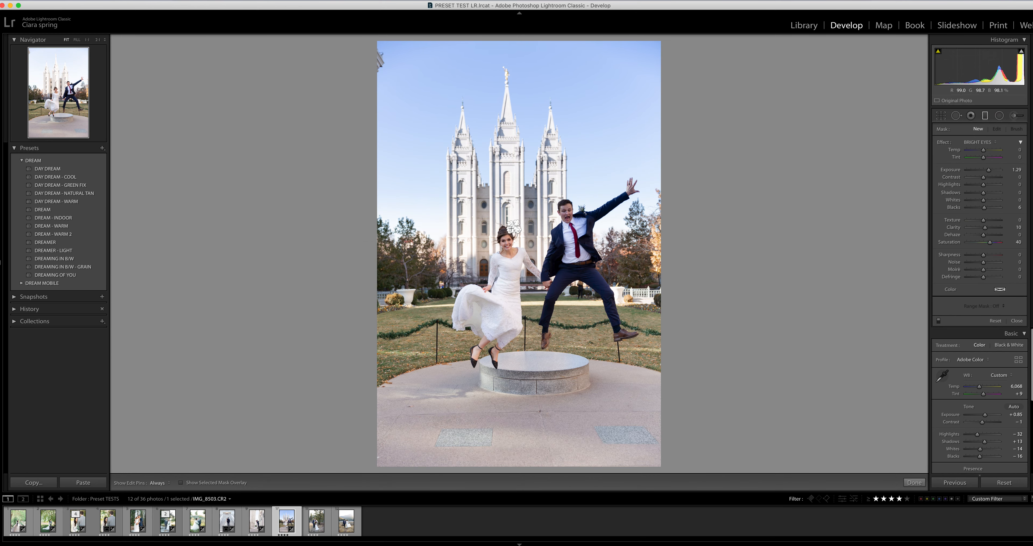
pyautogui.click(511, 228)
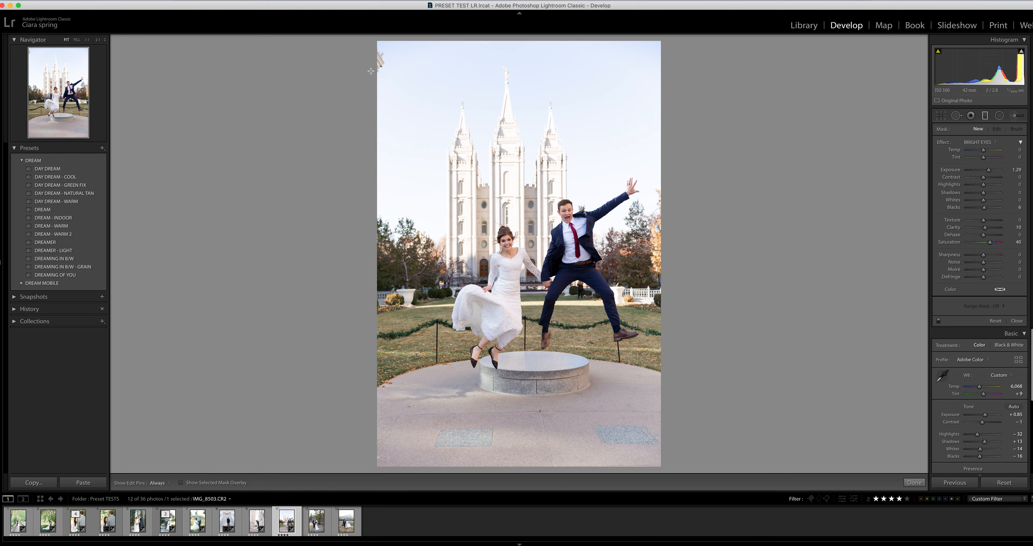
# - Open the forest couple photo 603A5856.CR2, apply the DREAMER preset, and sample white balance from the bride's dress
pyautogui.press('Right')
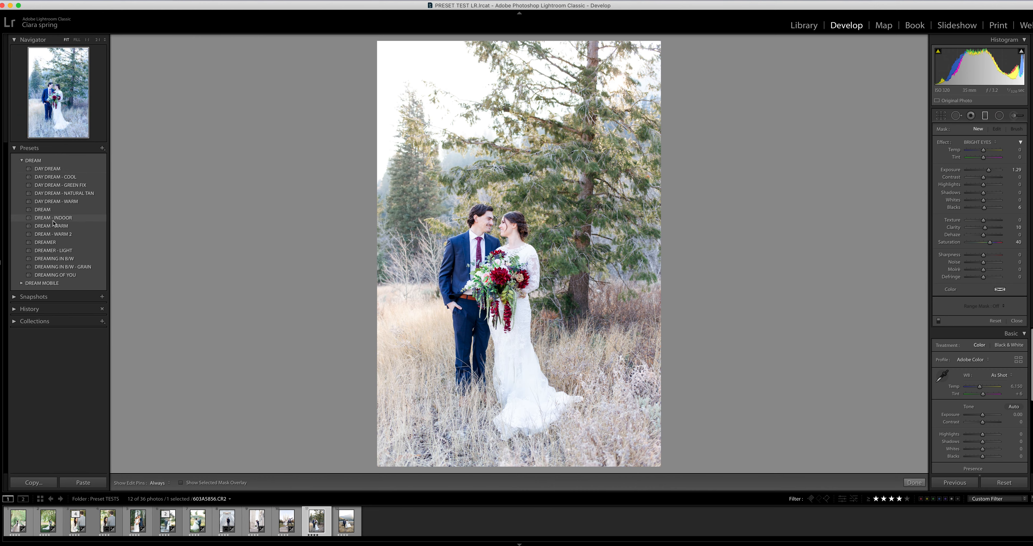
pyautogui.click(45, 242)
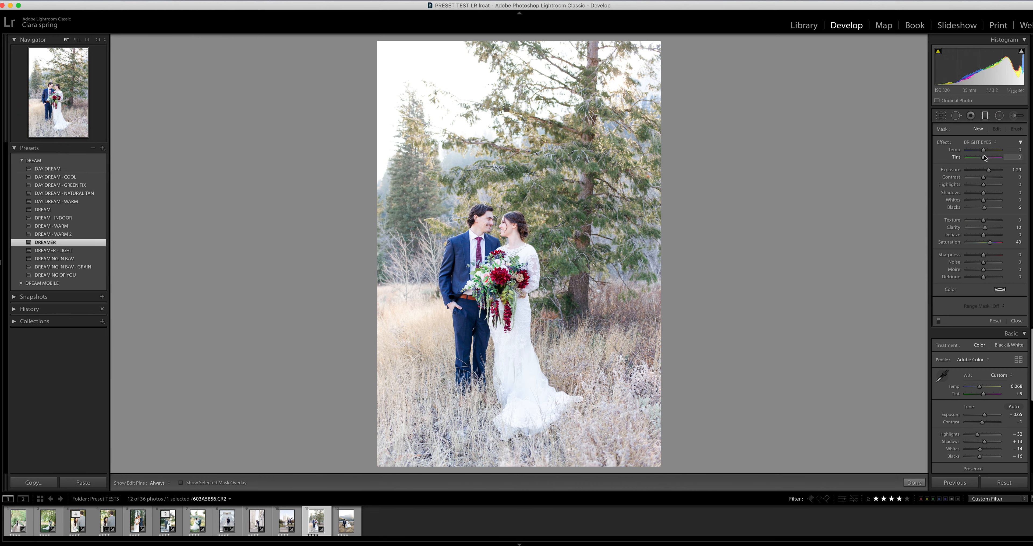
pyautogui.click(1017, 320)
pyautogui.click(942, 171)
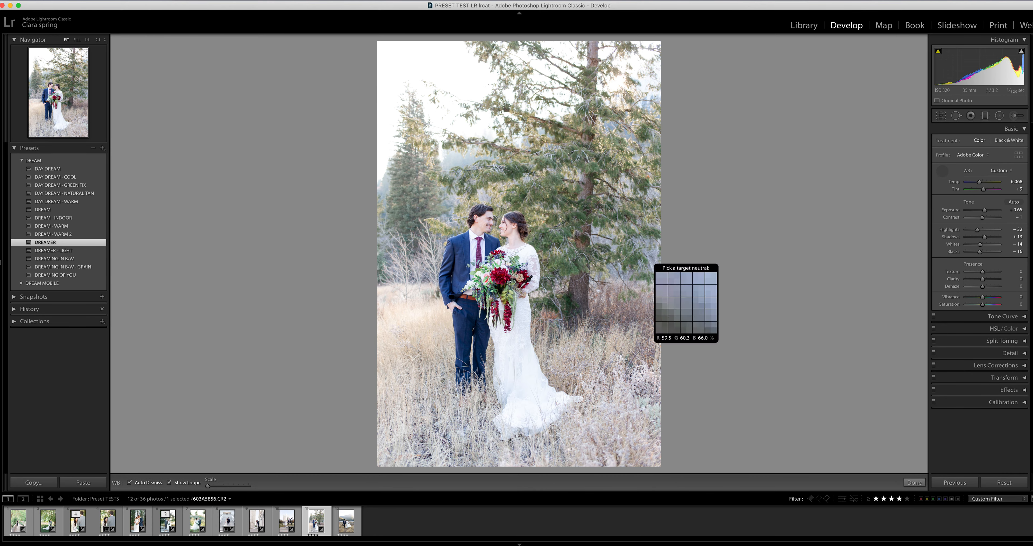
pyautogui.click(524, 260)
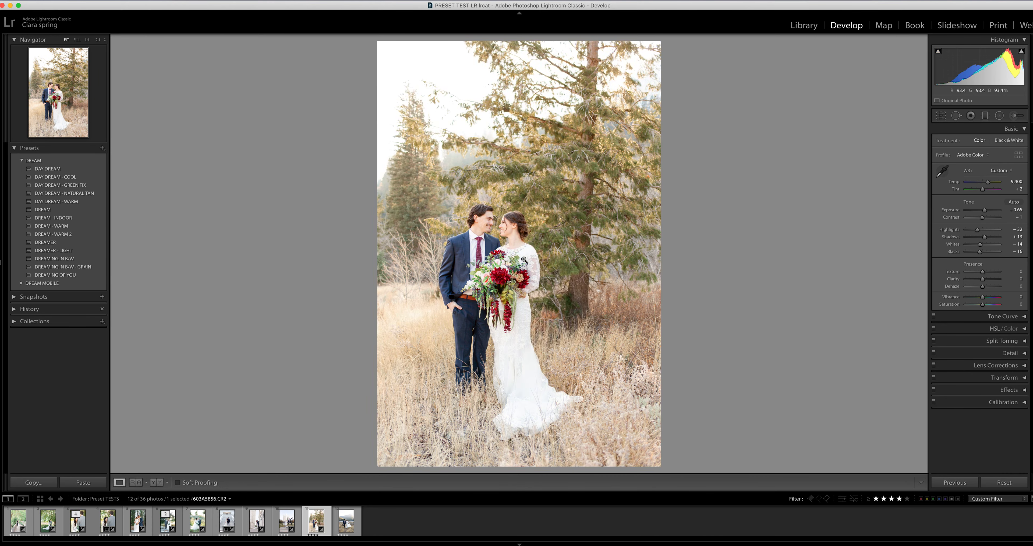
# - Adjust the forest couple photo to temperature 8,134, tint −6, whites −29 and exposure +0.45
pyautogui.moveTo(988, 184); pyautogui.dragTo(982, 191)
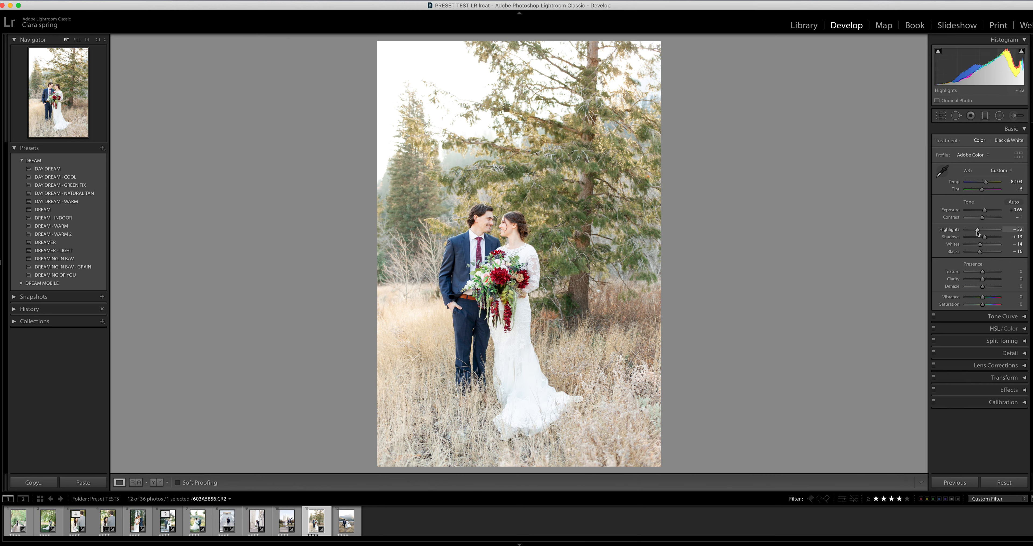
pyautogui.moveTo(980, 245); pyautogui.dragTo(978, 246)
pyautogui.moveTo(986, 182); pyautogui.dragTo(987, 183)
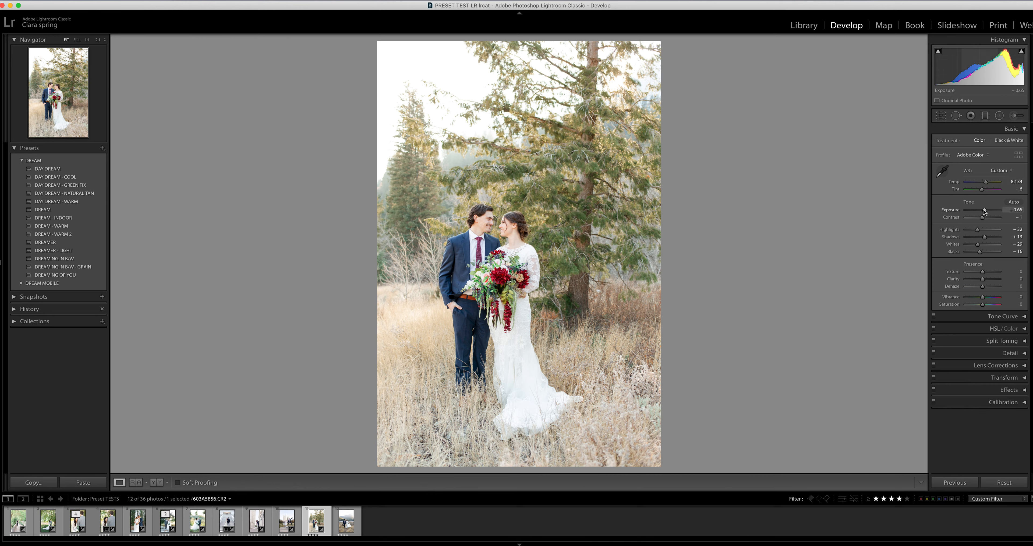
pyautogui.press('Down')
pyautogui.press('Down')
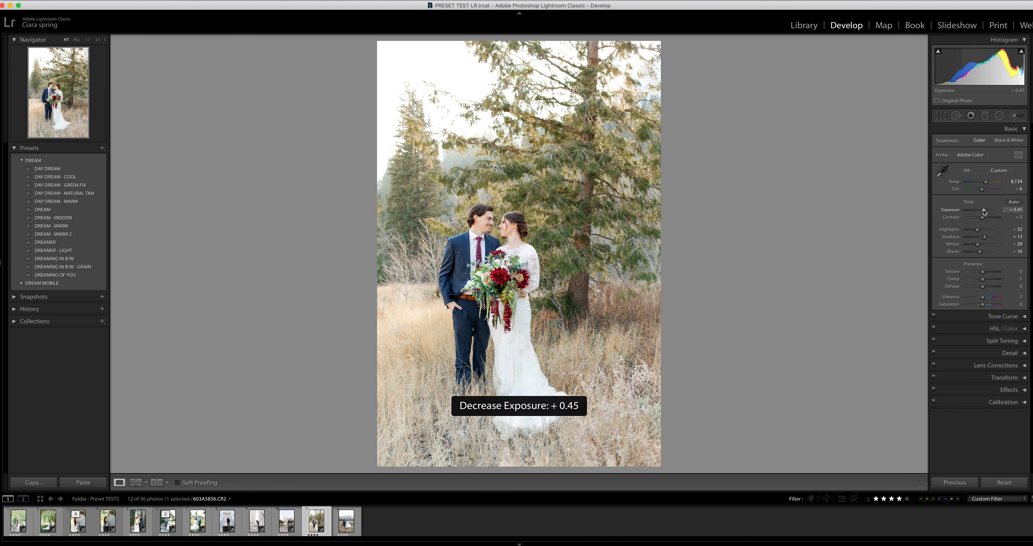
# - Compare the forest couple photo with its original and set the tint to −2
pyautogui.press('\\')
pyautogui.press('\\')
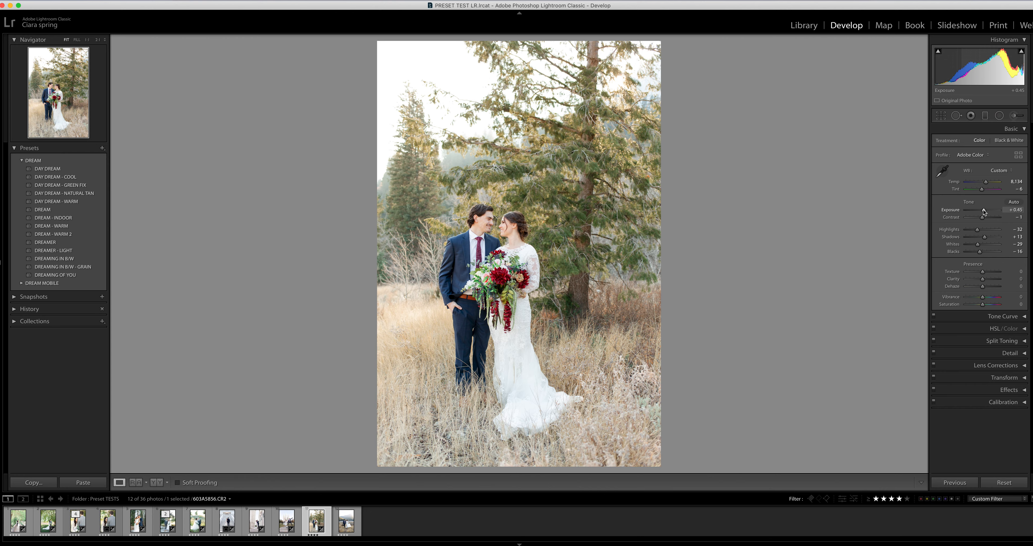
pyautogui.moveTo(981, 190); pyautogui.dragTo(982, 190)
pyautogui.press('\\')
pyautogui.press('\\')
pyautogui.press('\\')
pyautogui.press('\\')
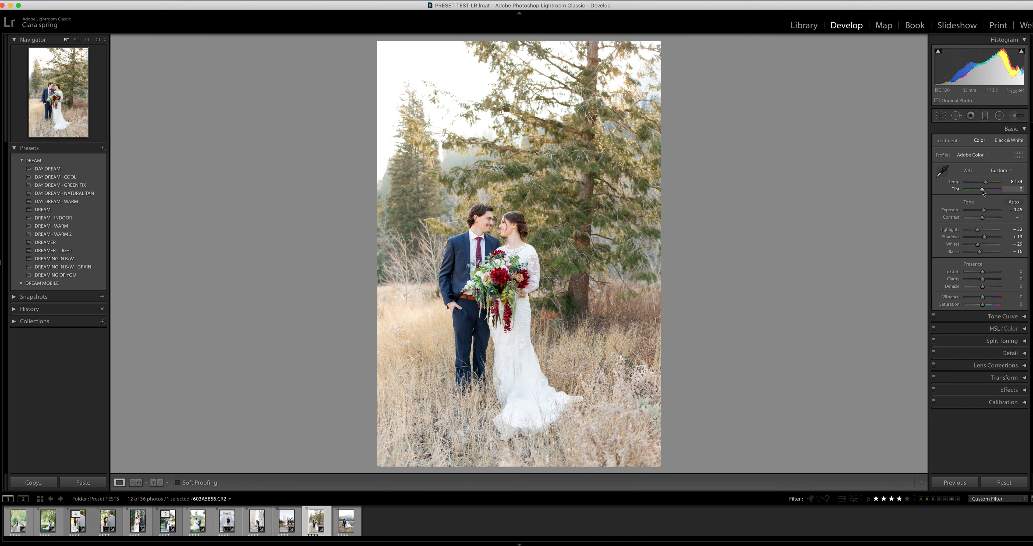
# - Reapply the DREAMER preset to the forest couple photo and readjust its temperature and exposure
pyautogui.click(55, 243)
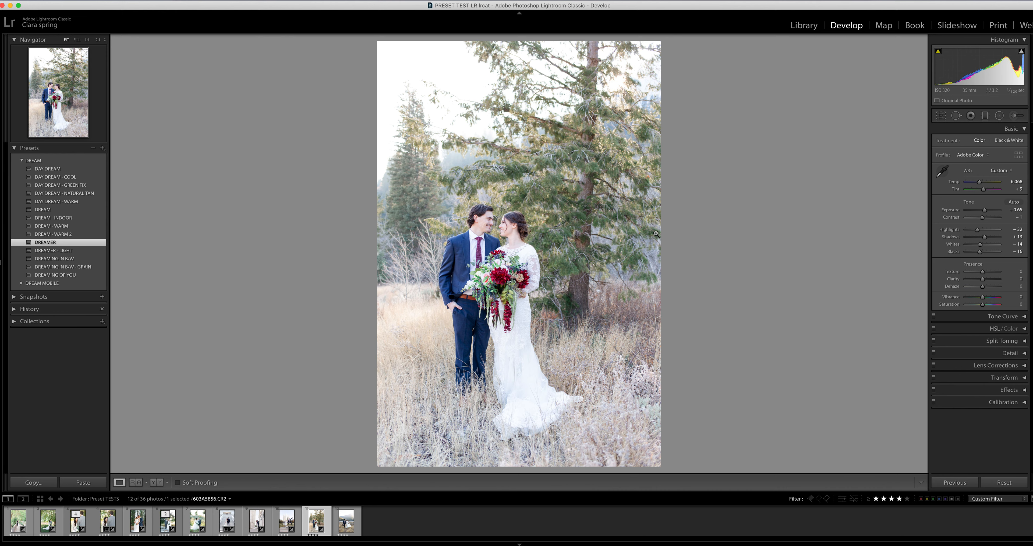
pyautogui.moveTo(980, 182); pyautogui.dragTo(985, 210)
# - Open the walking couple photo 603A6000.CR2, apply the DAY DREAM - WARM preset, and set the exposure to +0.60
pyautogui.click(347, 529)
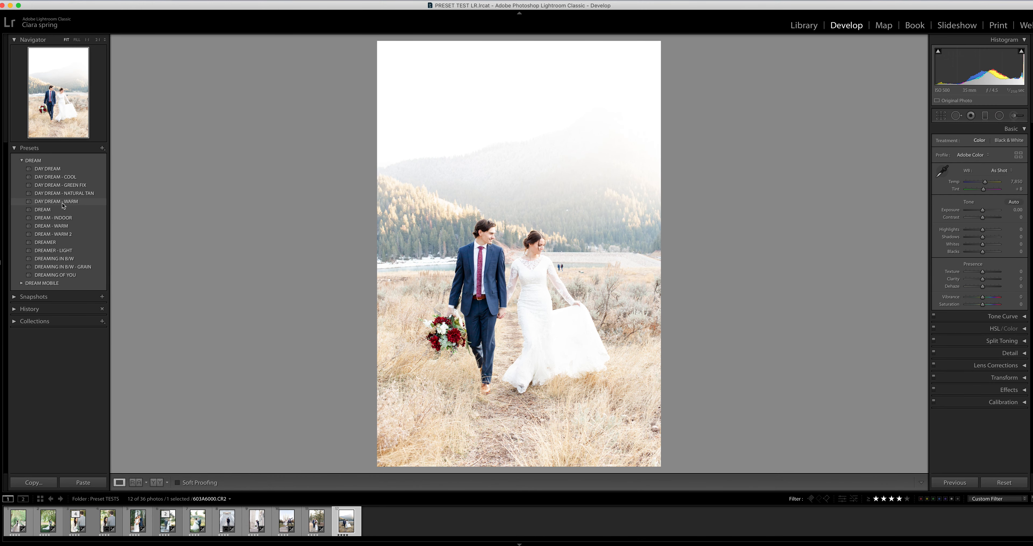
pyautogui.click(62, 202)
pyautogui.moveTo(987, 210); pyautogui.dragTo(987, 212)
# - Set the walking couple photo's highlights to −61 and whites to −40, comparing the edit with the original
pyautogui.press('\\')
pyautogui.press('\\')
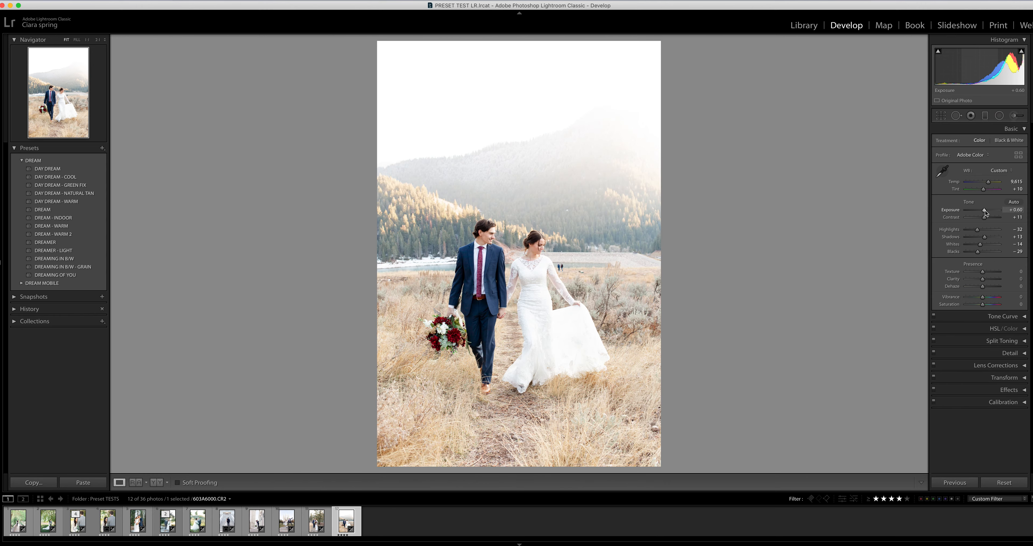
pyautogui.moveTo(977, 230); pyautogui.dragTo(976, 247)
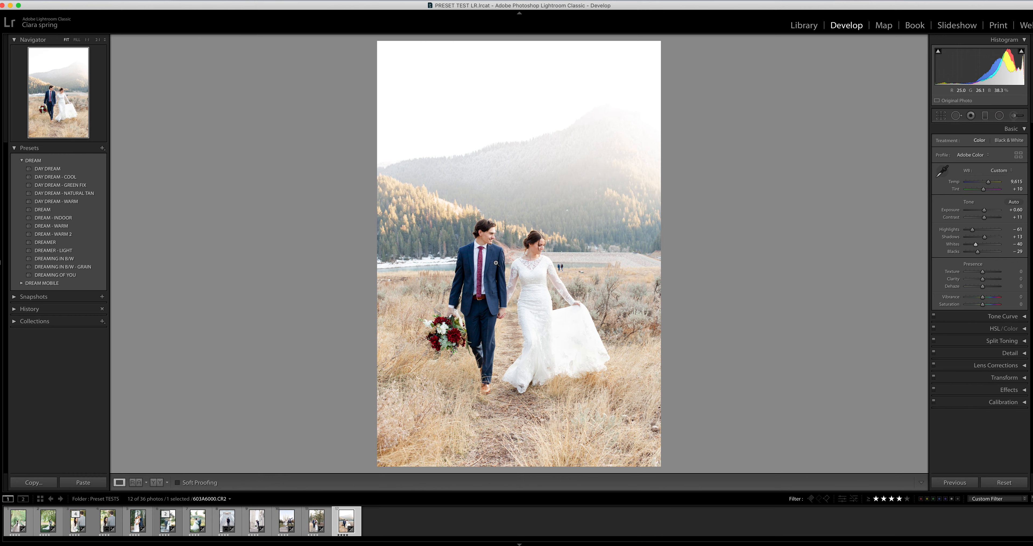
pyautogui.press('\\')
pyautogui.press('\\')
pyautogui.press('\\')
pyautogui.press('\\')
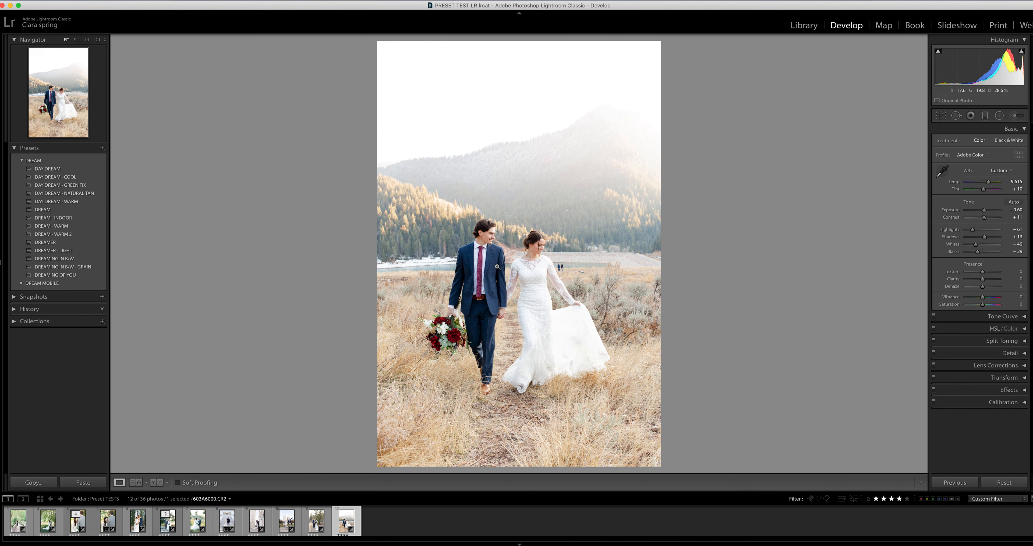